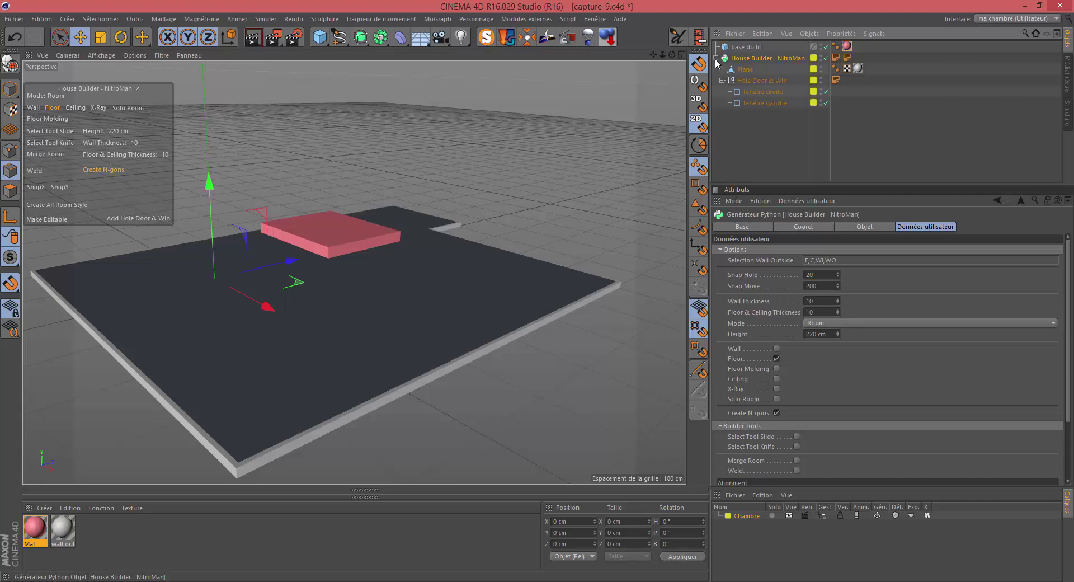
- Collapse the House Builder hierarchy and hide the Chambre layer in the viewport
click(716, 58)
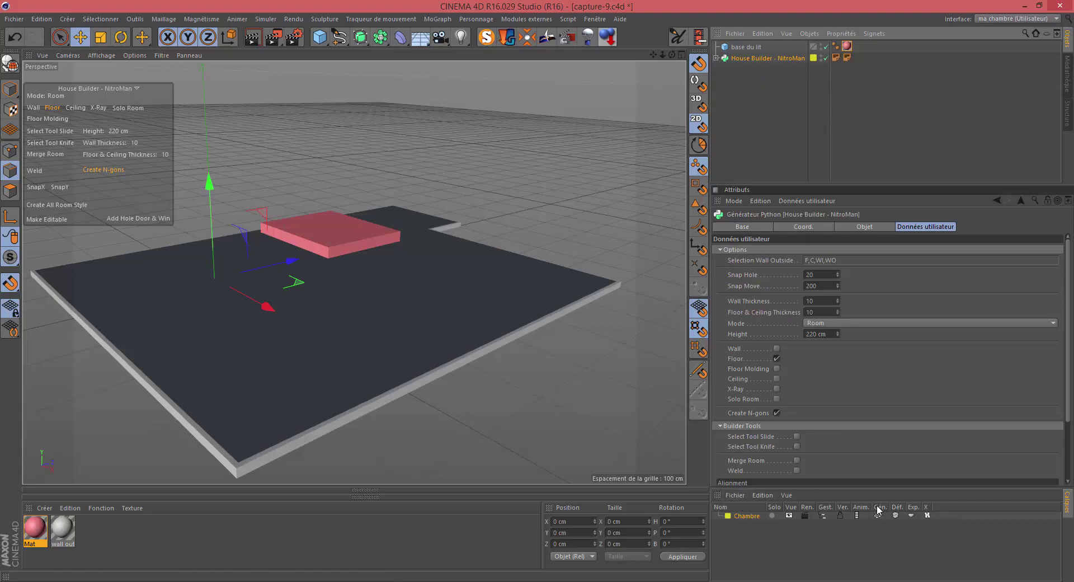
click(839, 525)
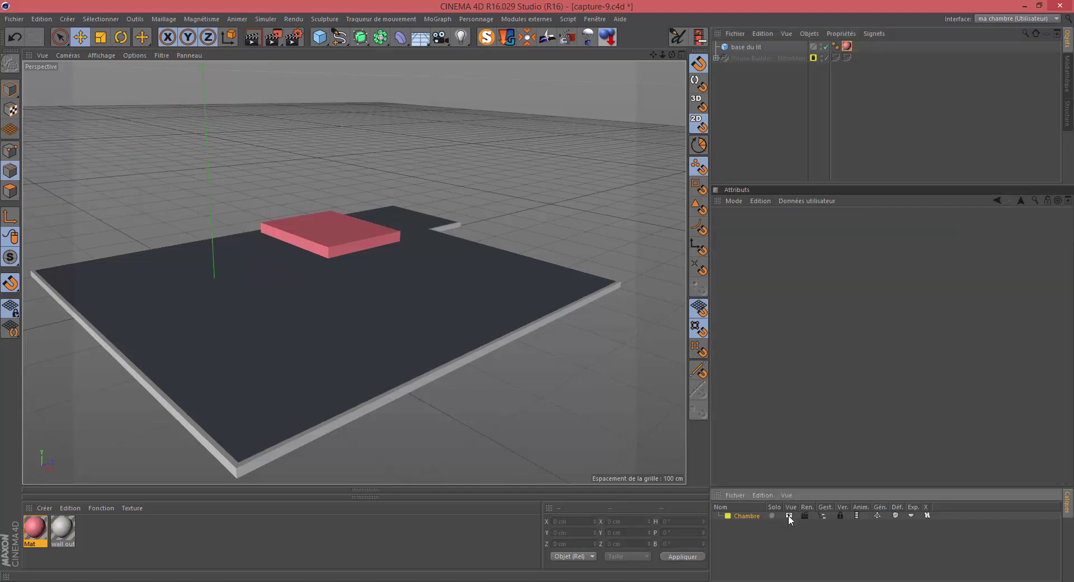
click(788, 514)
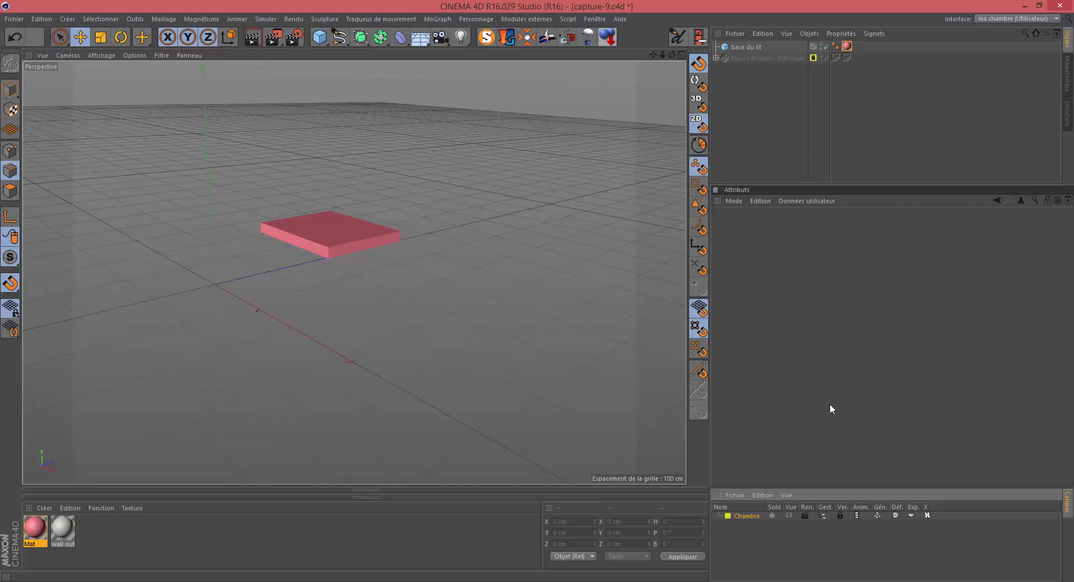
- Duplicate the "base du lit" cube and rename the copy "sommier"
click(743, 47)
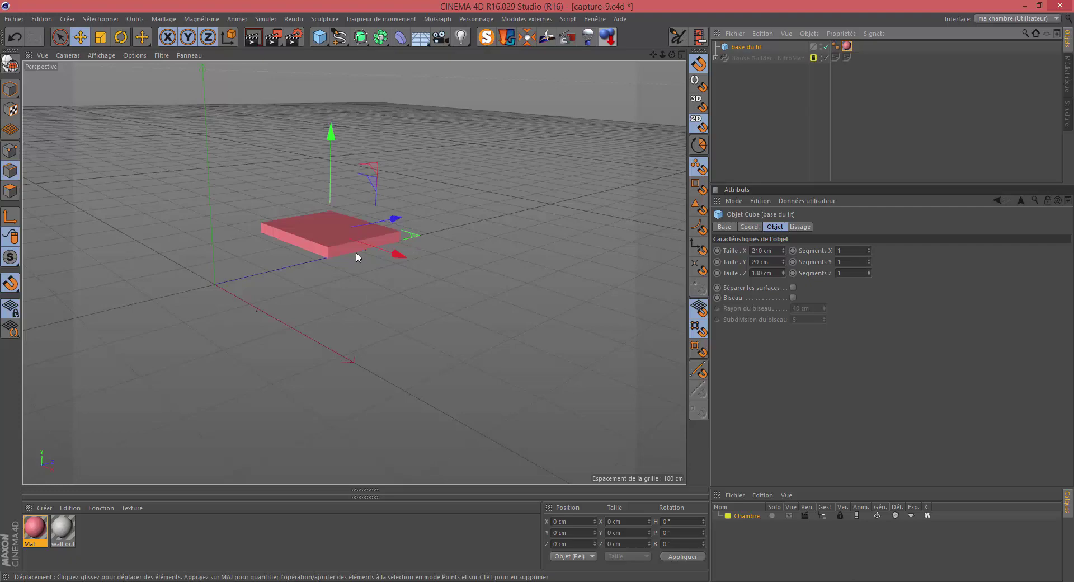
key(F2)
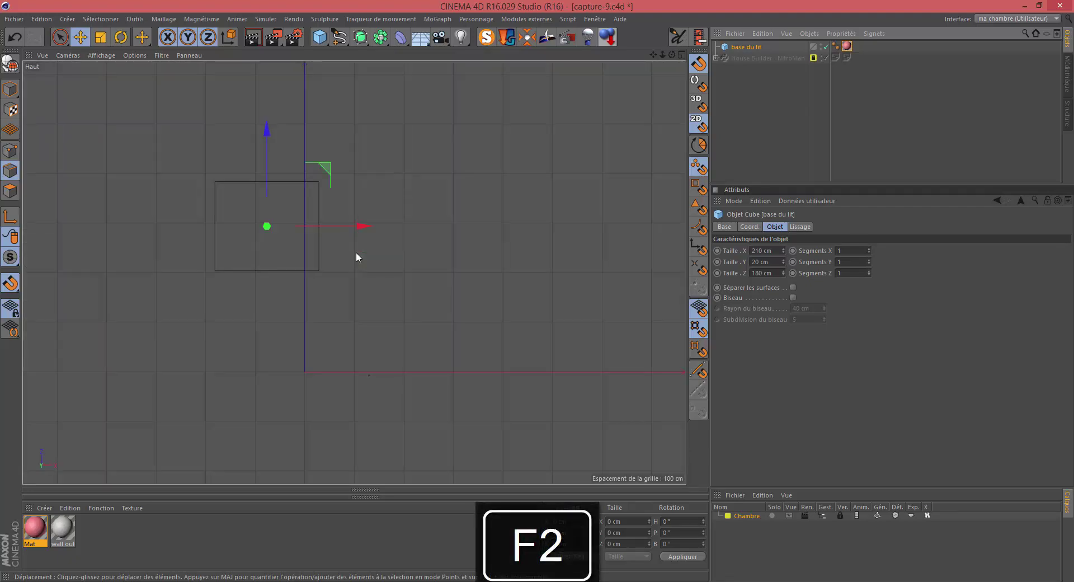
key(s)
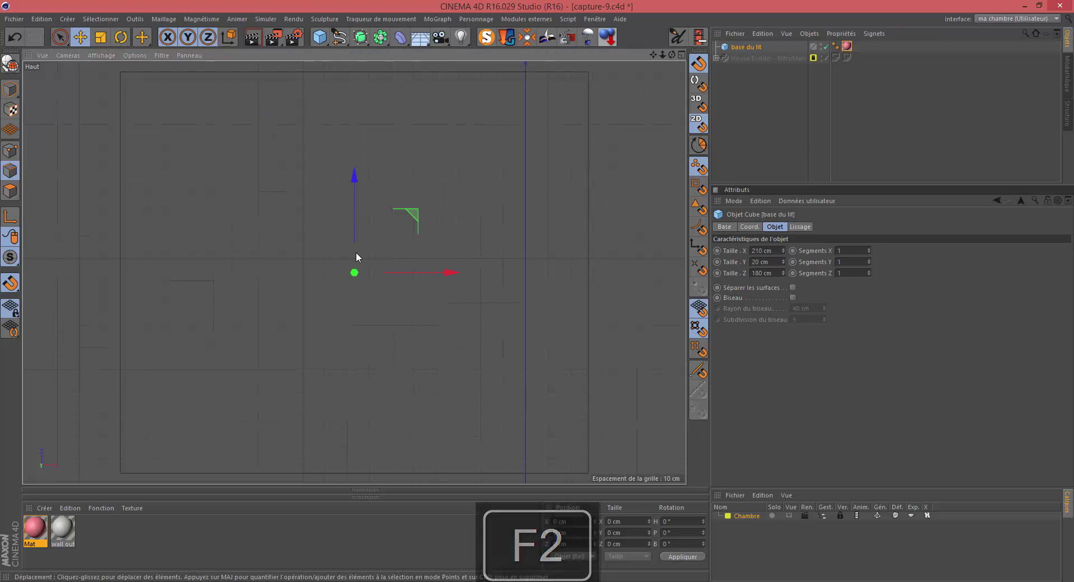
scroll(357, 258, down, 3)
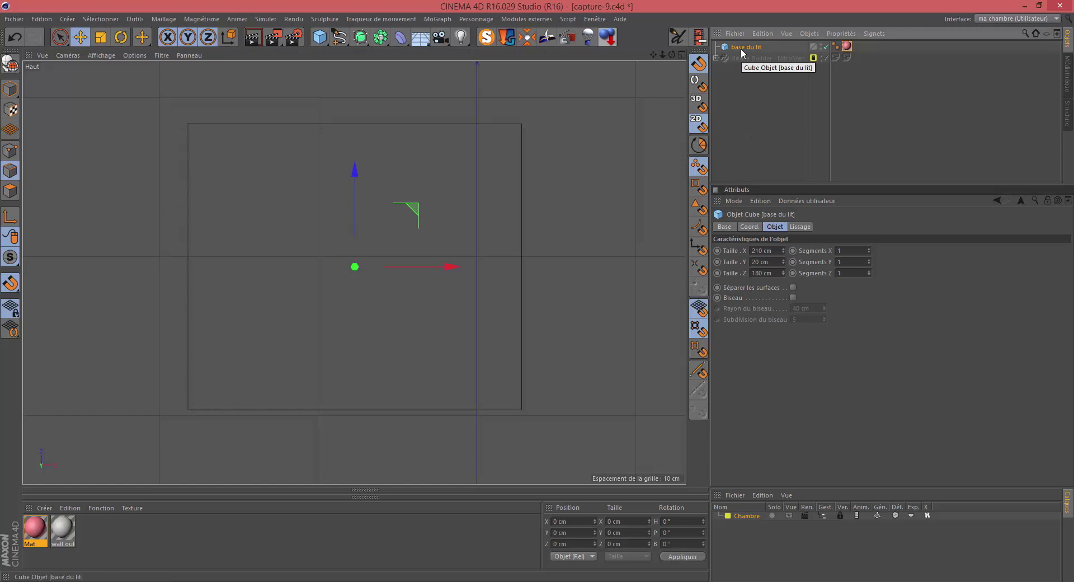
key(ctrl+c)
key(ctrl+v)
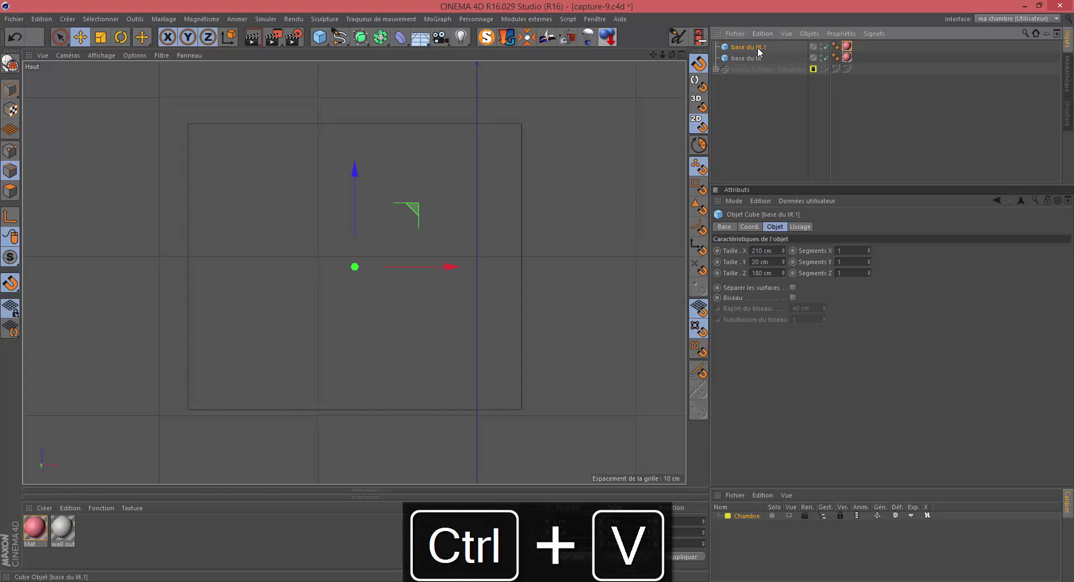
double_click(749, 47)
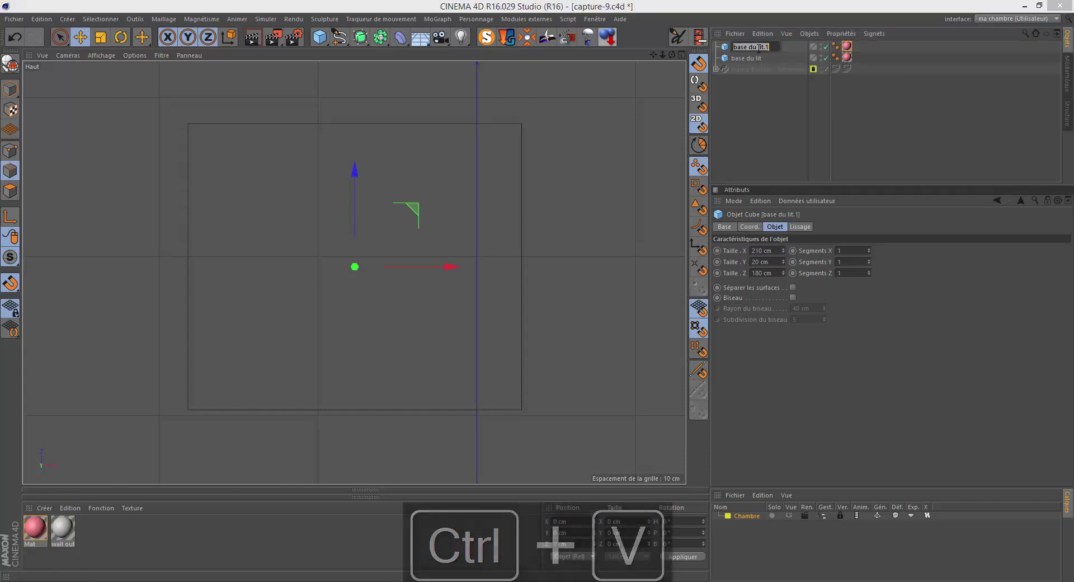
text(sommier)
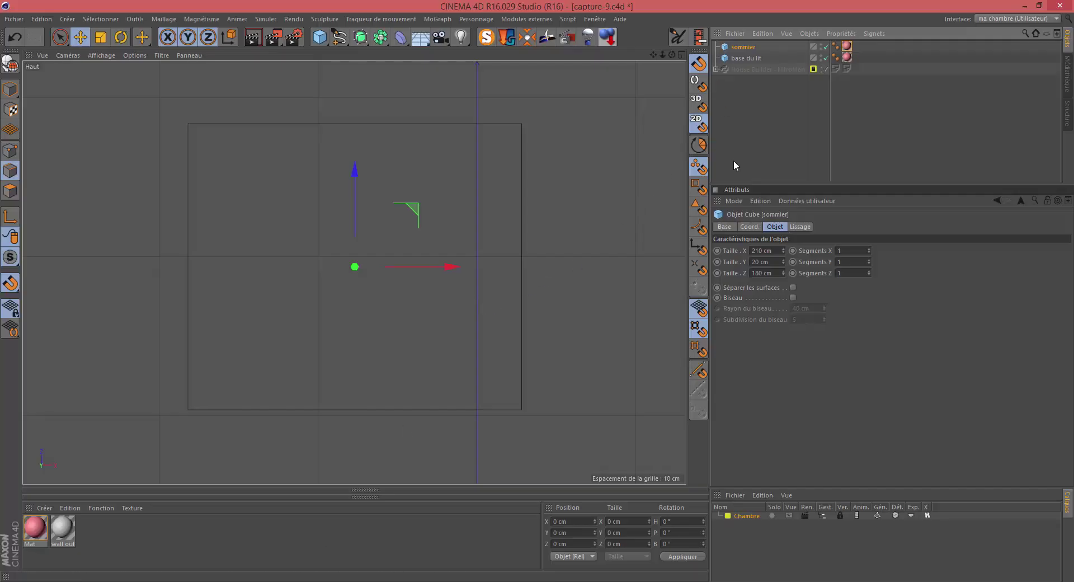
- Set the sommier cube's size to 220 cm in X, 7 cm in Y and 200 cm in Z, checking the bedroom reference image
click(780, 251)
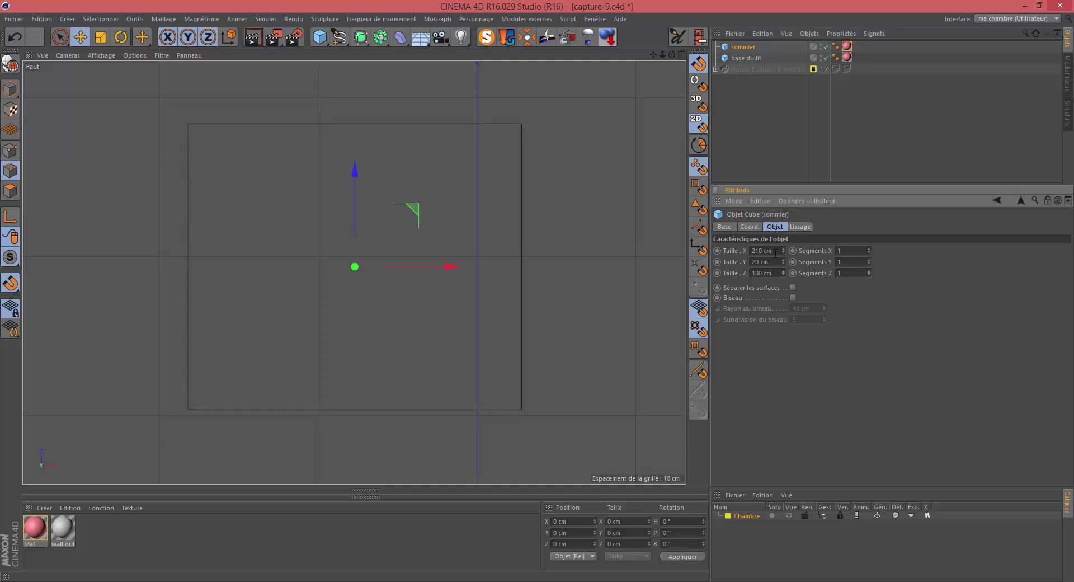
text(220)
key(Return)
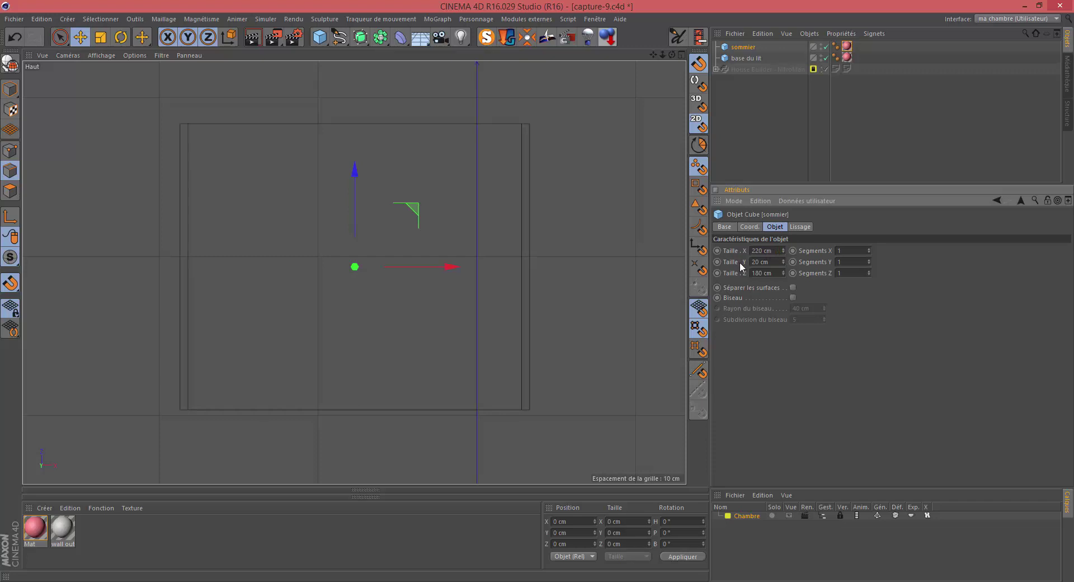
click(317, 581)
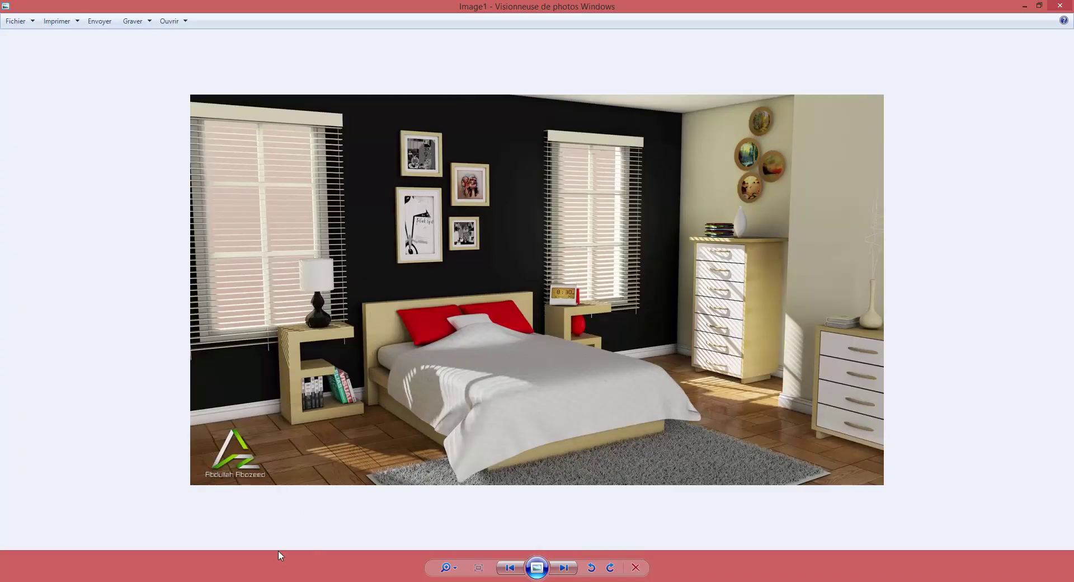
click(302, 578)
double_click(761, 262)
text(7)
key(Return)
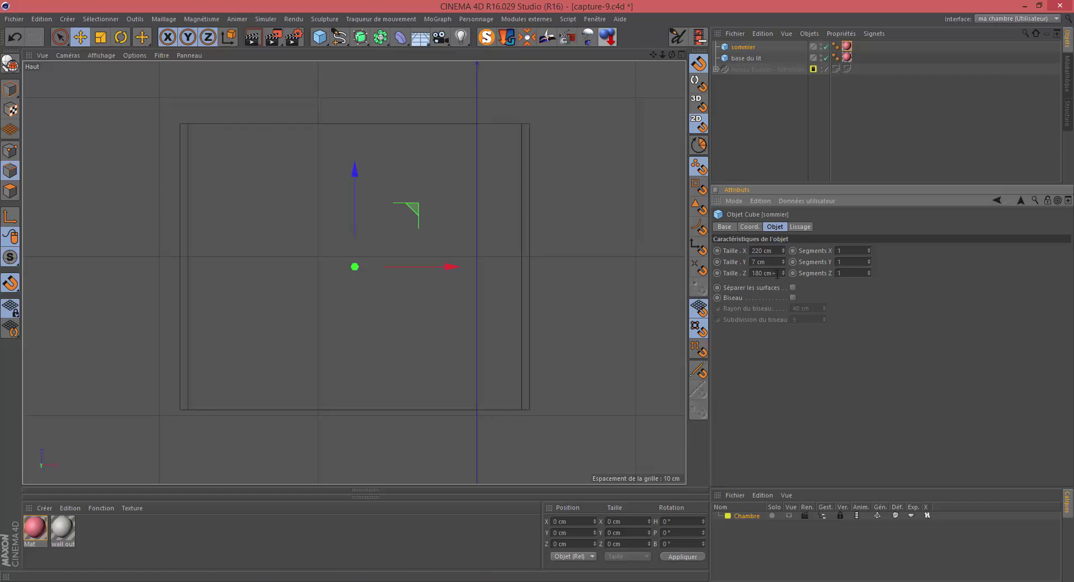
text(20)
key(Return)
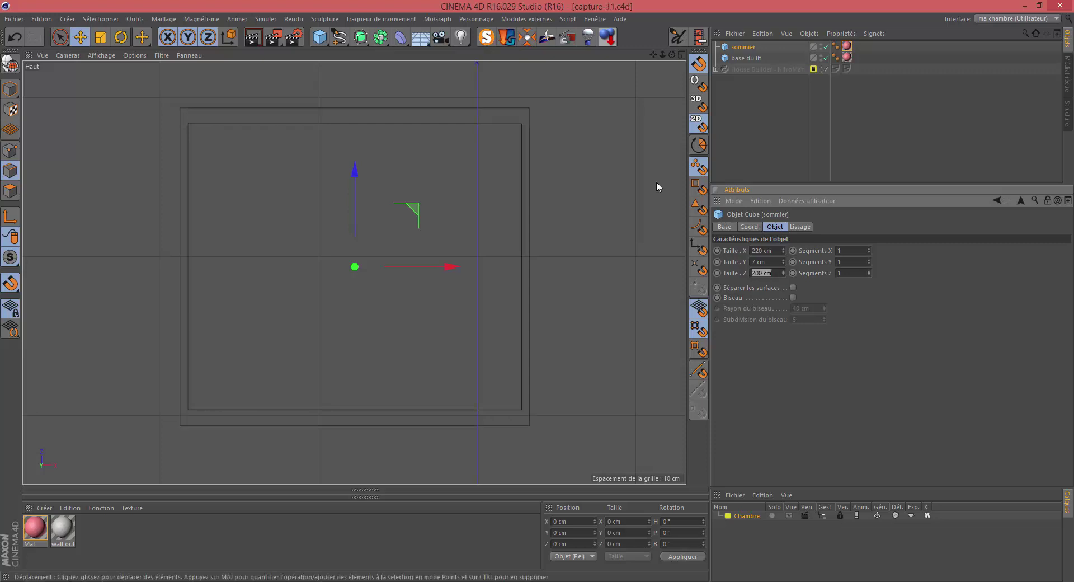
- In the front view, raise the sommier along Y until it rests on top of the bed base
key(F4)
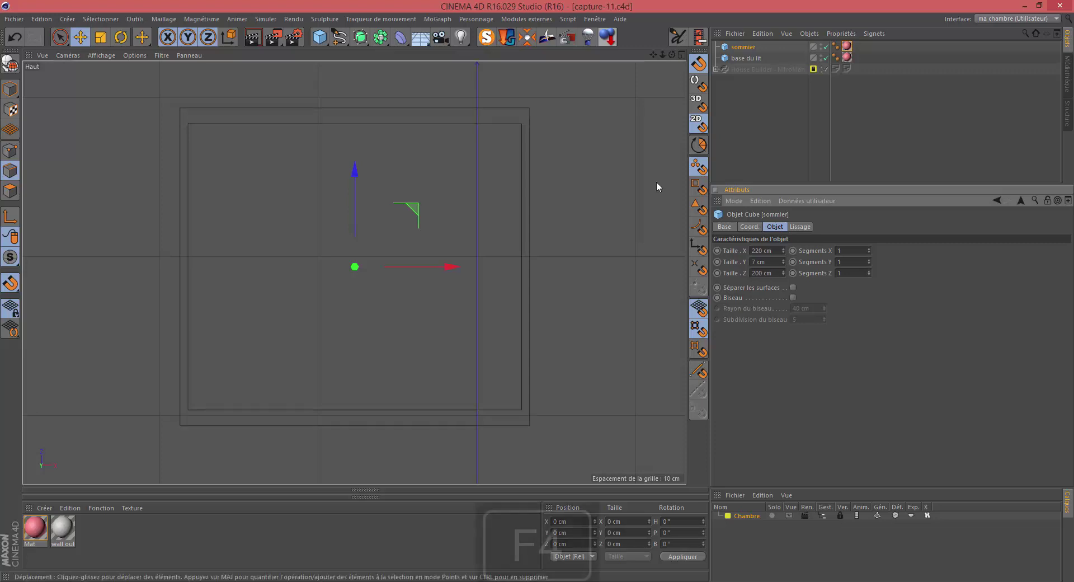
key(s)
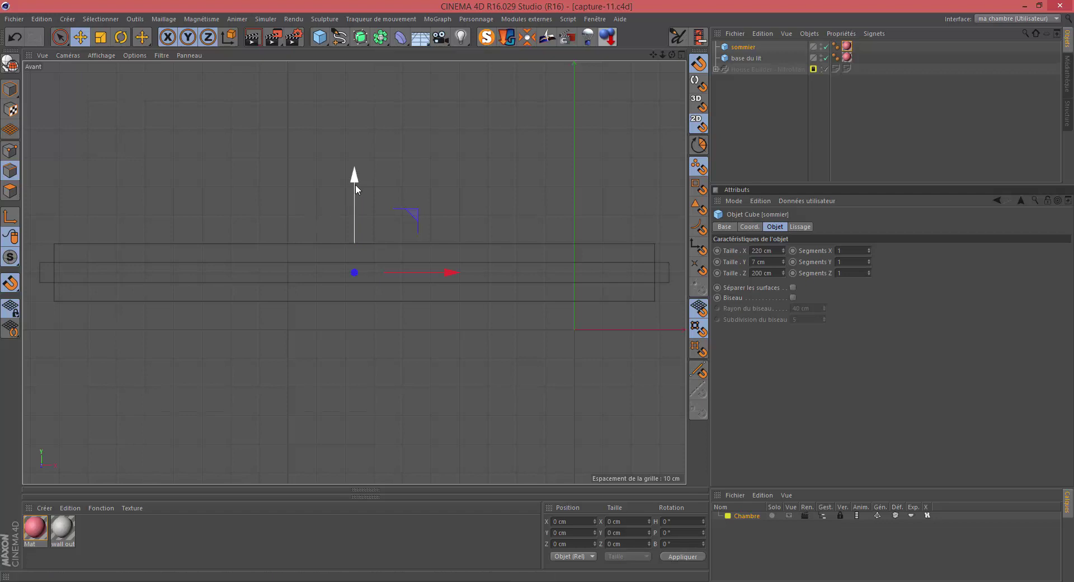
drag(356, 179, 354, 140)
scroll(354, 193, up, 3)
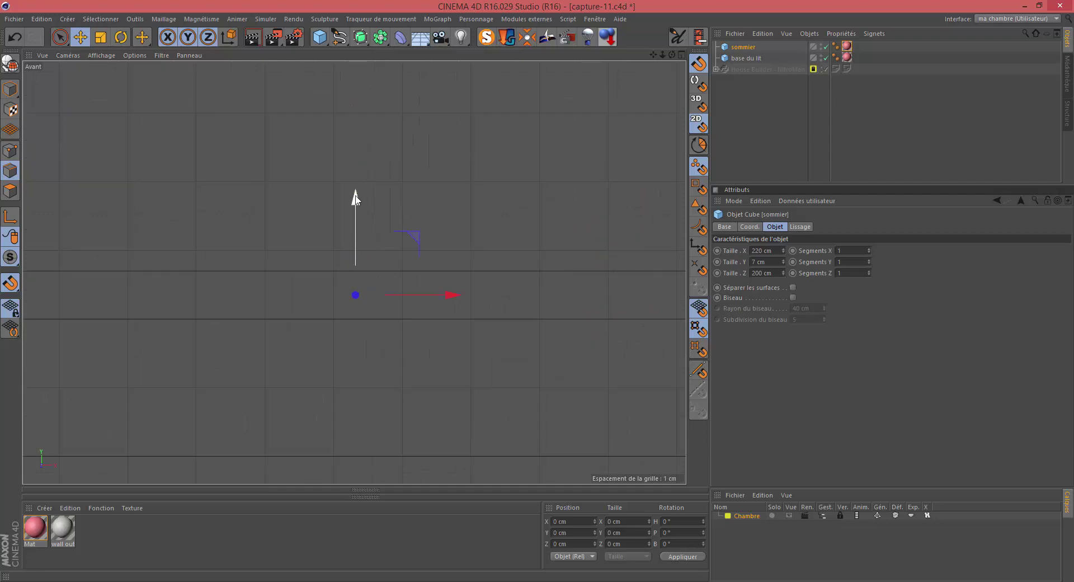
drag(356, 196, 355, 200)
scroll(347, 272, down, 5)
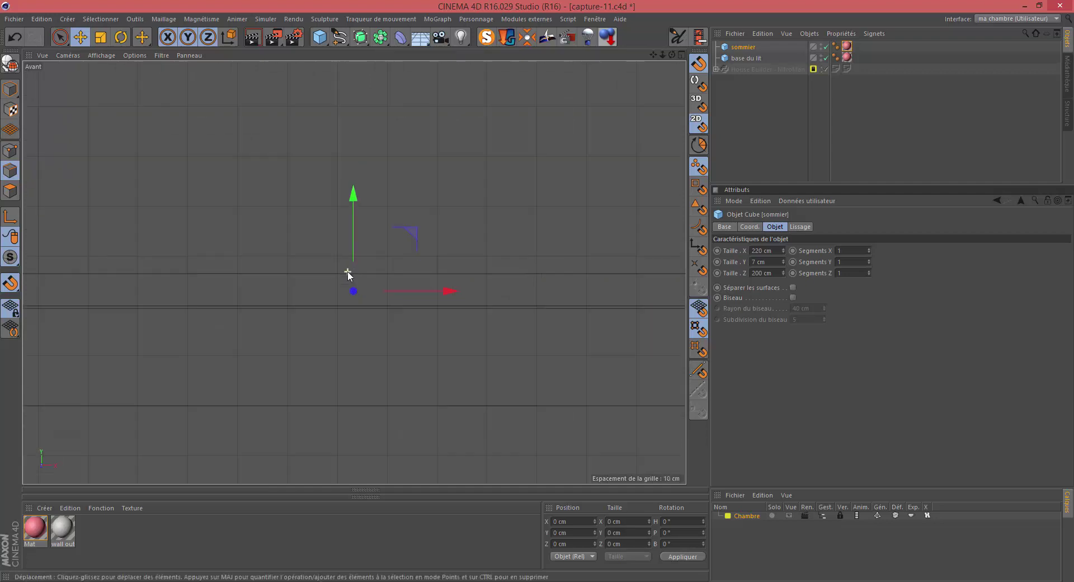
scroll(347, 276, down, 1)
scroll(160, 297, up, 5)
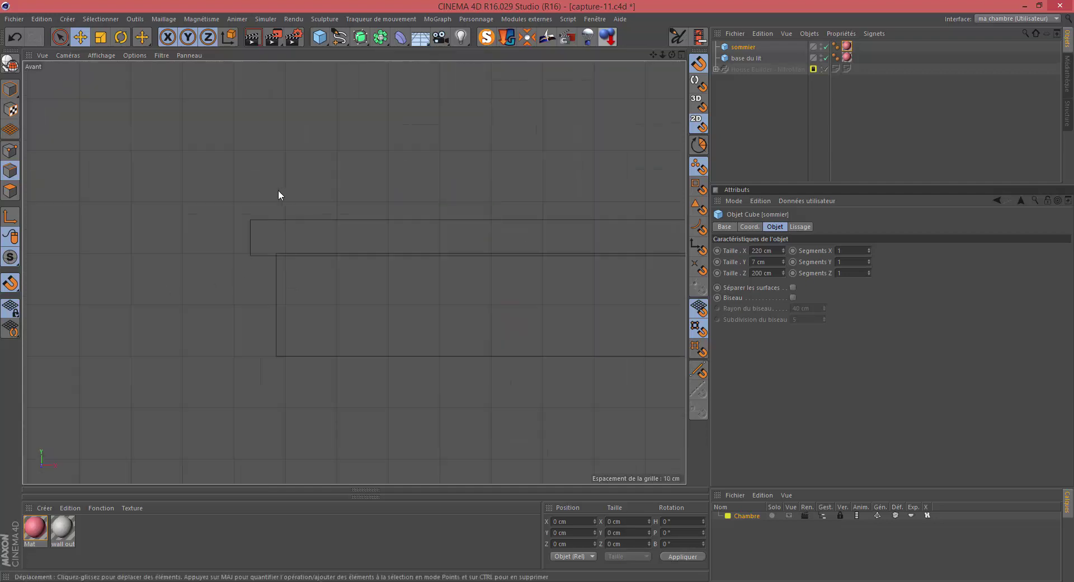
scroll(372, 232, down, 5)
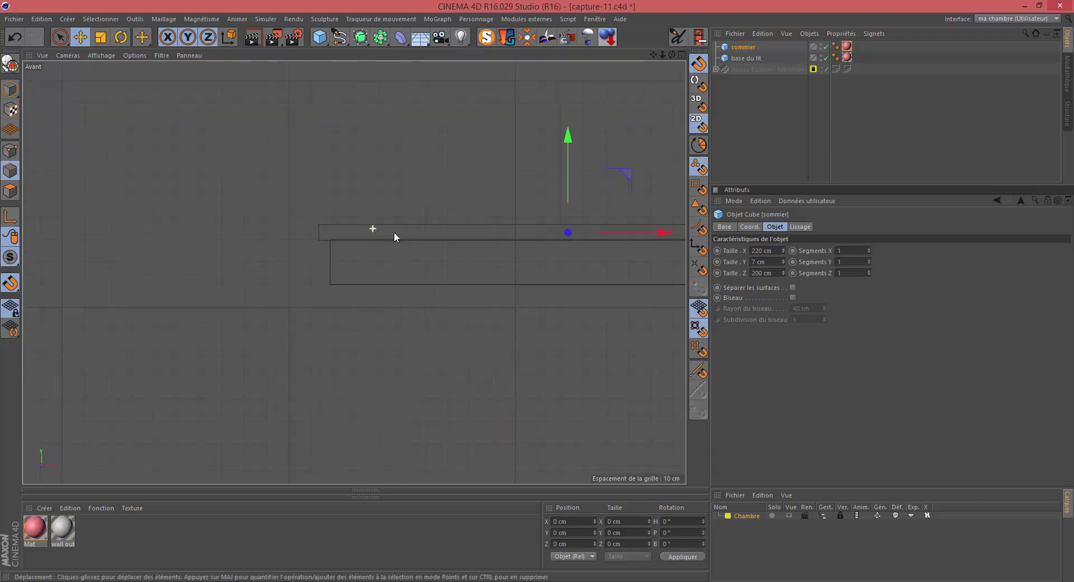
- Shift the sommier along X until its negative-X edge is flush with the bed base, and check it in perspective
key(h)
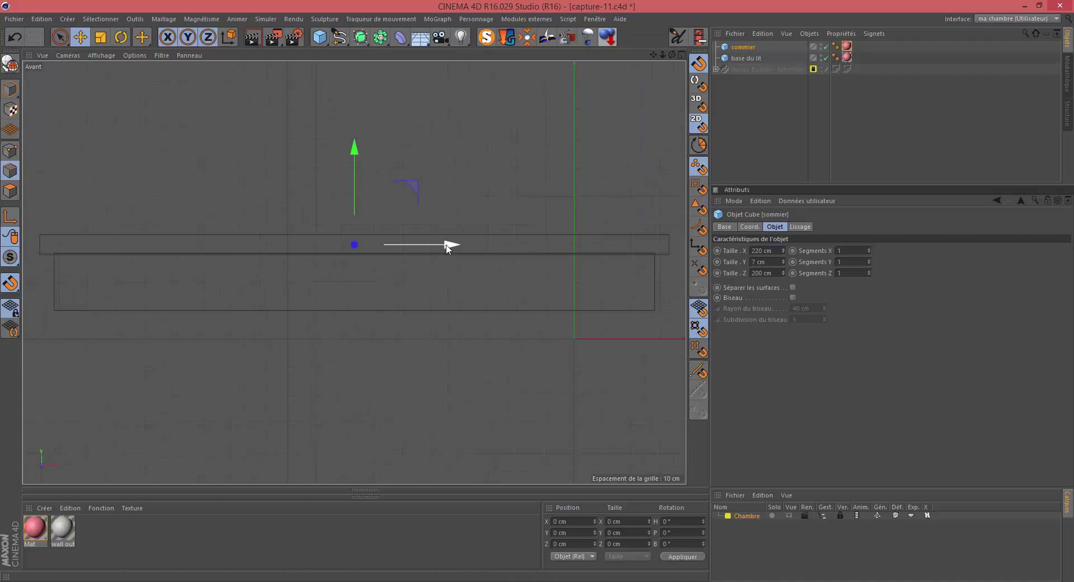
drag(448, 248, 461, 248)
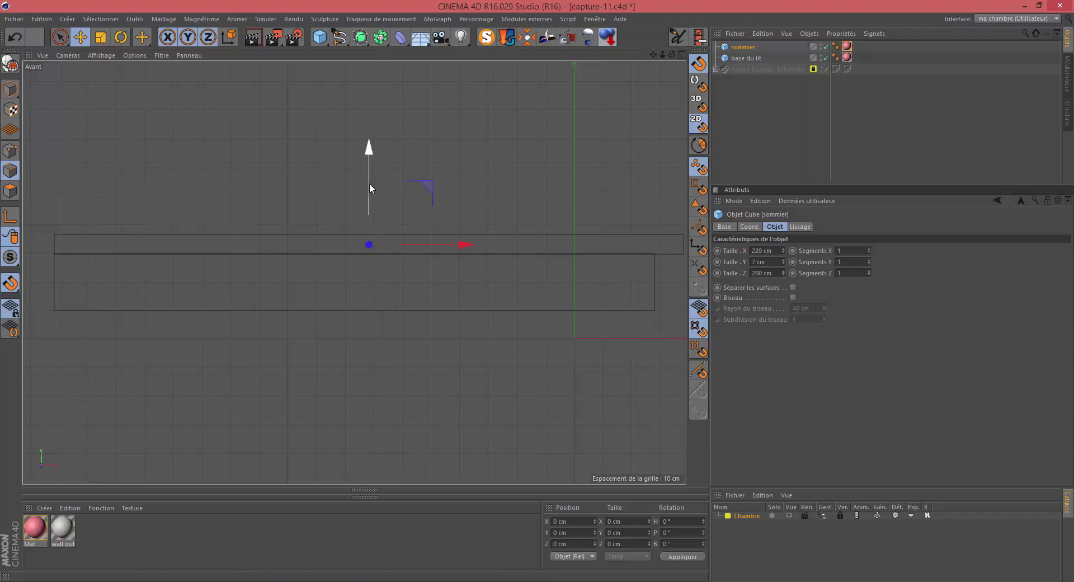
key(F1)
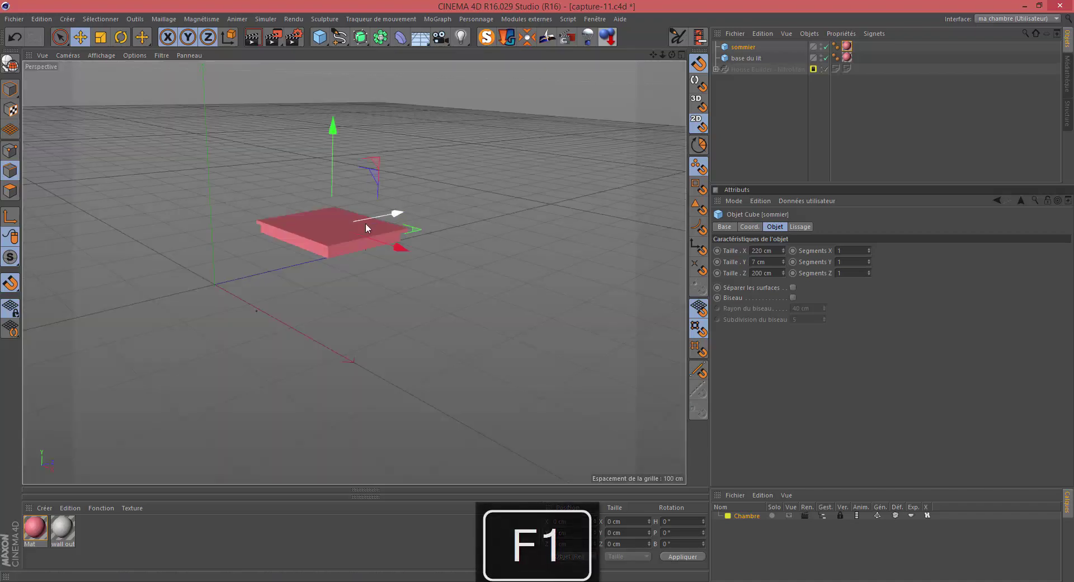
mouse_move(413, 216)
alt+mouse_down()
mouse_move(430, 200)
mouse_move(418, 216)
alt+mouse_up()
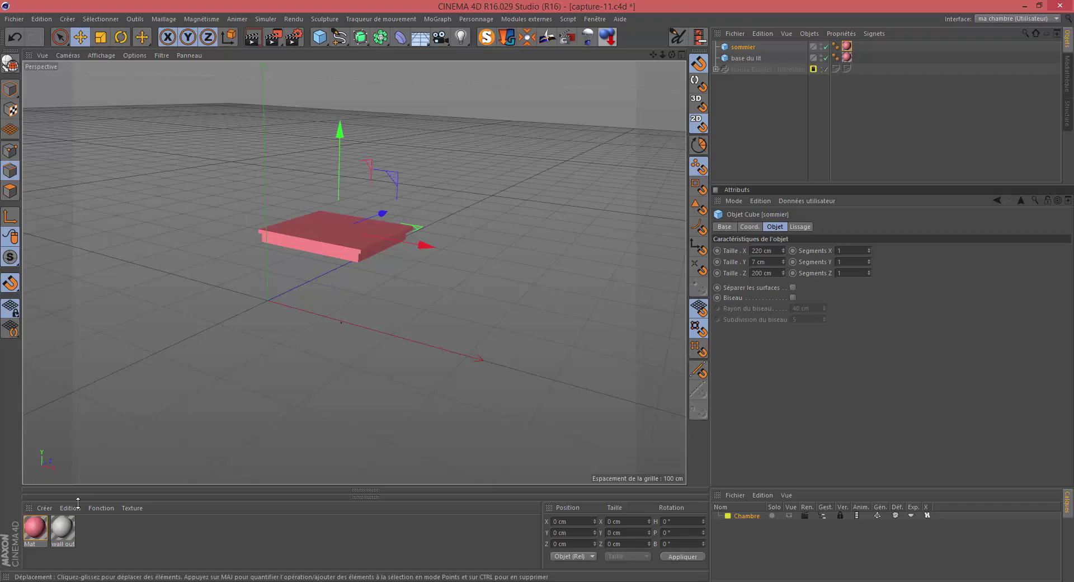
- Create a new material with a light blue colour of about 221° hue, 50 % saturation and 100 % brightness
double_click(101, 529)
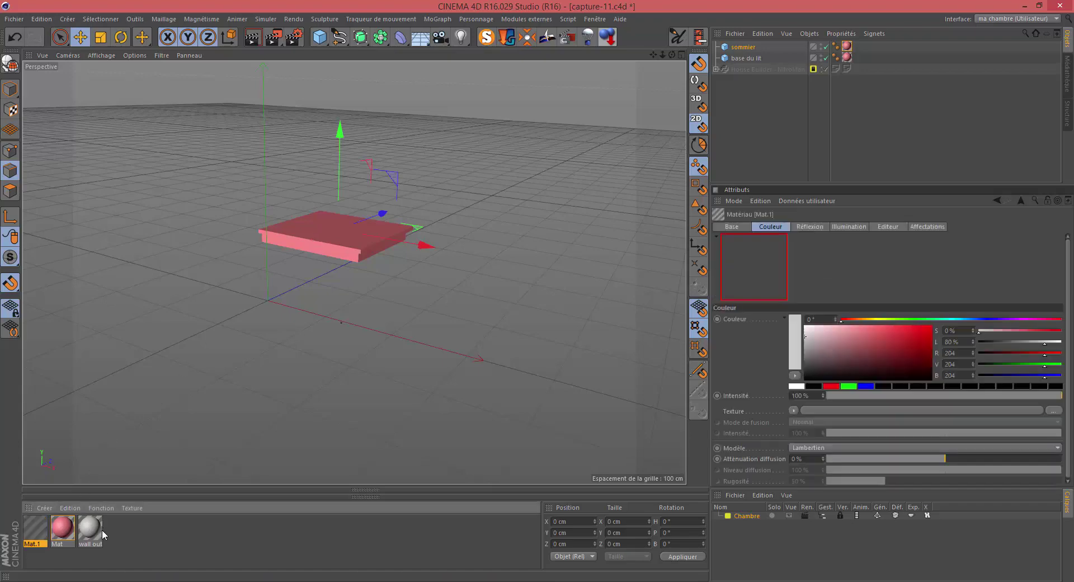
double_click(36, 526)
drag(391, 115, 444, 116)
drag(379, 122, 374, 122)
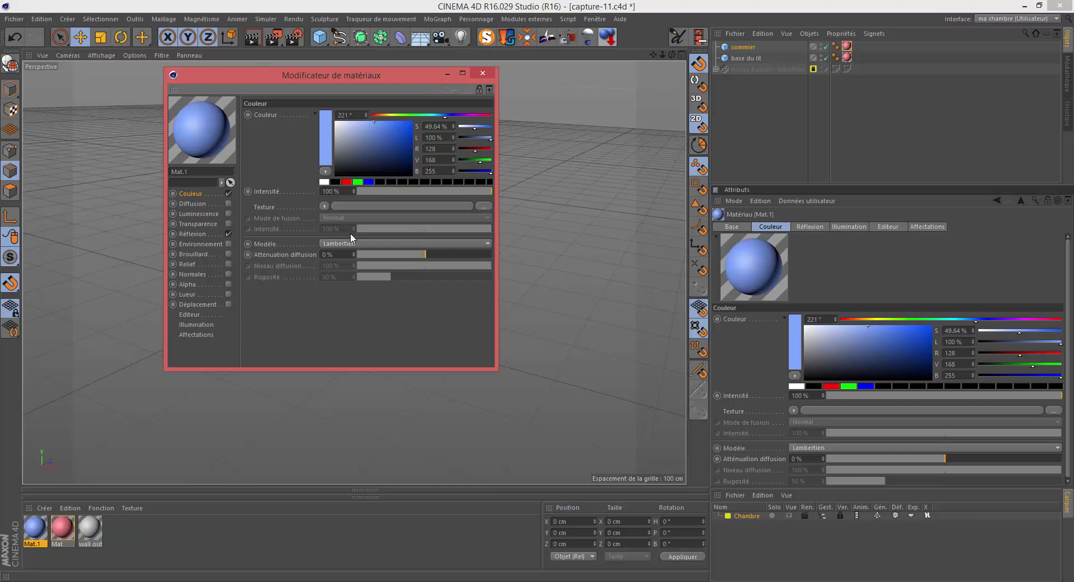
click(483, 73)
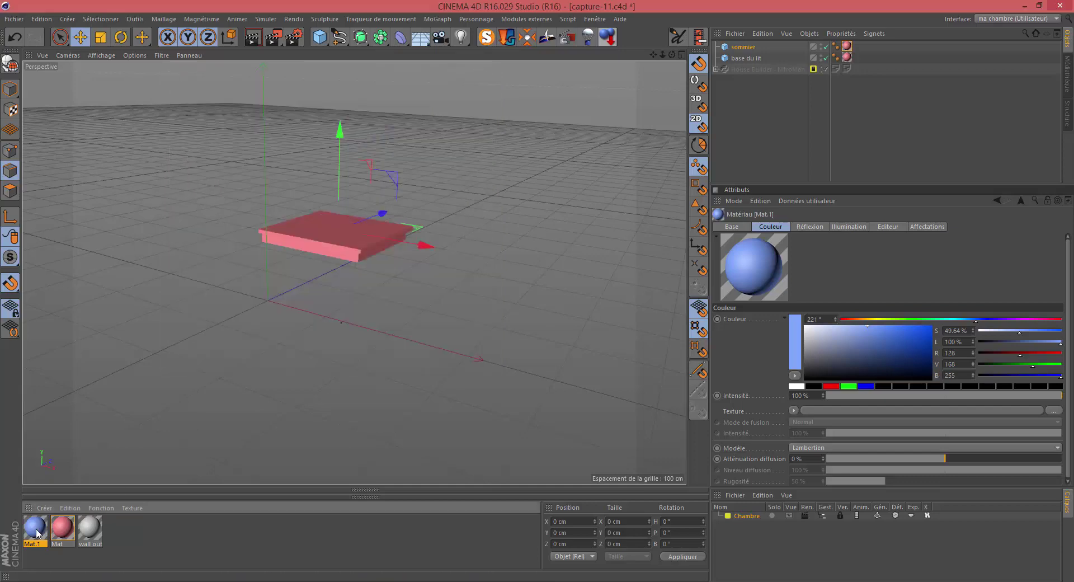
- Apply the blue material to the sommier and inspect the two-colour bed up close
drag(40, 534, 351, 267)
scroll(343, 235, up, 5)
scroll(342, 236, up, 3)
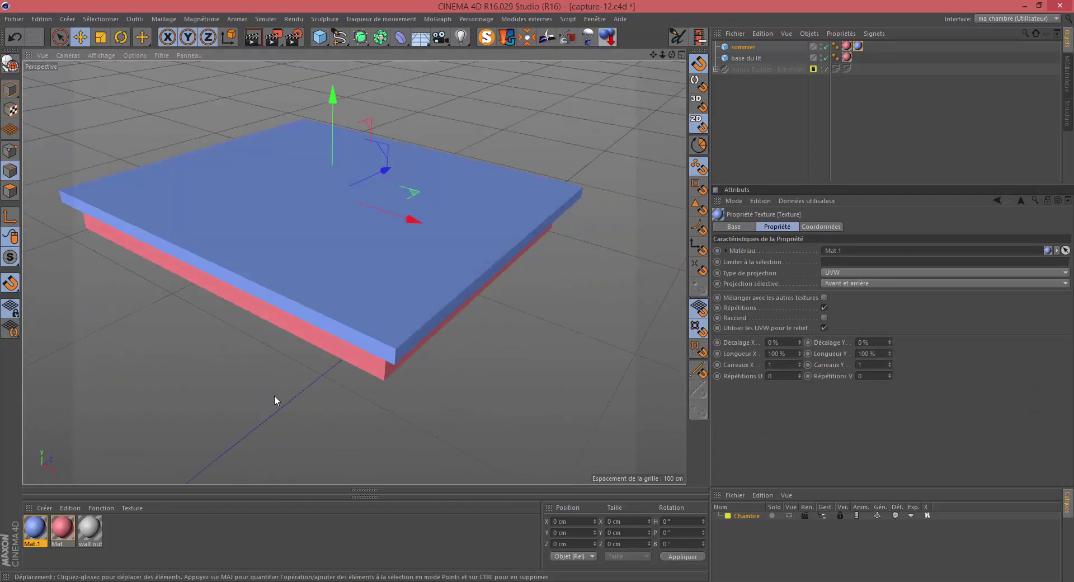
alt+drag(274, 395, 274, 394)
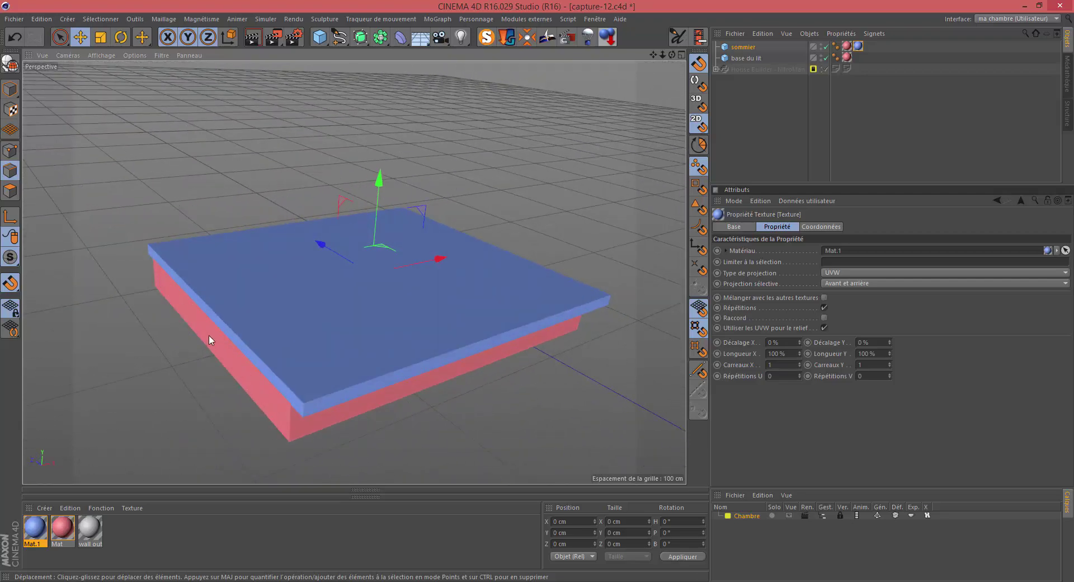
- Make the "base du lit" cube editable and select the polygon of its negative-X end face
click(738, 57)
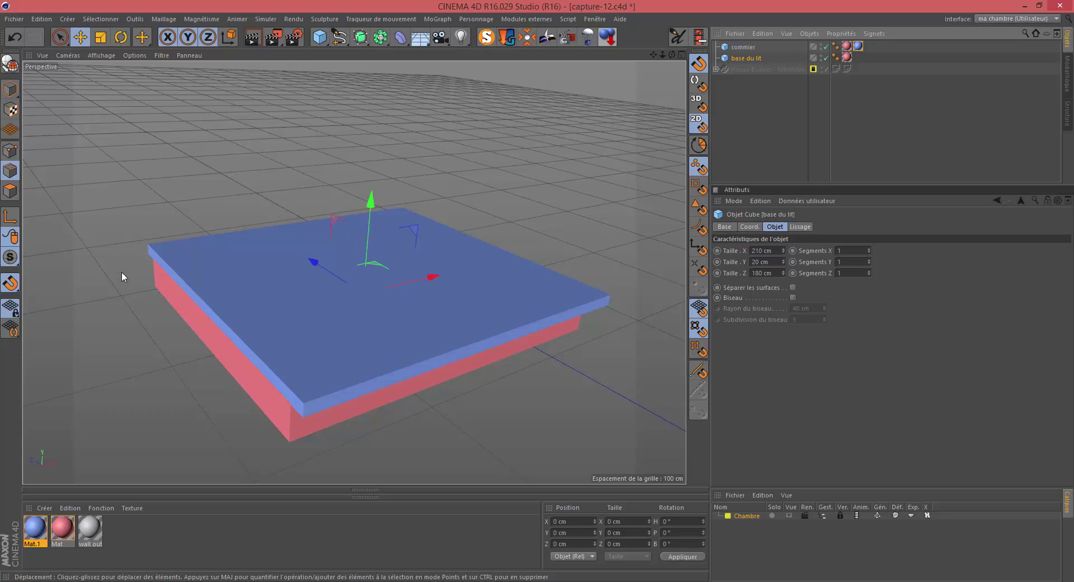
click(13, 71)
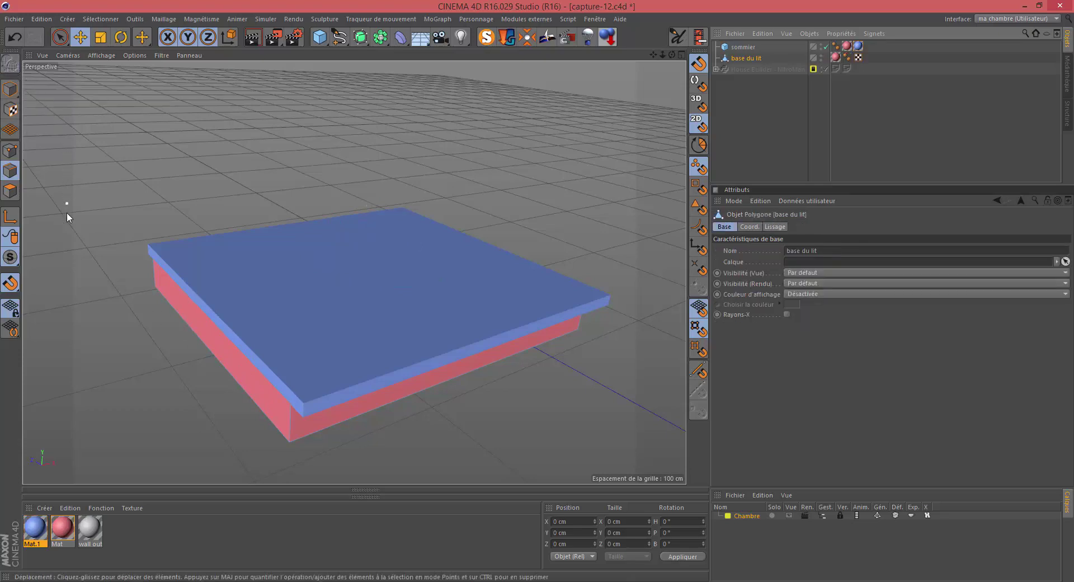
click(10, 191)
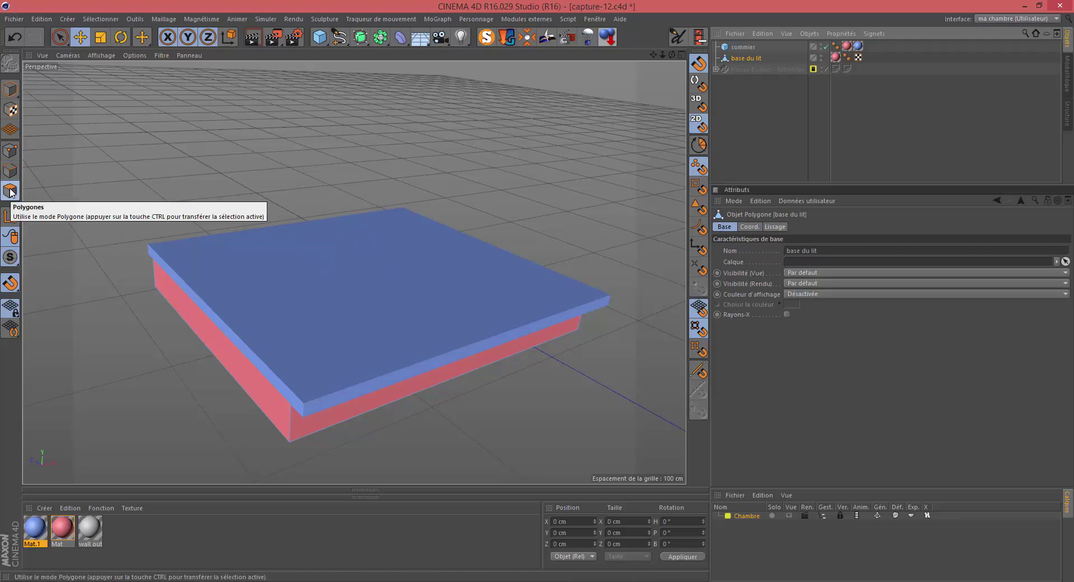
key(9)
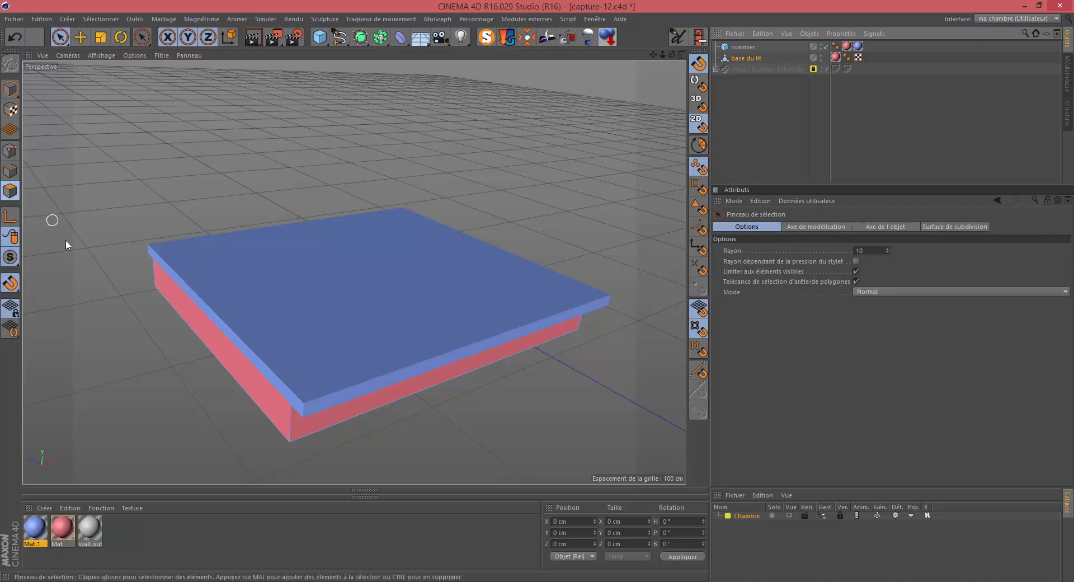
click(187, 322)
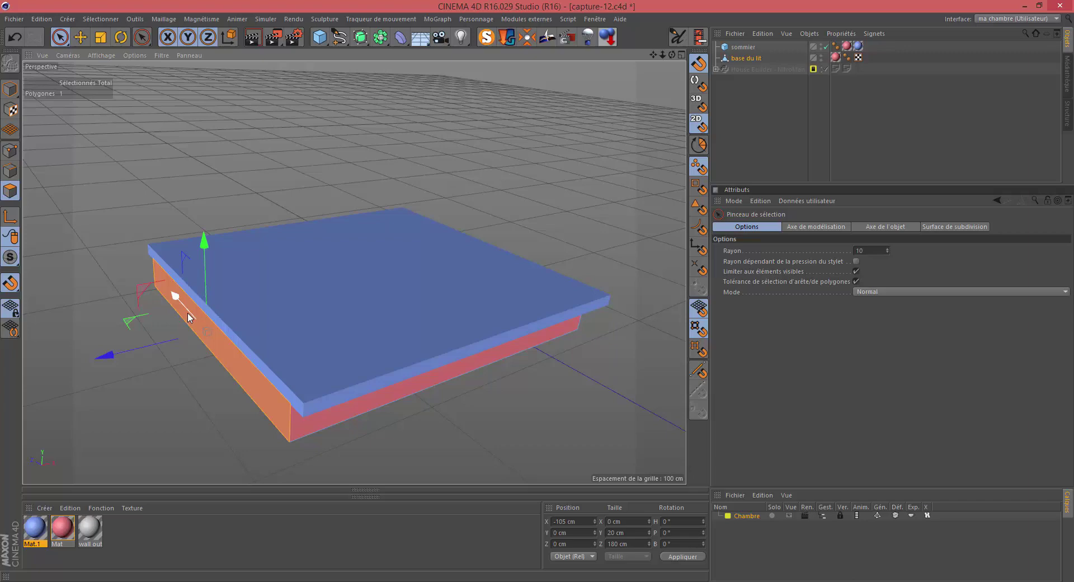
- Extrude the selected end face of the bed base outward by 10 cm
key(d)
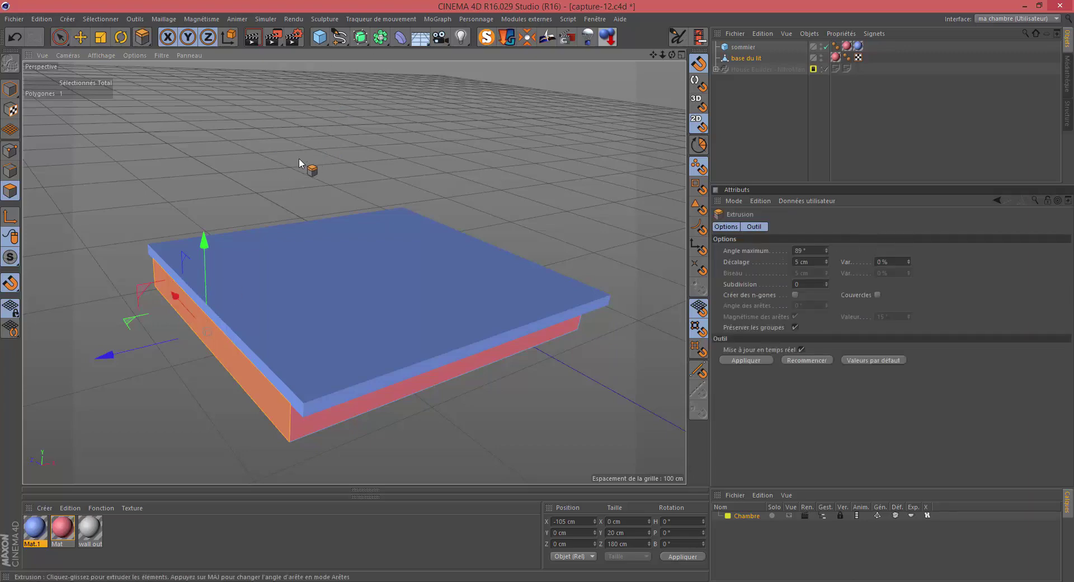
drag(317, 153, 348, 153)
drag(188, 335, 182, 335)
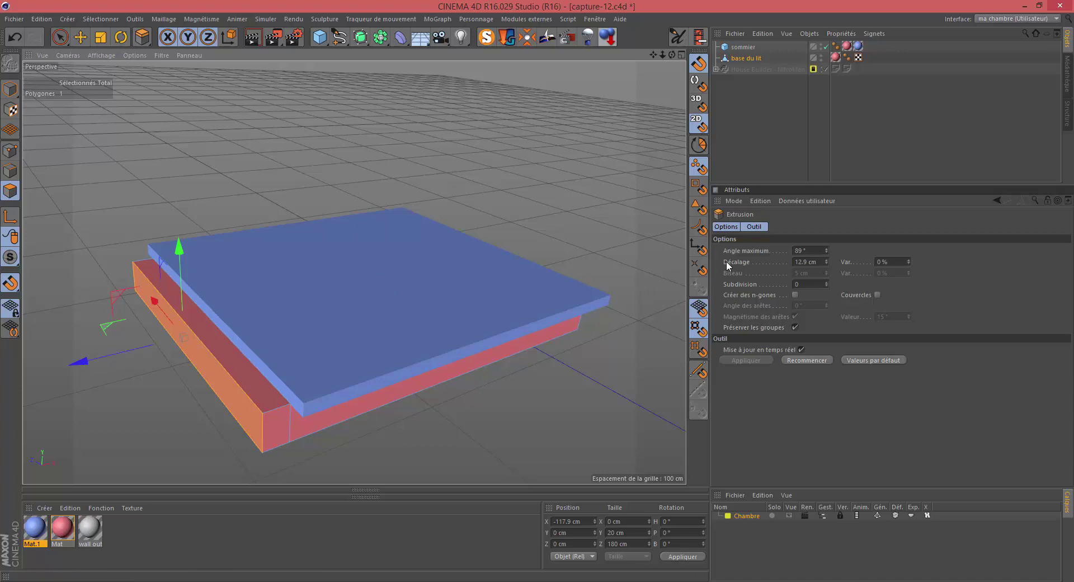
click(817, 262)
double_click(817, 262)
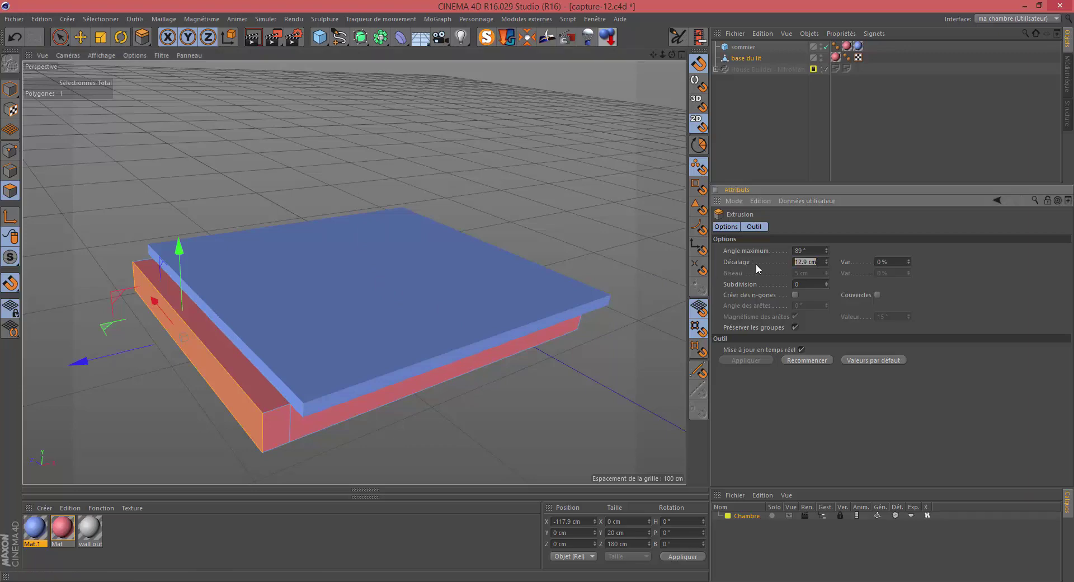
text(10)
key(Return)
- Extrude the top polygon of the new end section upward by 70 cm to form the headboard
key(space)
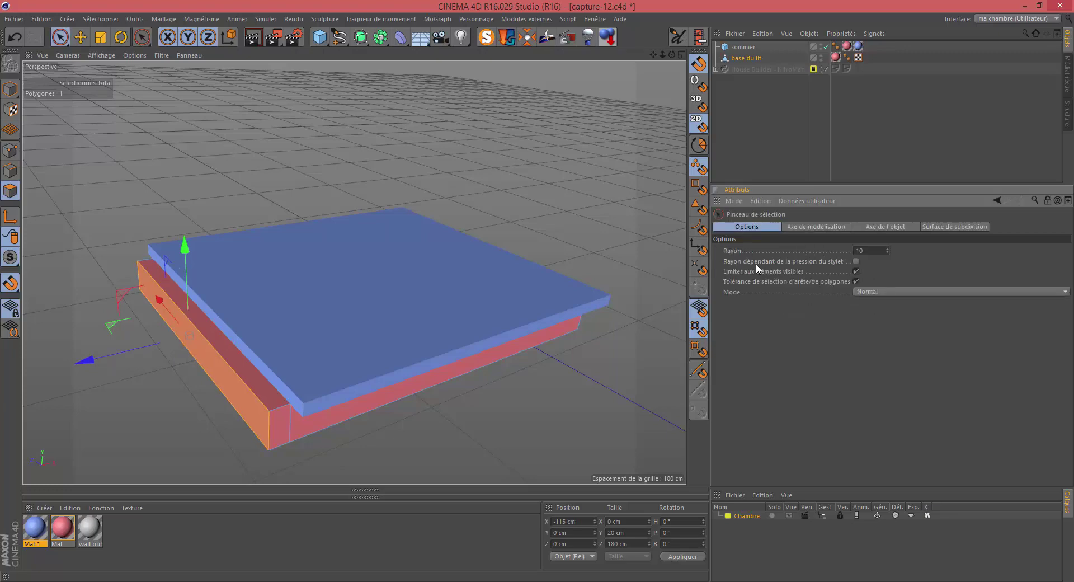
click(240, 360)
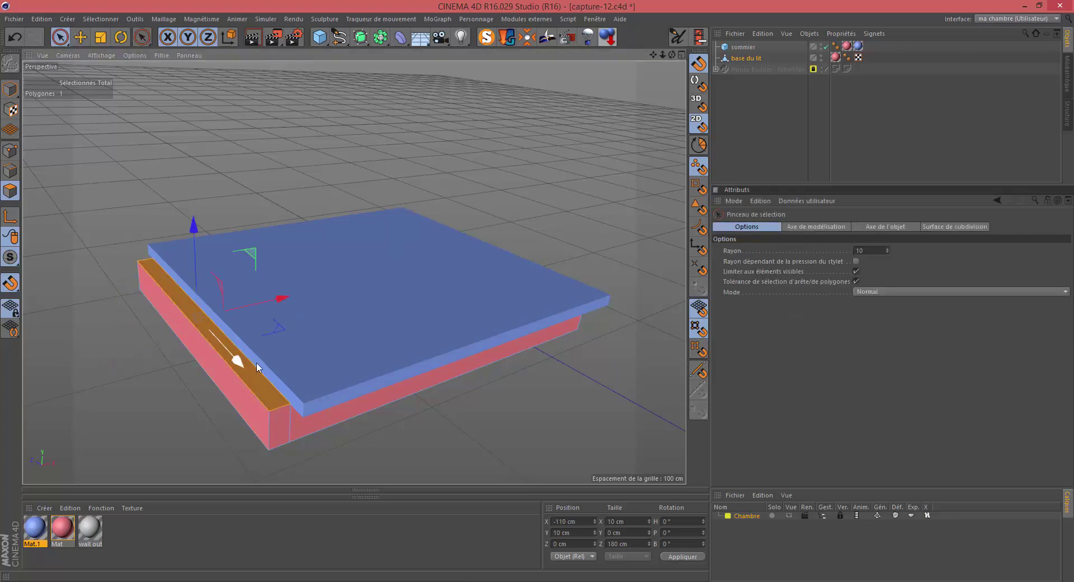
key(space)
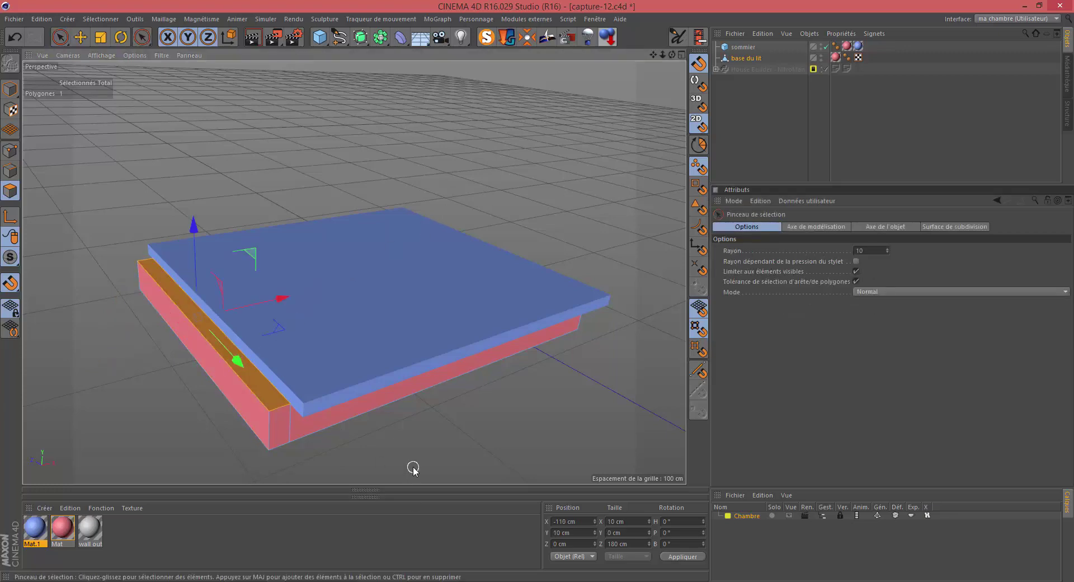
drag(531, 173, 664, 173)
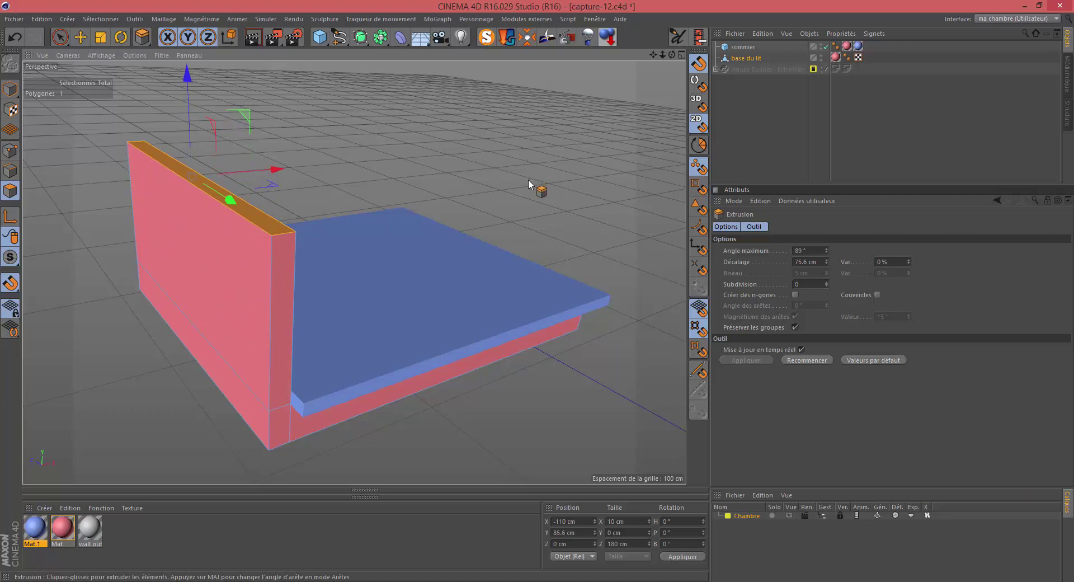
double_click(817, 263)
text(7)
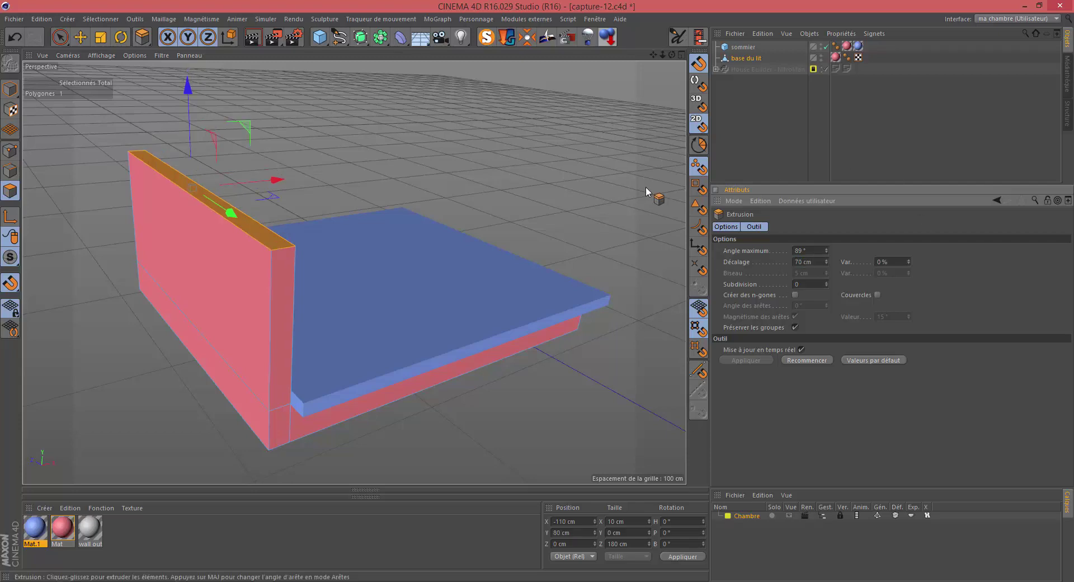
- Save the scene as a new incremental version
click(13, 19)
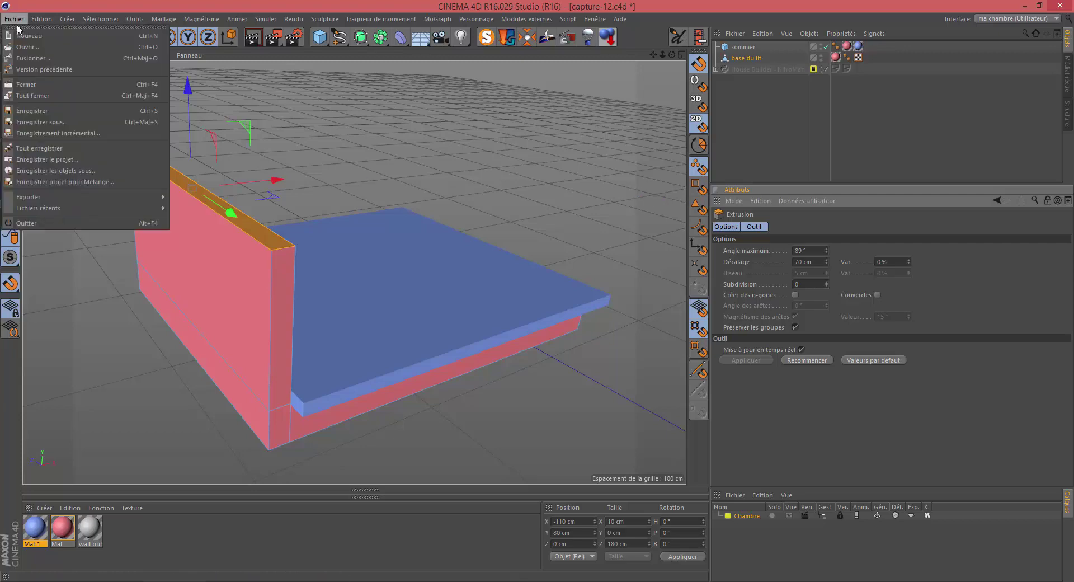
click(31, 133)
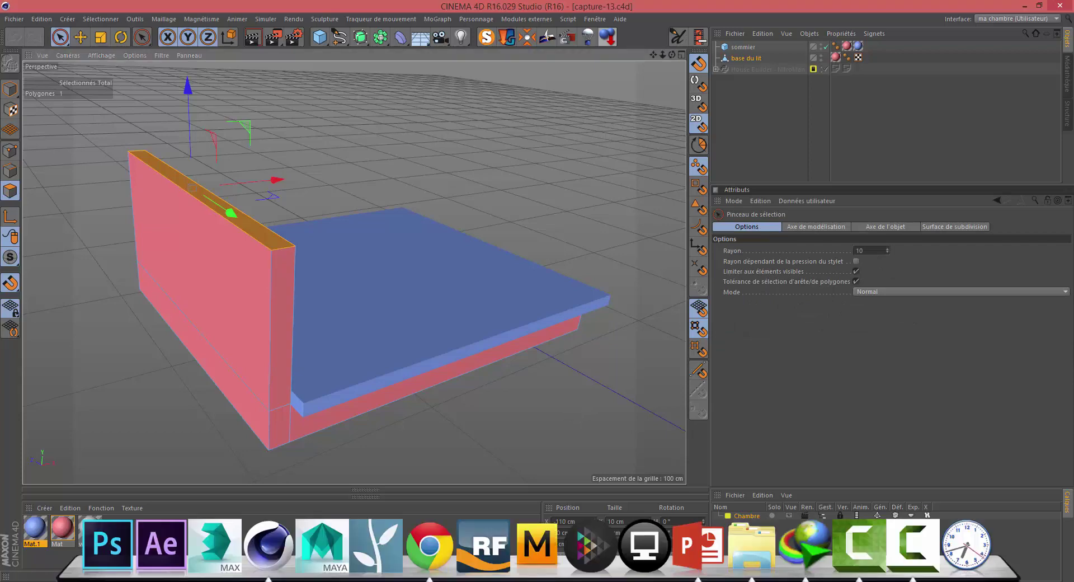
click(369, 581)
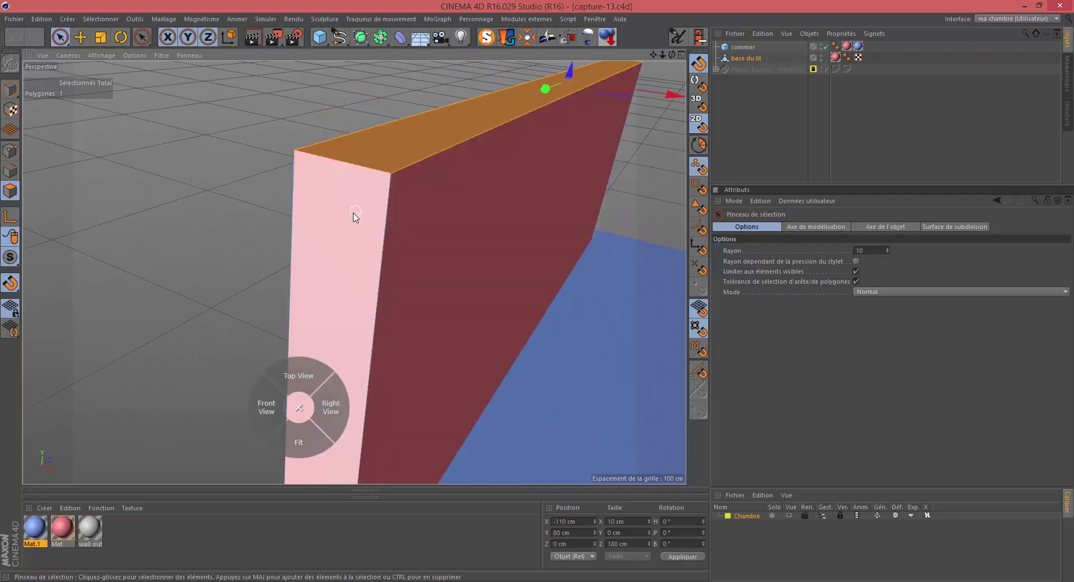
- Select the headboard's near vertical edge and top edge on the side facing the sommier, and open the viewport's front display (HUD) settings
click(7, 172)
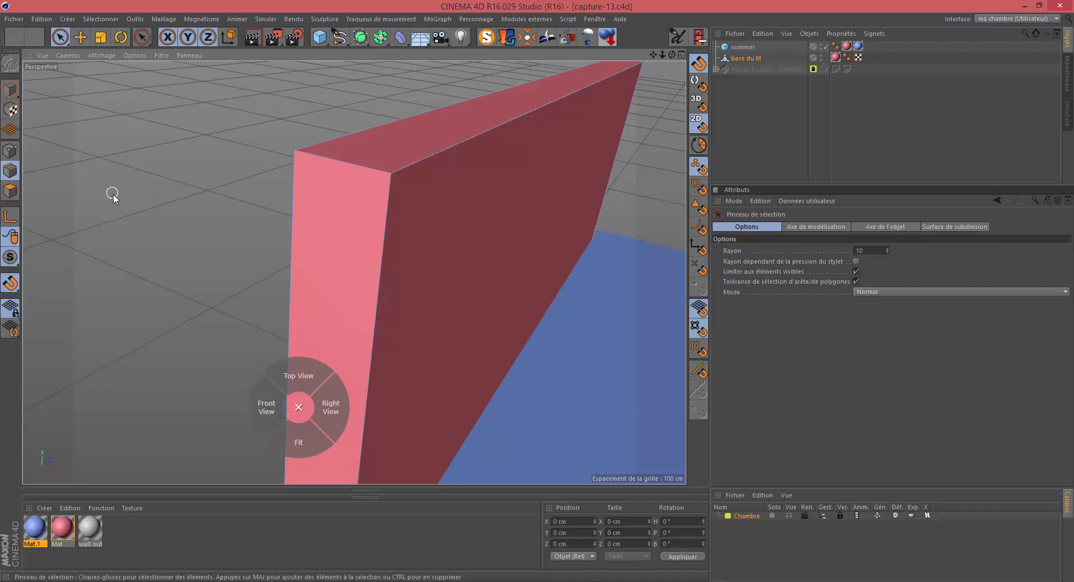
click(385, 246)
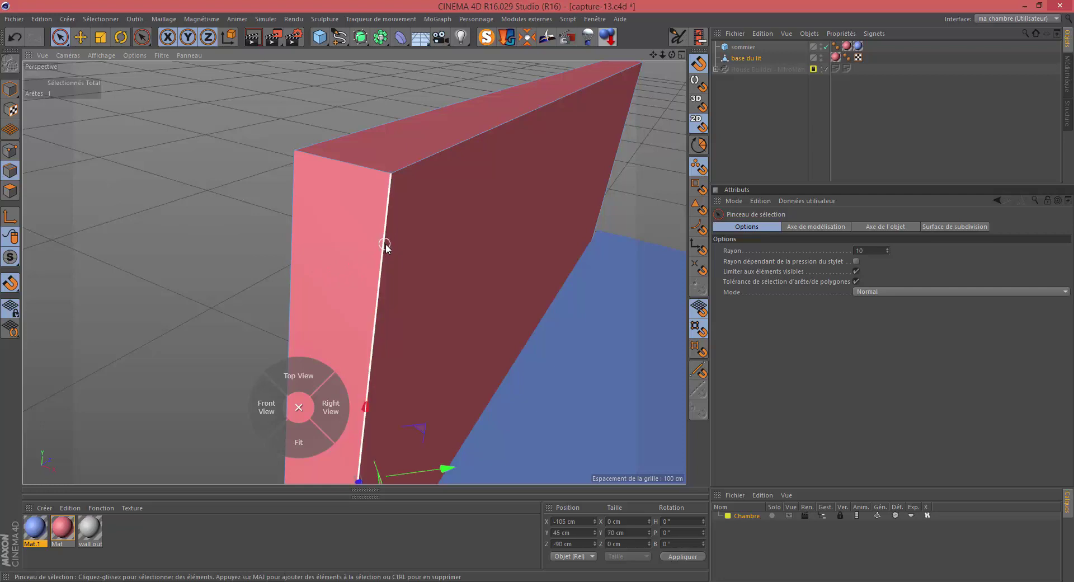
shift+click(431, 162)
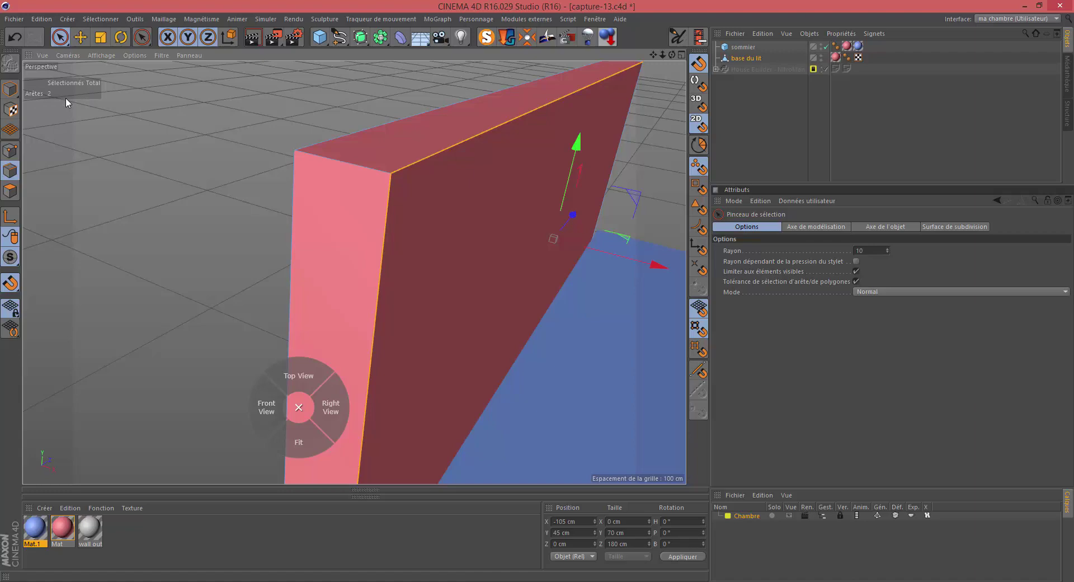
key(alt+v)
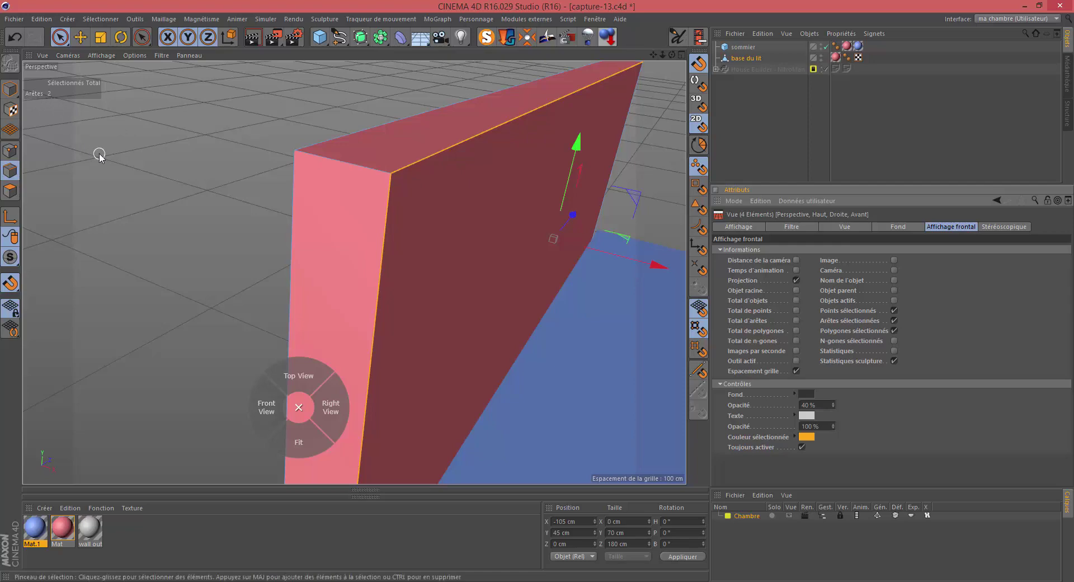
- Bevel the two selected headboard edges with a 0.4 cm offset and 3 subdivisions
key(m)
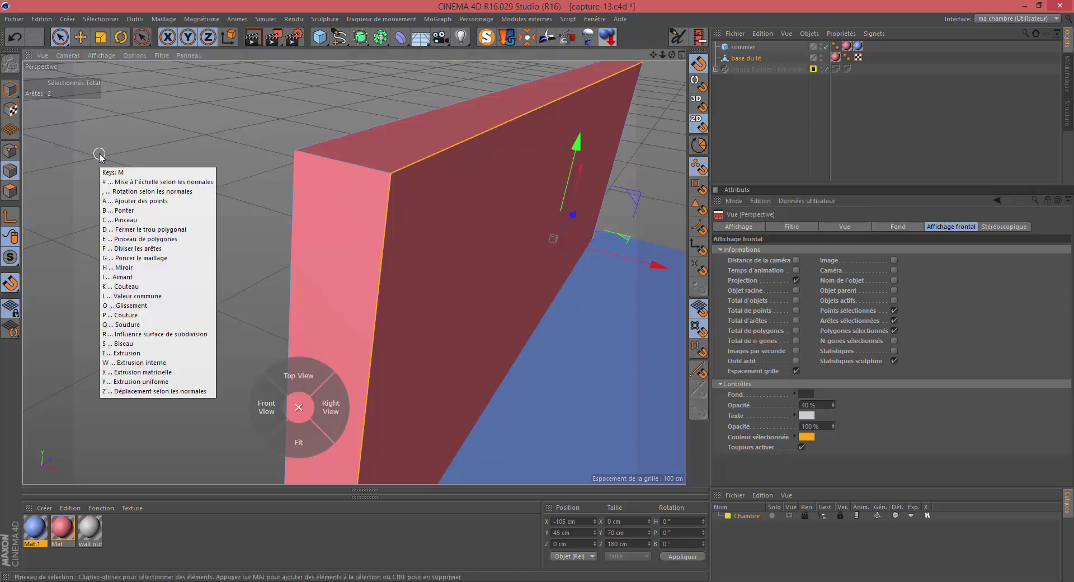
key(s)
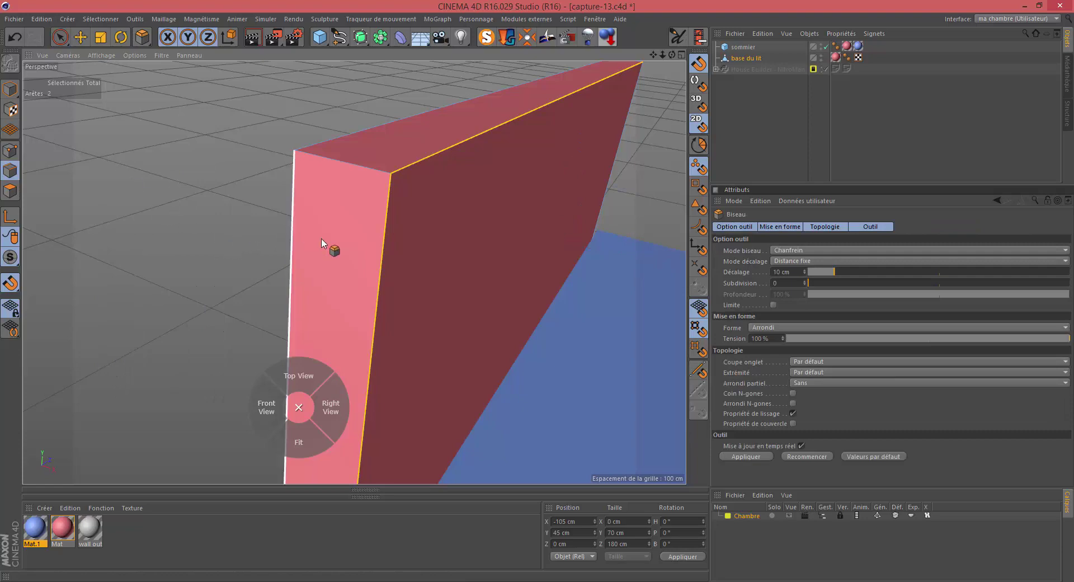
scroll(335, 242, up, 3)
scroll(385, 184, up, 2)
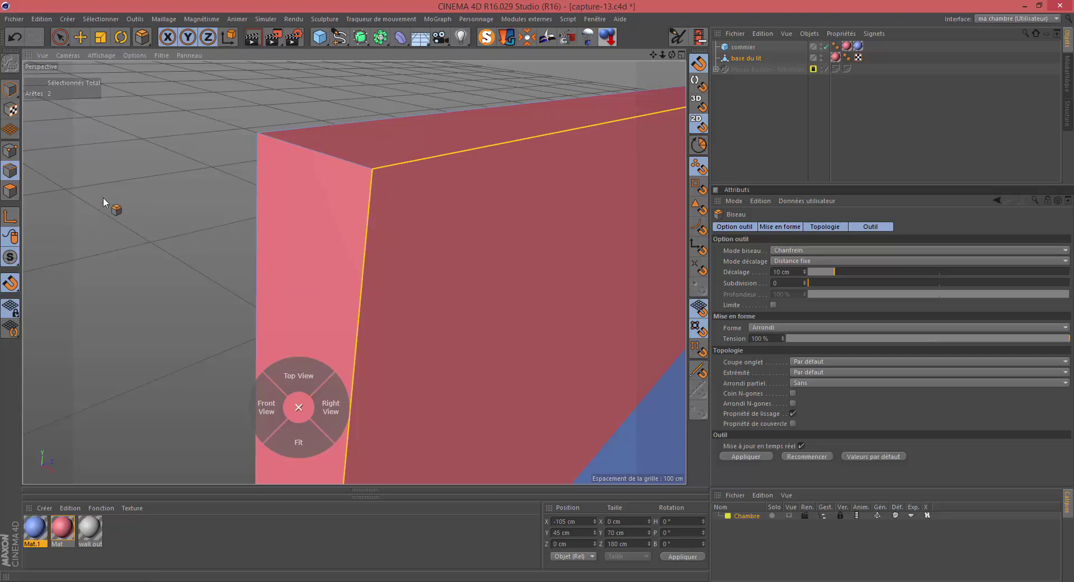
drag(103, 197, 111, 197)
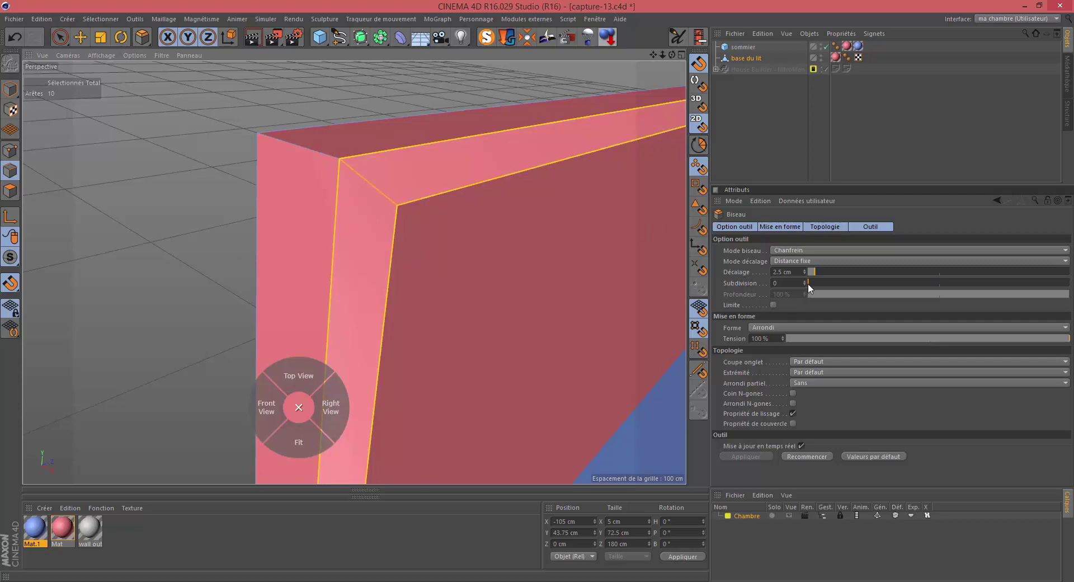
drag(813, 283, 847, 284)
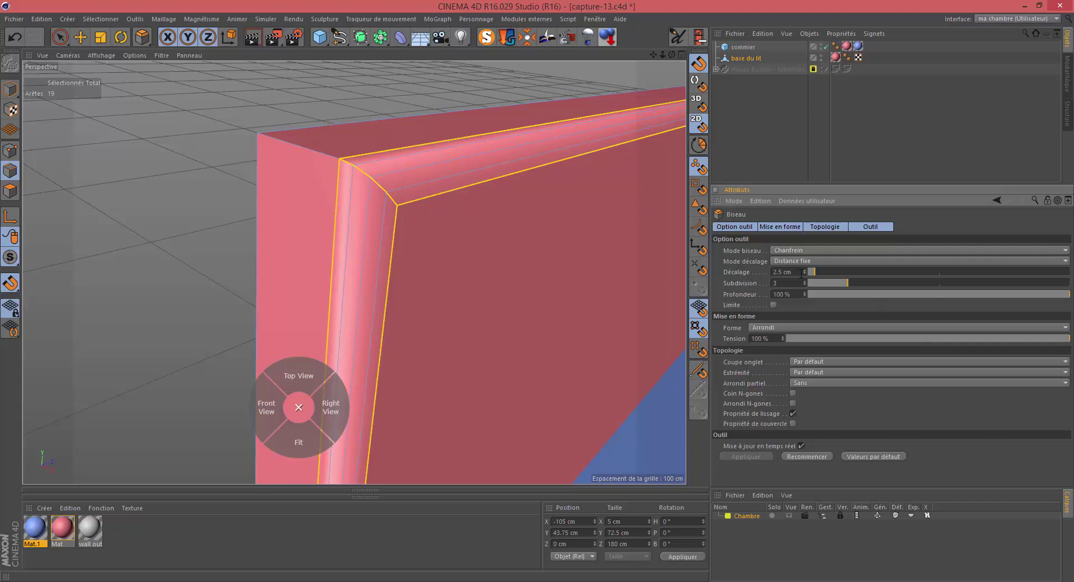
drag(734, 274, 728, 274)
text(4)
key(Return)
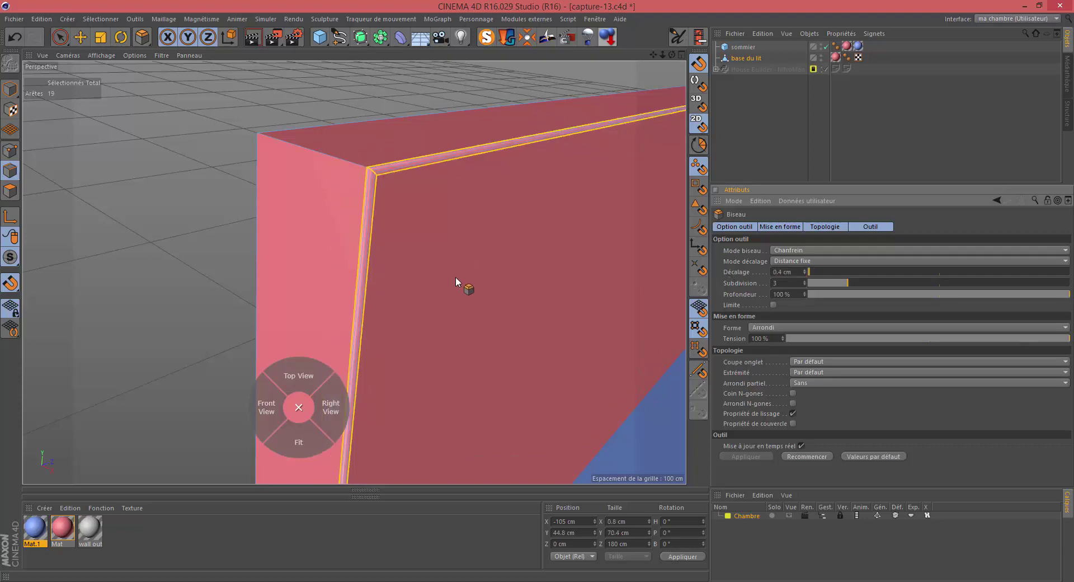
- Render the perspective view to examine the bevelled headboard edges
scroll(455, 276, down, 10)
scroll(275, 250, up, 5)
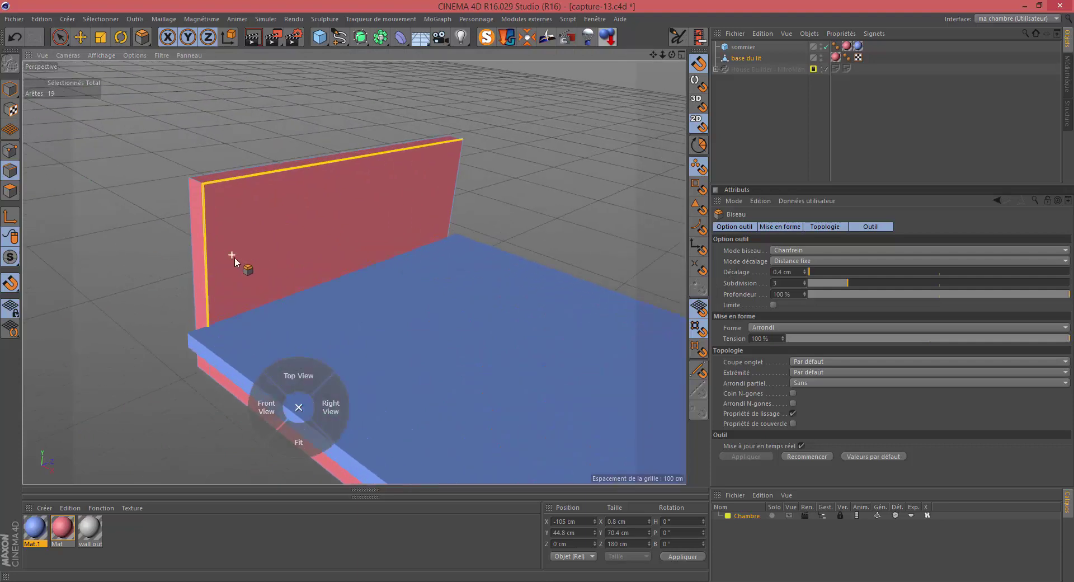
alt+drag(234, 256, 286, 265)
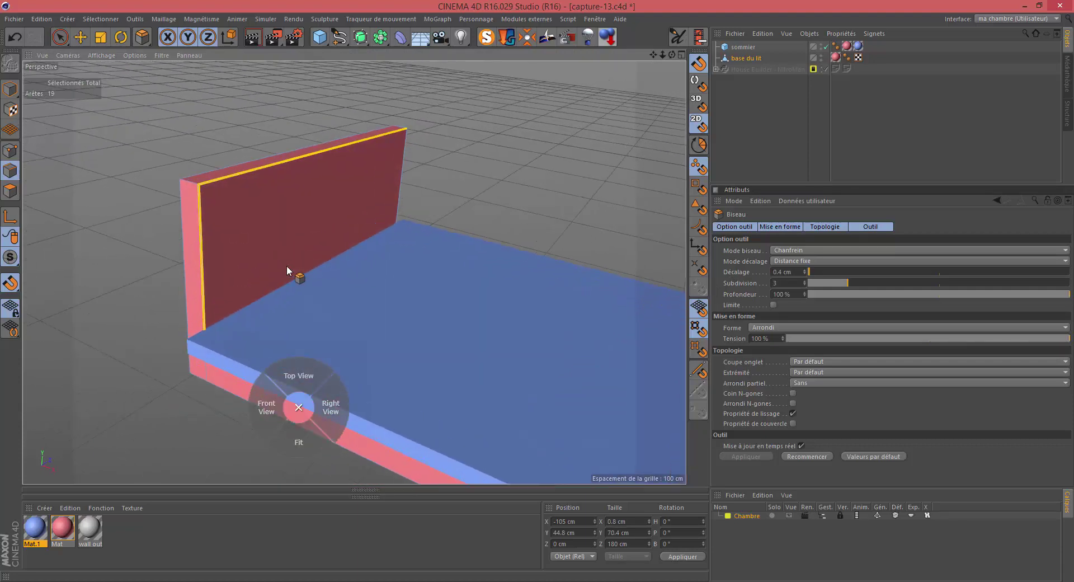
key(ctrl+r)
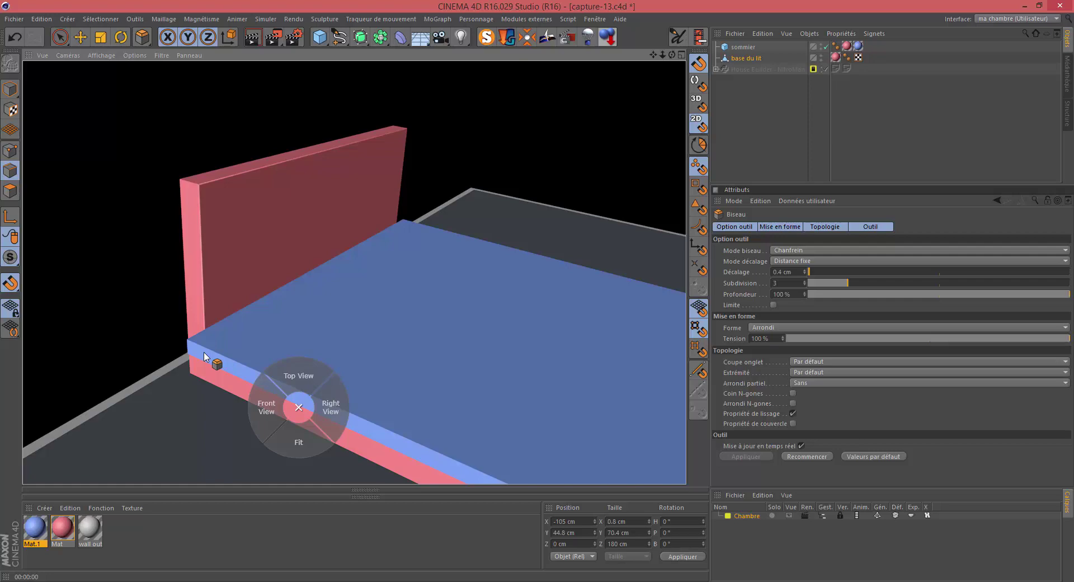
- Make the sommier editable and select two of its upper edges: the near long side and the one along the headboard
key(space)
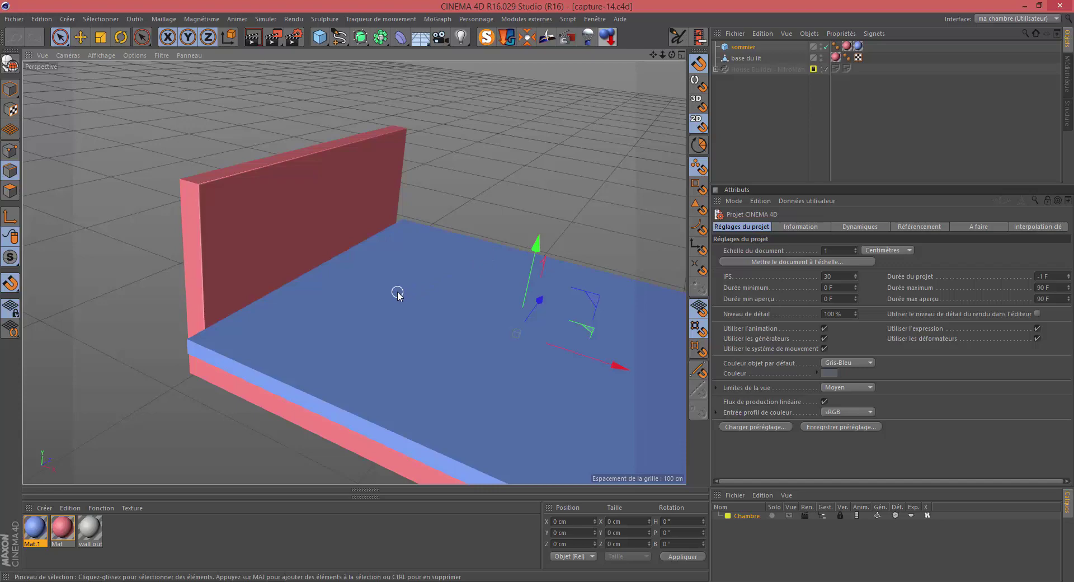
click(10, 63)
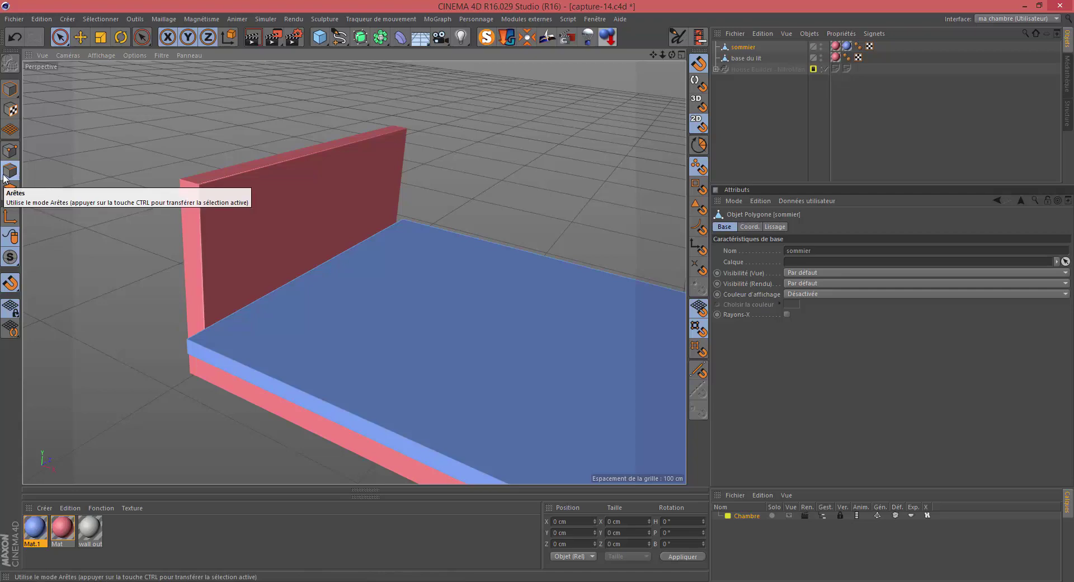
click(4, 175)
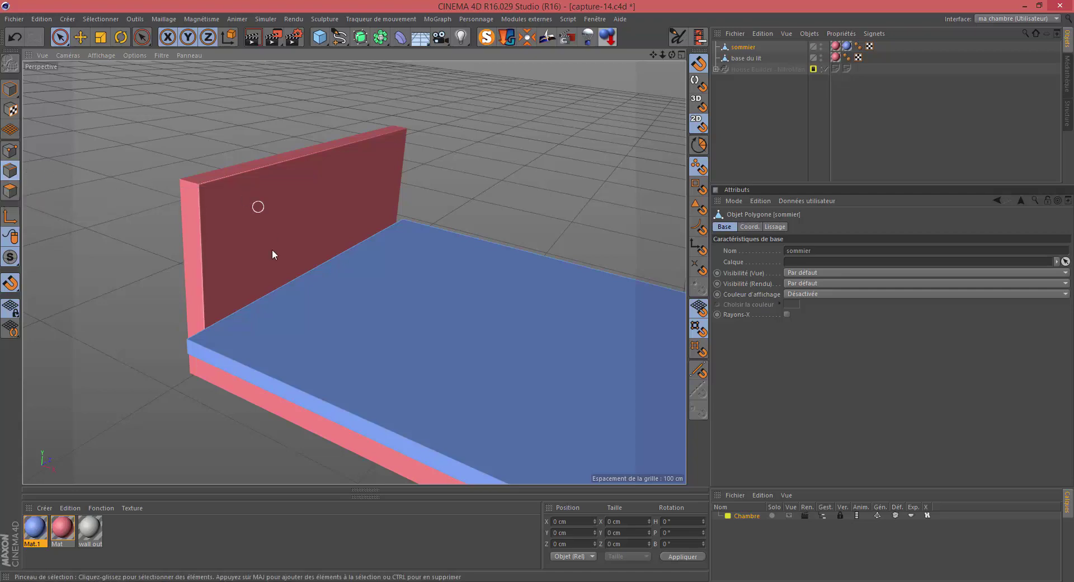
click(225, 354)
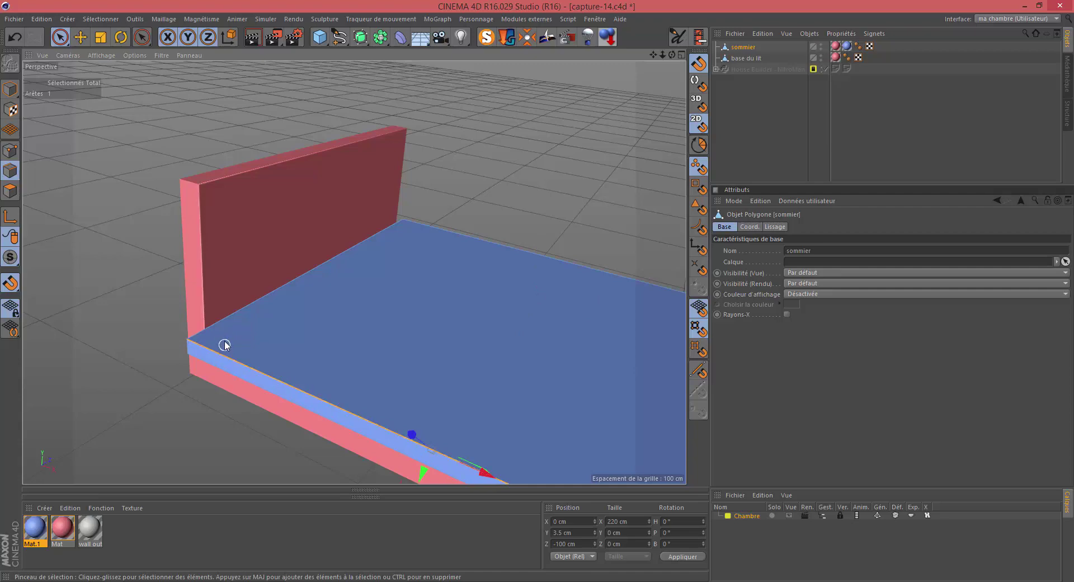
shift+click(220, 323)
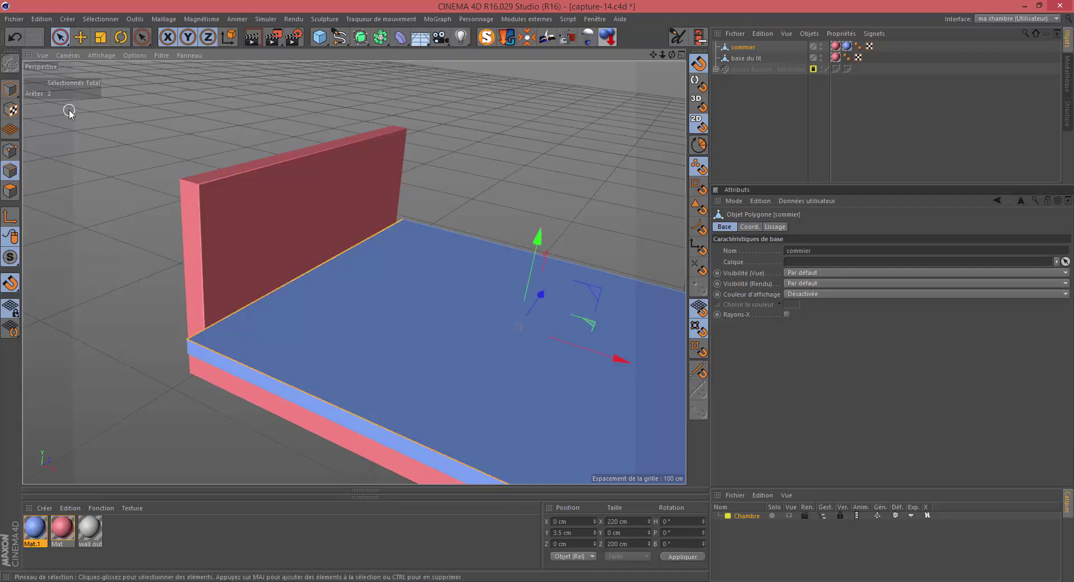
- Bevel the two selected sommier edges with a 0.7 cm offset, keeping 3 subdivisions
key(m)
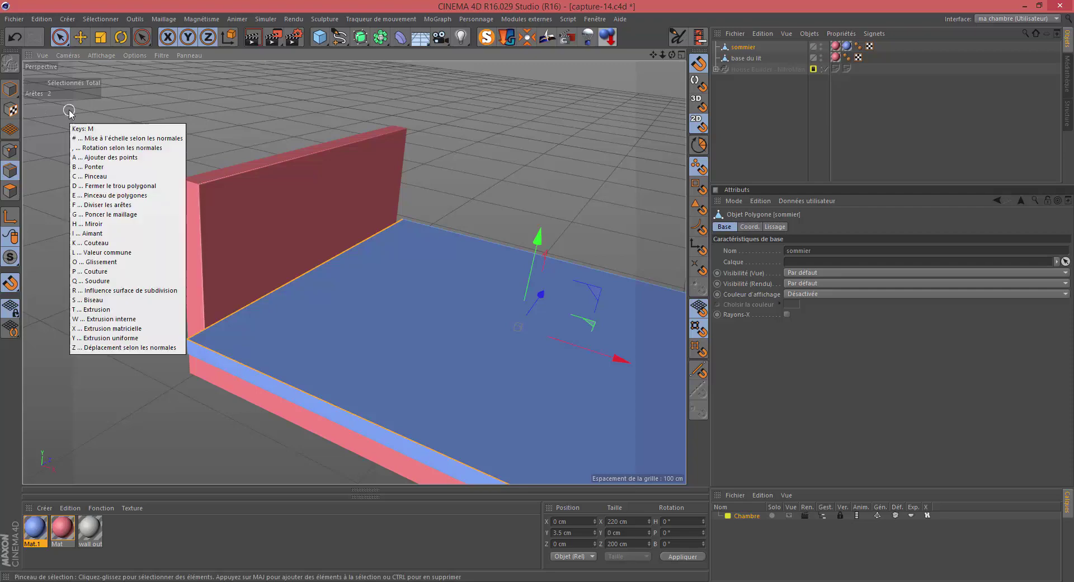
key(s)
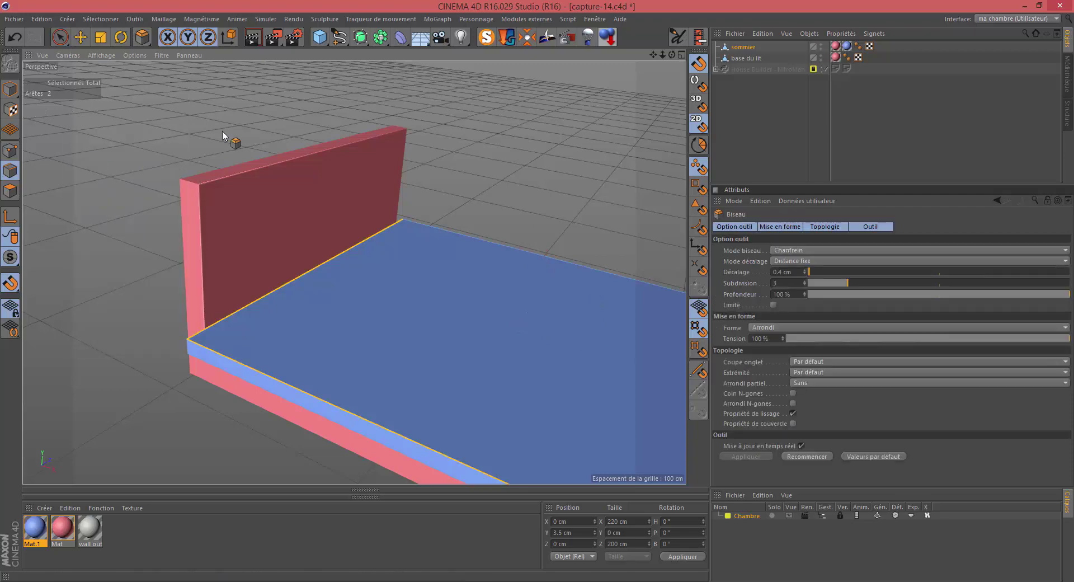
click(175, 114)
drag(175, 114, 196, 114)
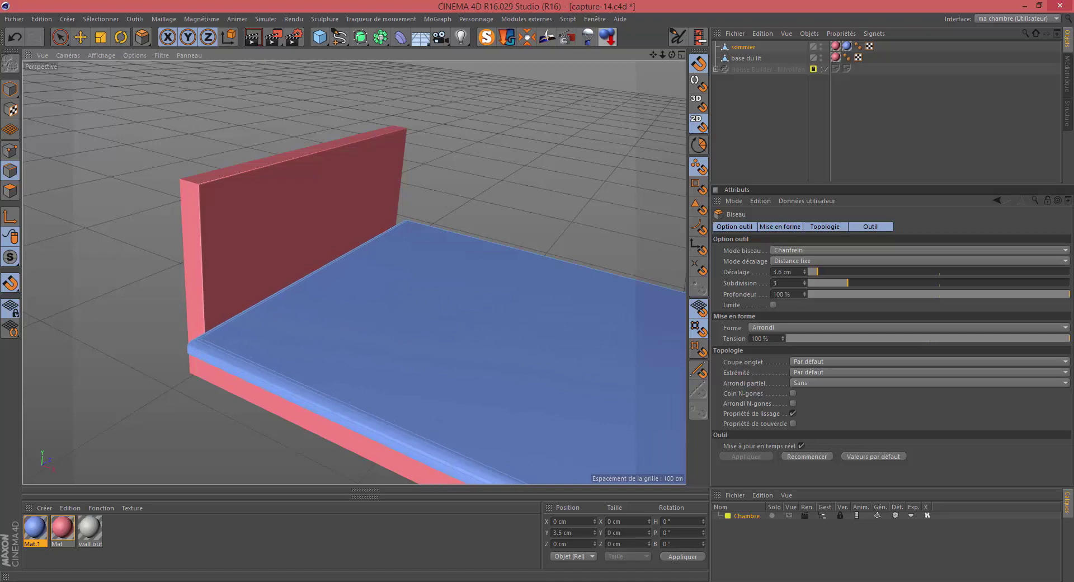
drag(196, 114, 209, 120)
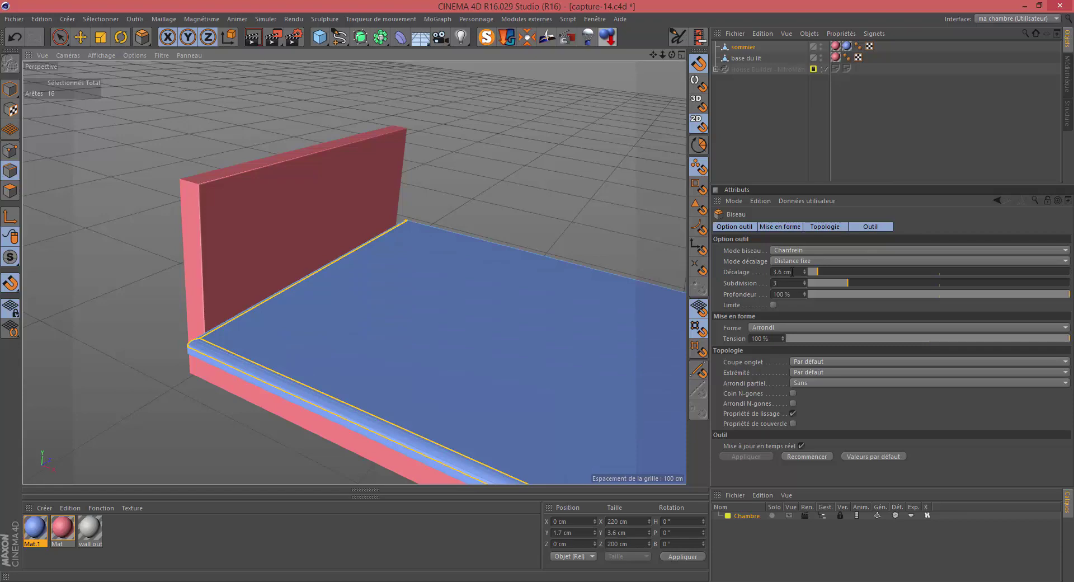
drag(792, 272, 747, 272)
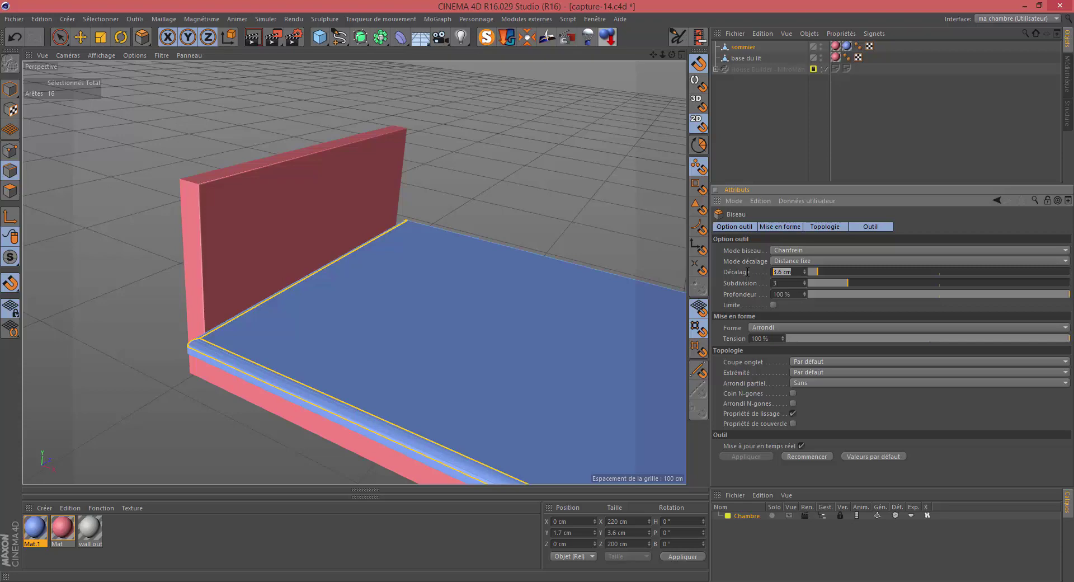
text(.7)
key(Return)
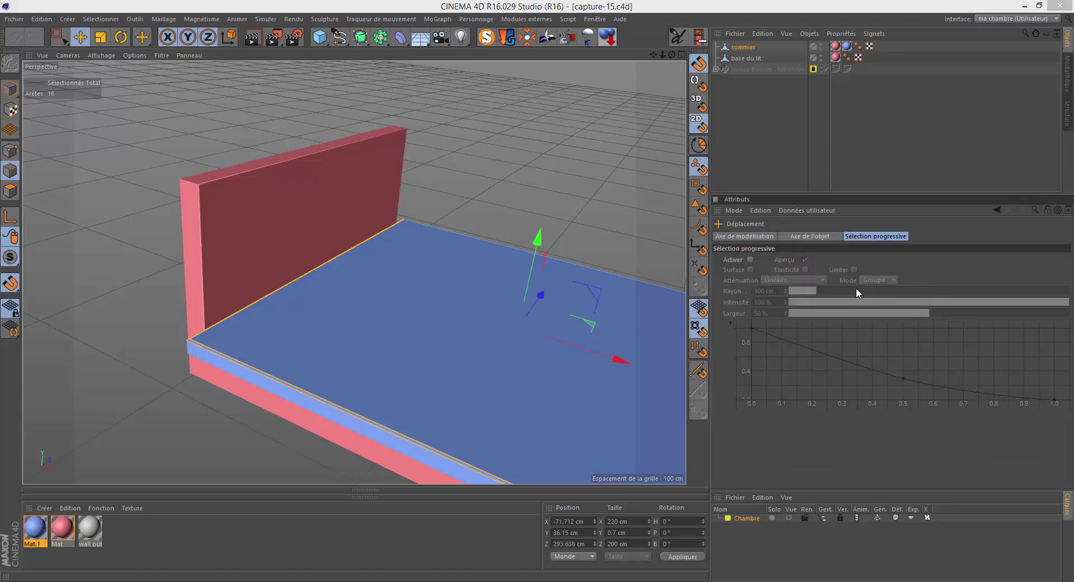
- Add a cube for the mattress and set its Y size to 15 cm and its Z size to 180 cm
click(319, 37)
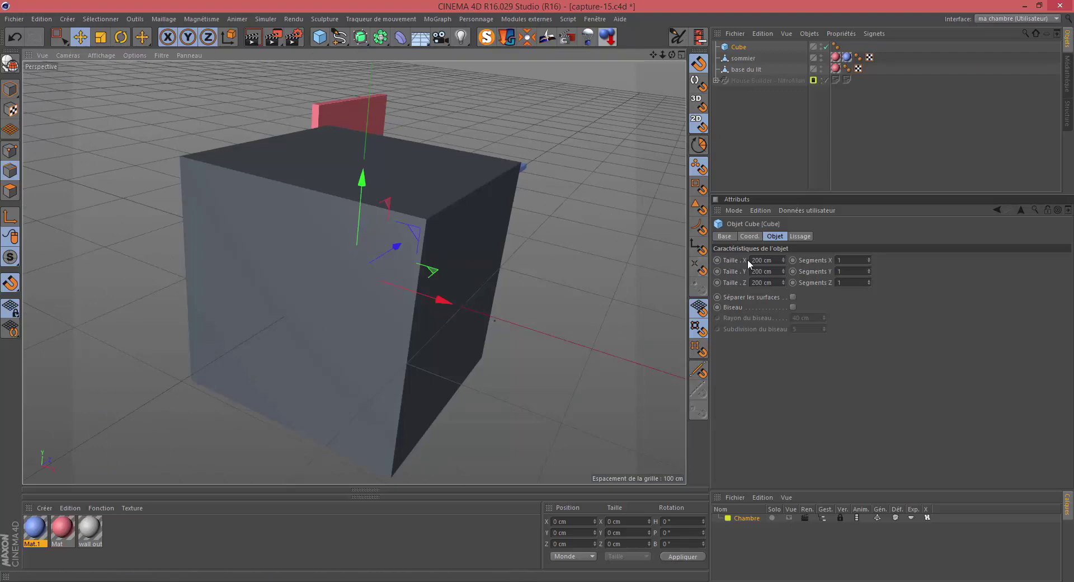
click(776, 261)
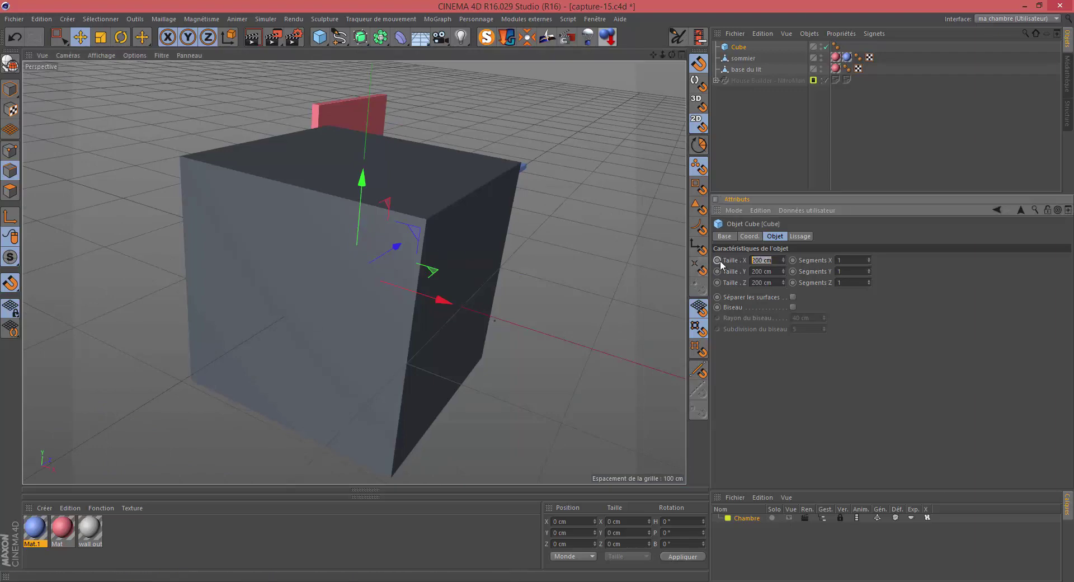
key(Tab)
text(15)
key(Tab)
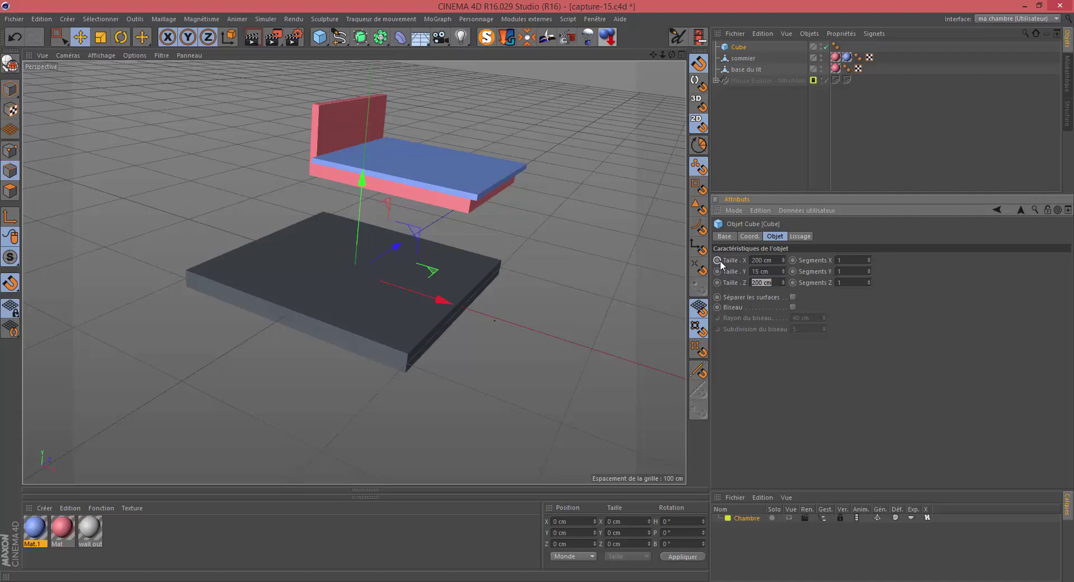
text(180)
key(Tab)
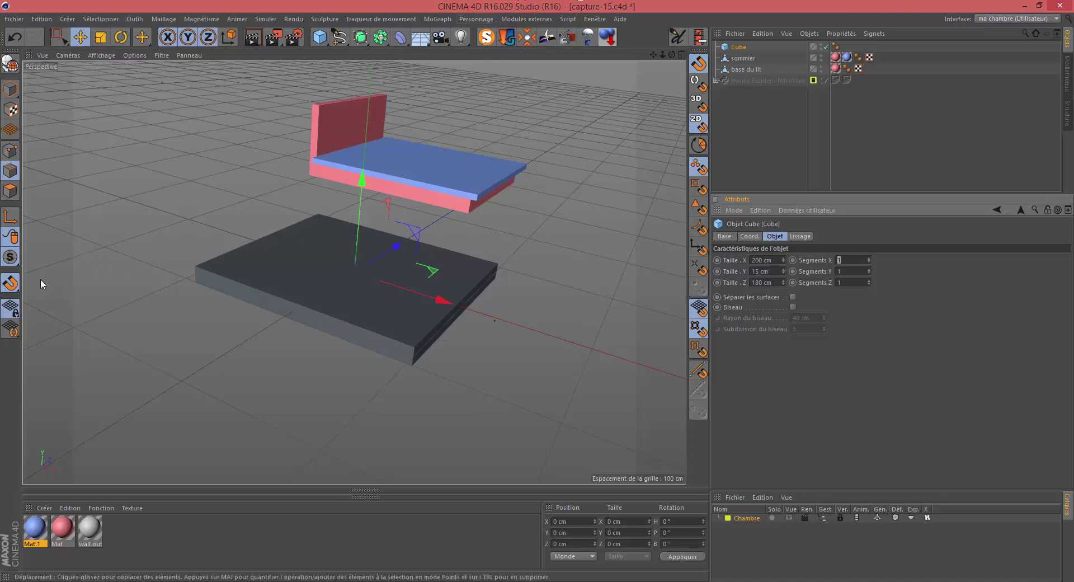
- Disable snapping and move the cube over the bed in the top view, to about X -77 cm and Z 293 cm
click(12, 285)
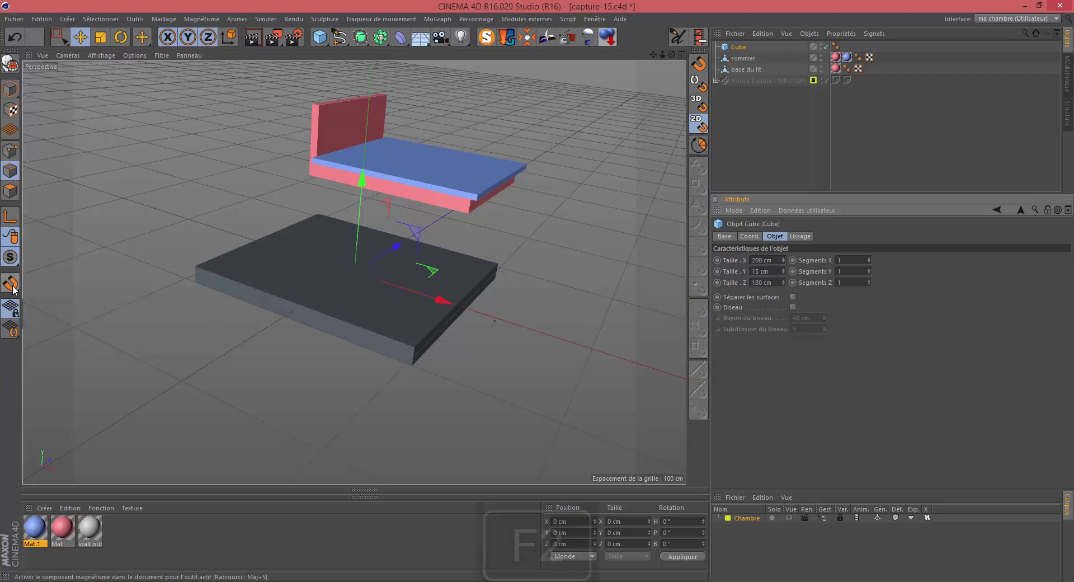
key(F2)
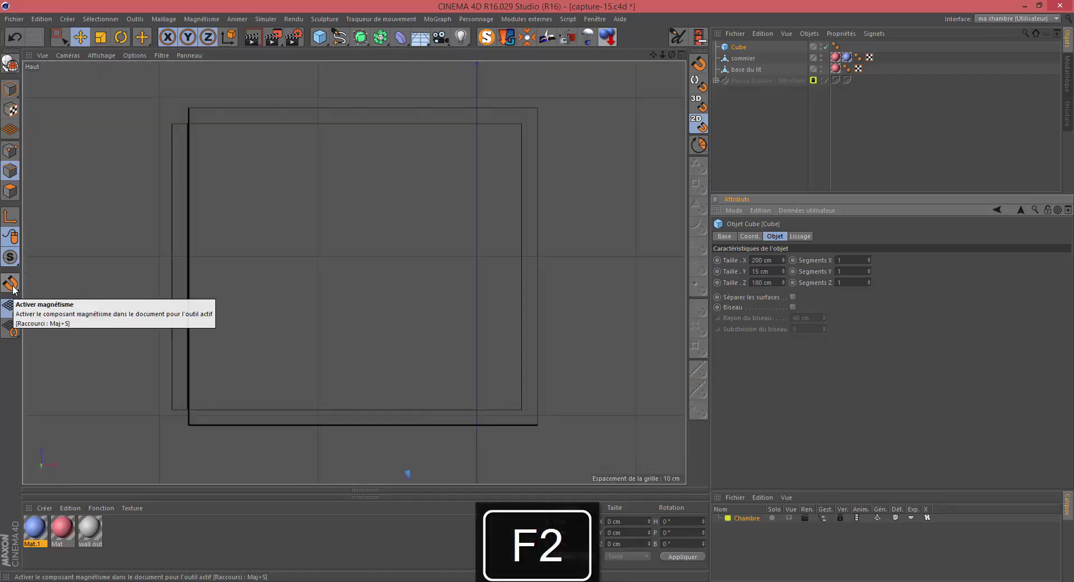
key(h)
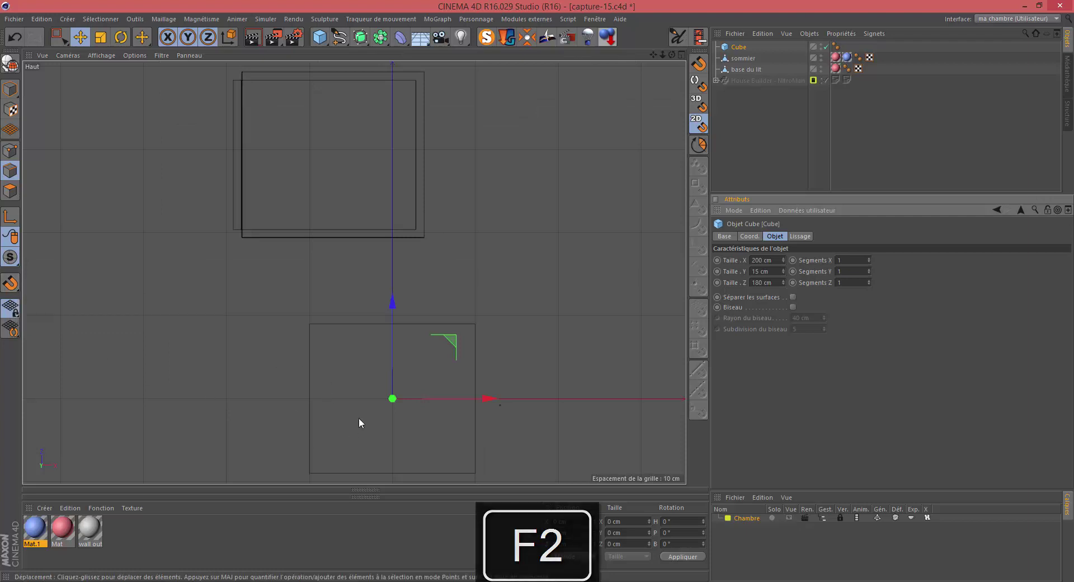
drag(455, 341, 391, 96)
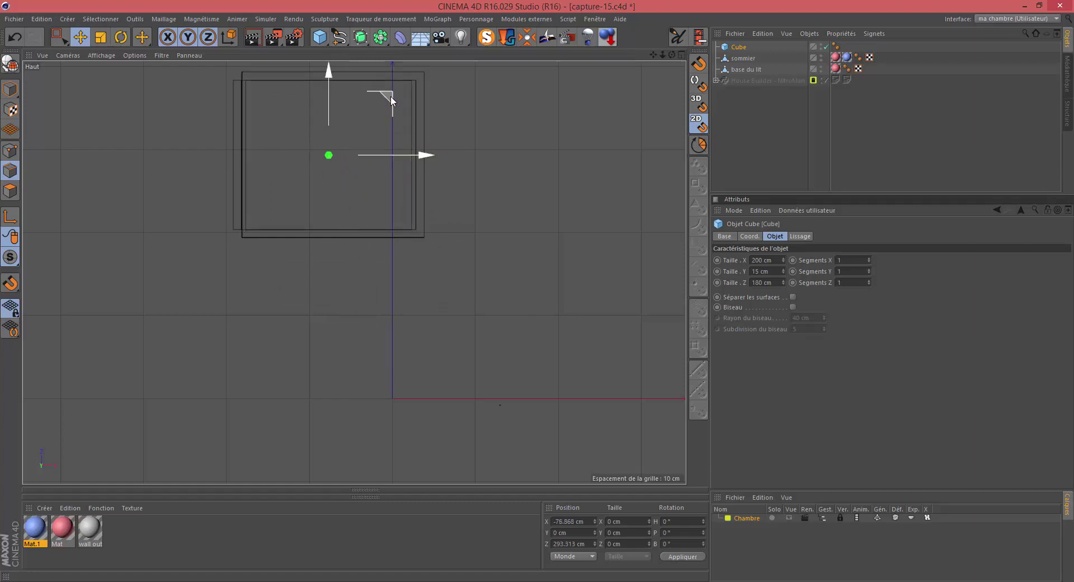
- Raise the cube above the sommier to about Y 55 cm and shift it away from the headboard to about X -66 cm
key(F1)
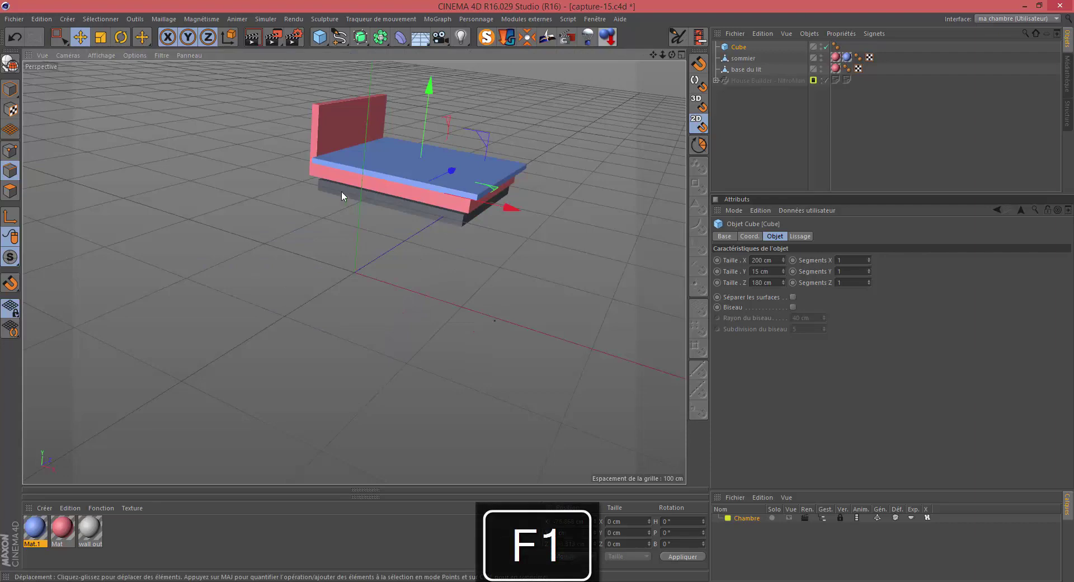
drag(429, 85, 432, 62)
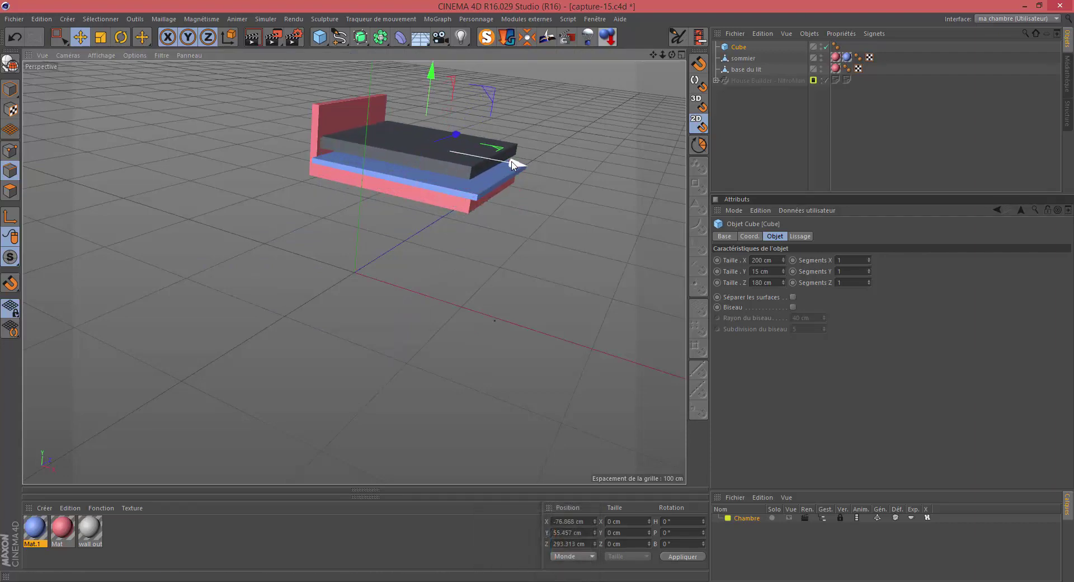
drag(515, 165, 521, 168)
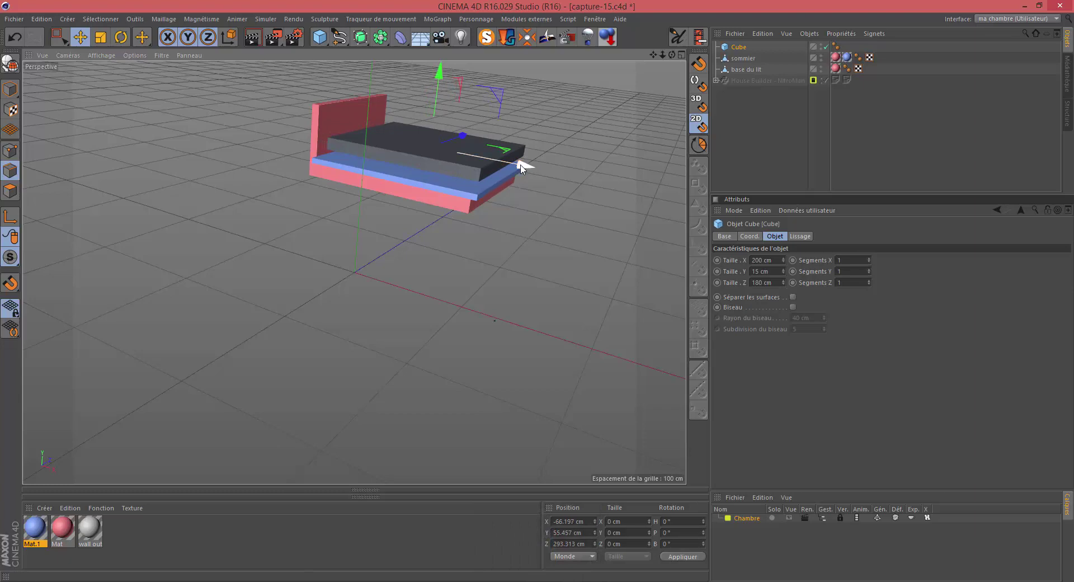
- Shade the top view with Gouraud shading and centre the cube lengthwise on the sommier, at about X -74 cm
key(F2)
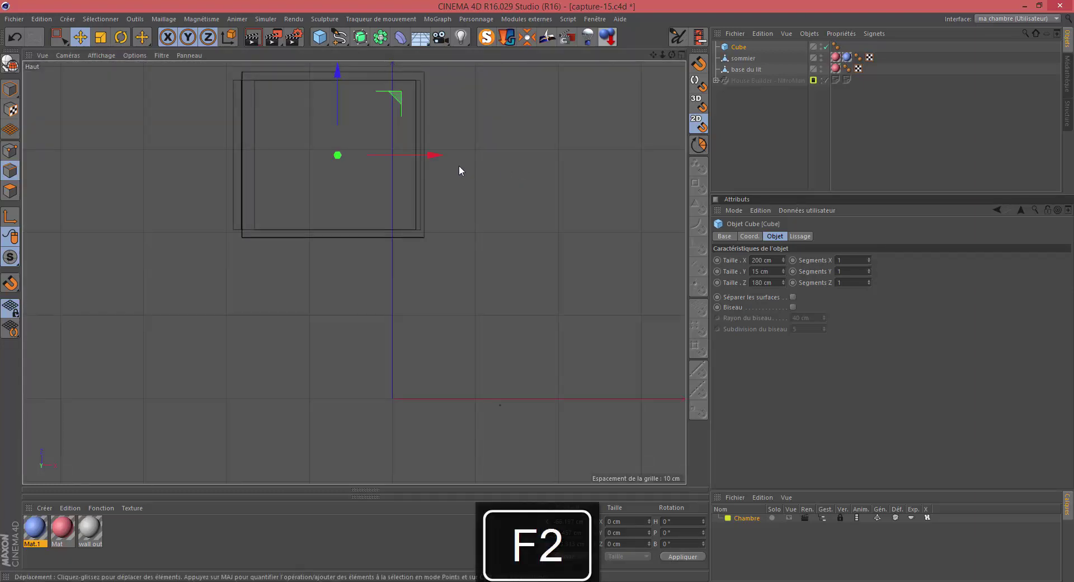
key(h)
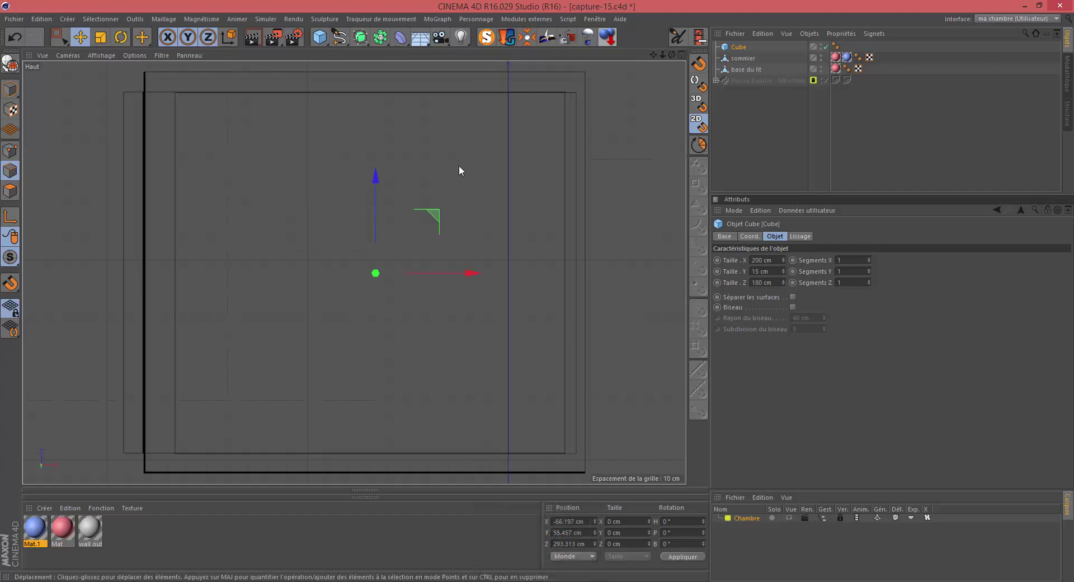
key(n)
key(a)
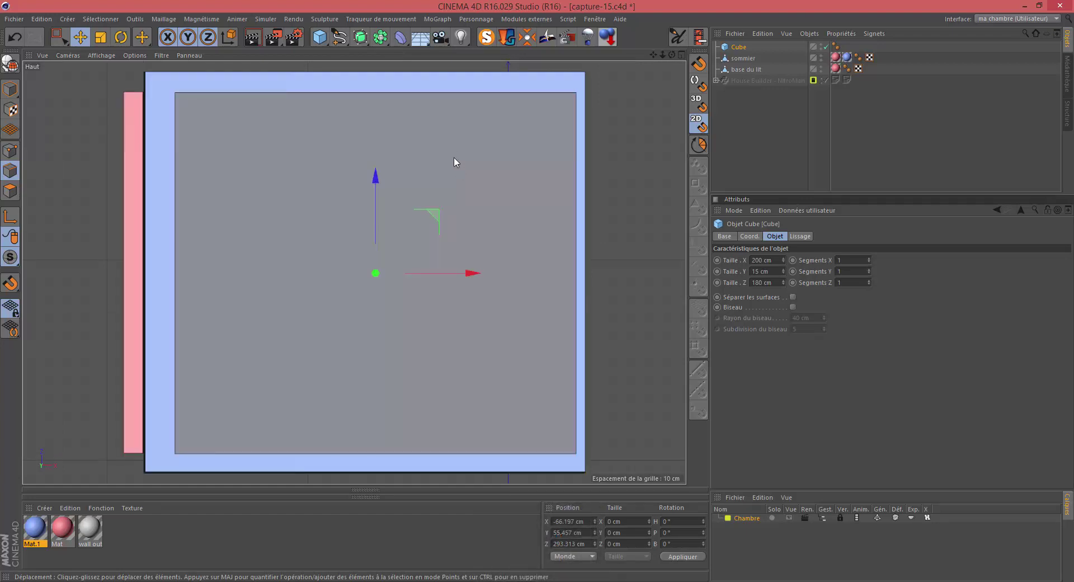
drag(471, 273, 456, 274)
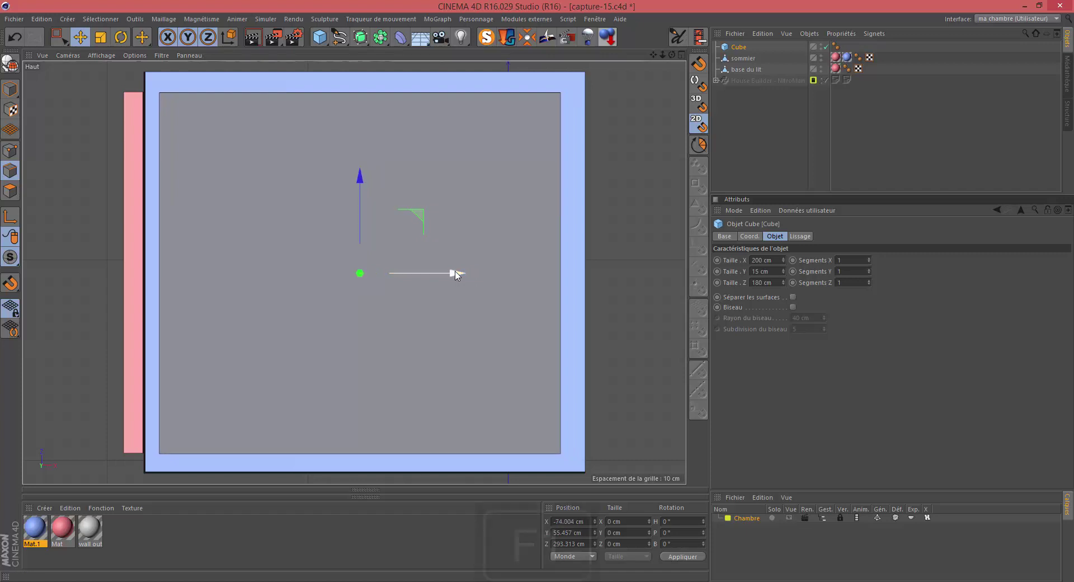
- Drop the cube onto the sommier in the perspective view with the Drop It! plugin, using the sommier as target
key(f)
key(F1)
click(586, 38)
click(740, 58)
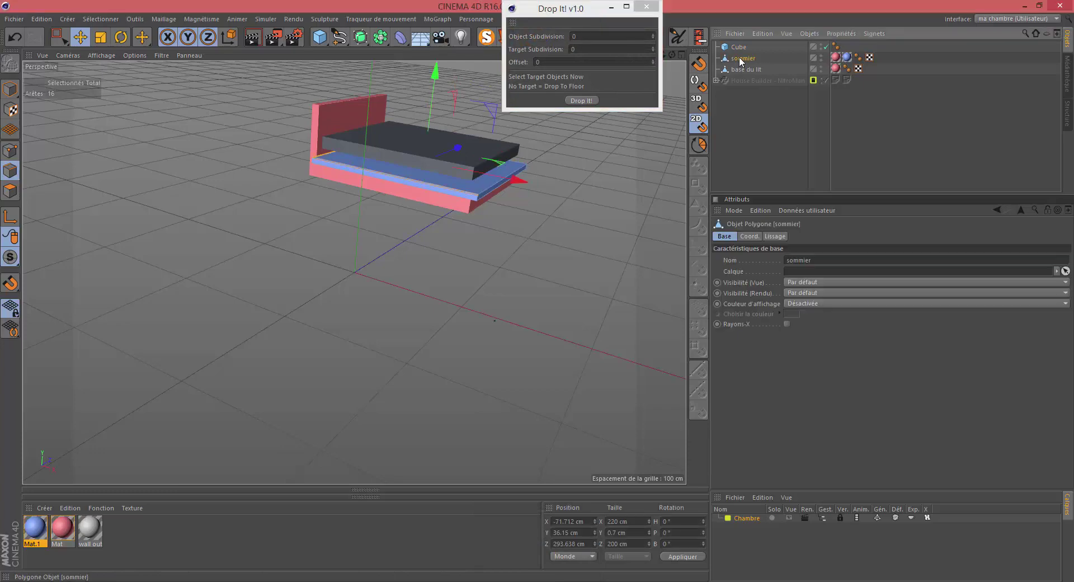
click(581, 101)
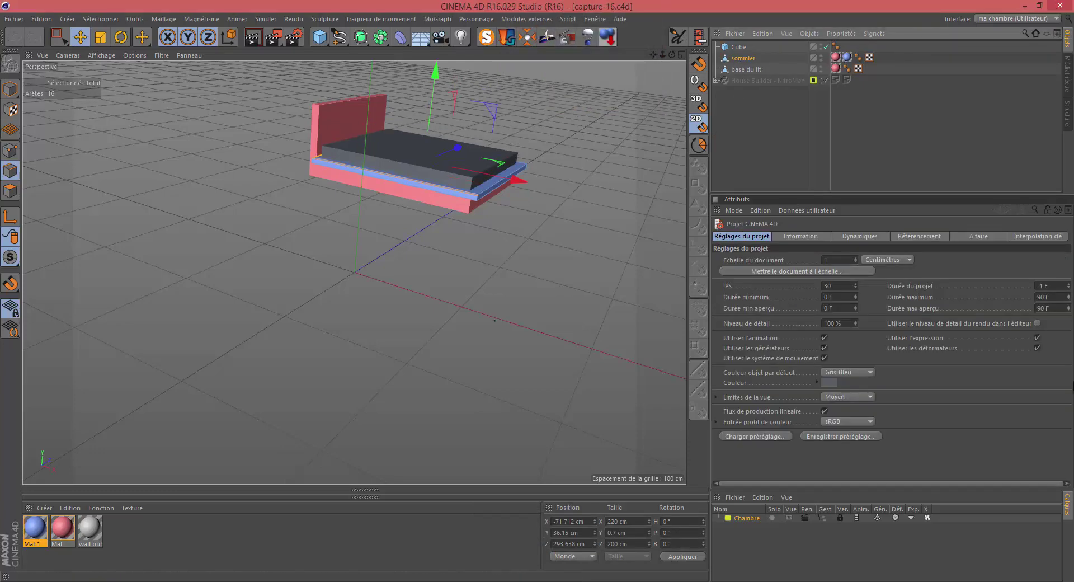
- Frame the bed in the view and rename the cube as matelas
key(o)
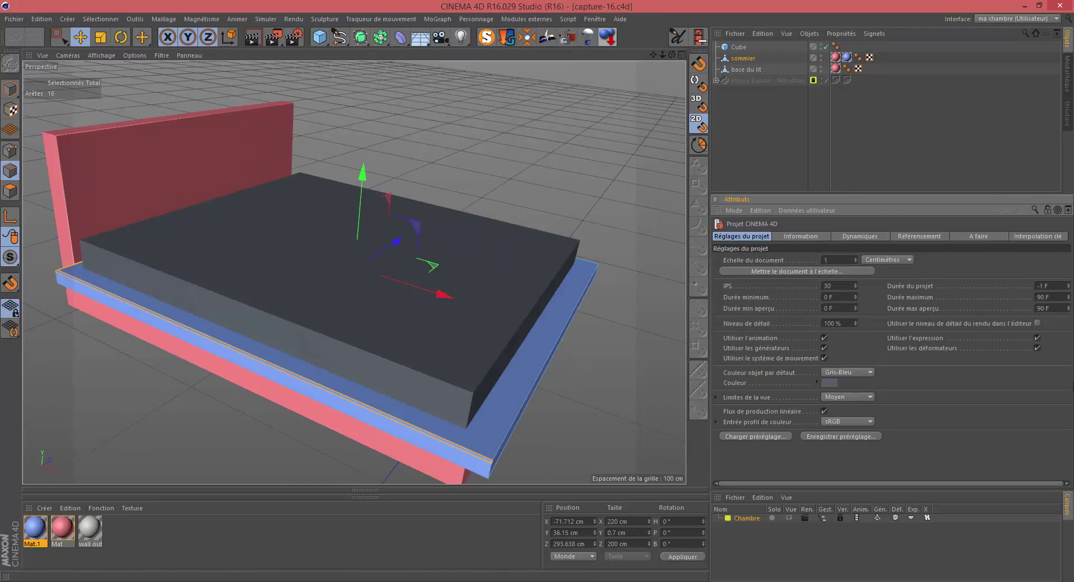
double_click(740, 48)
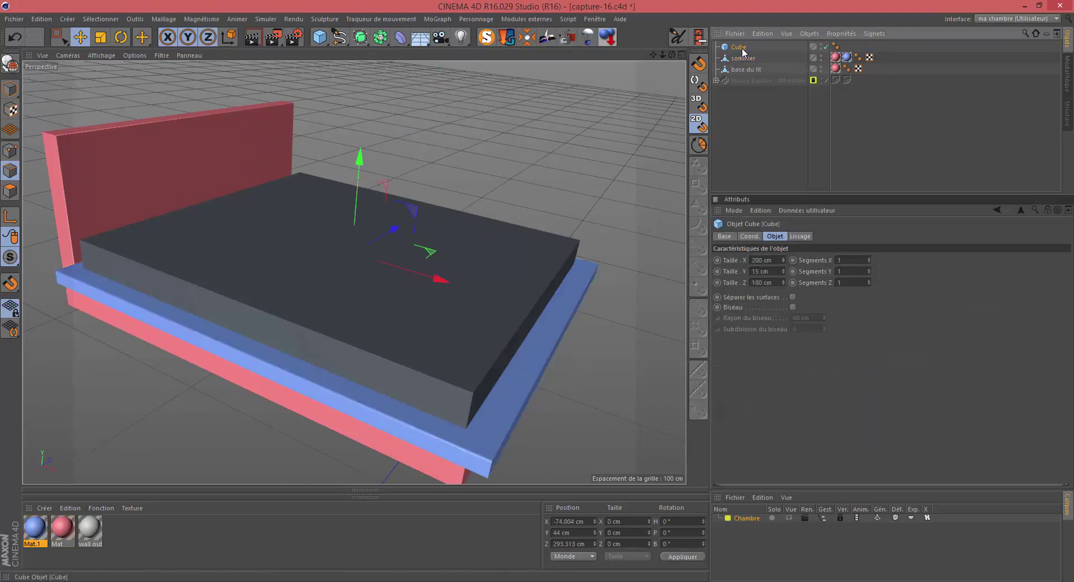
text(mate)
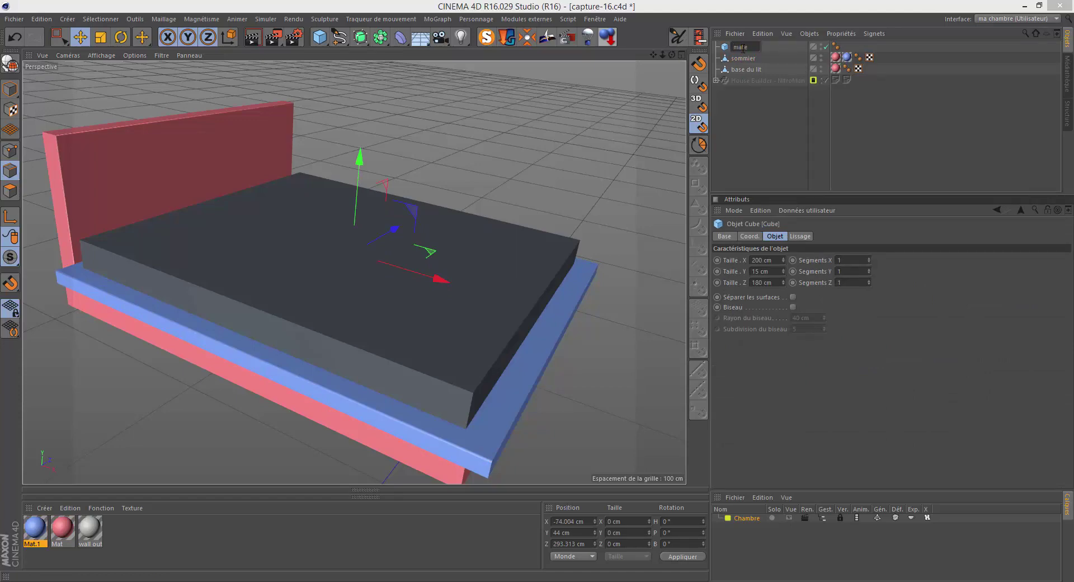
text(las)
key(Return)
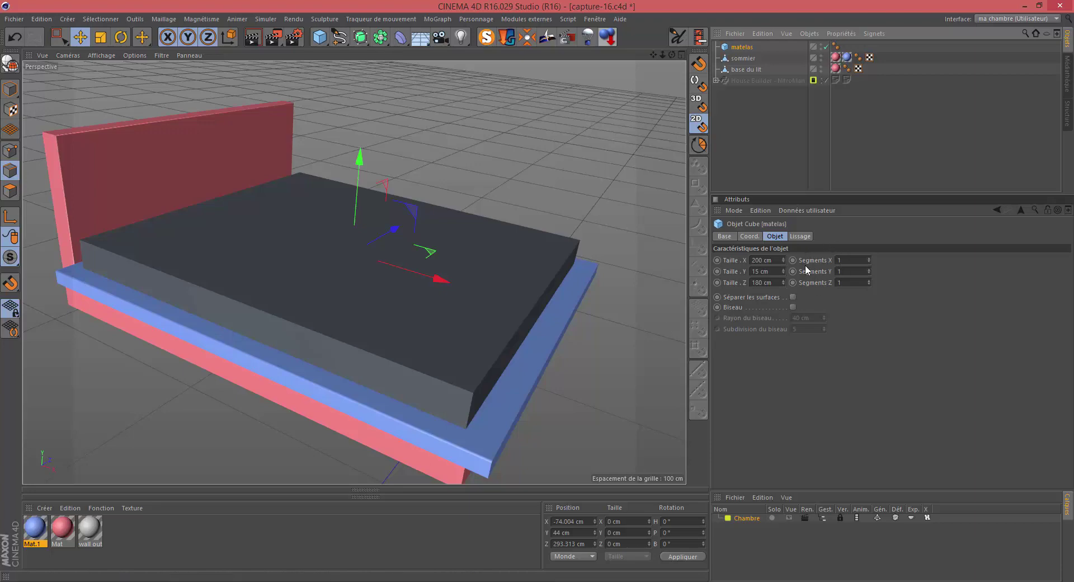
- Set the mattress to 15 segments in X and 10 in Z, and display the view in Gouraud shading with lines
click(847, 260)
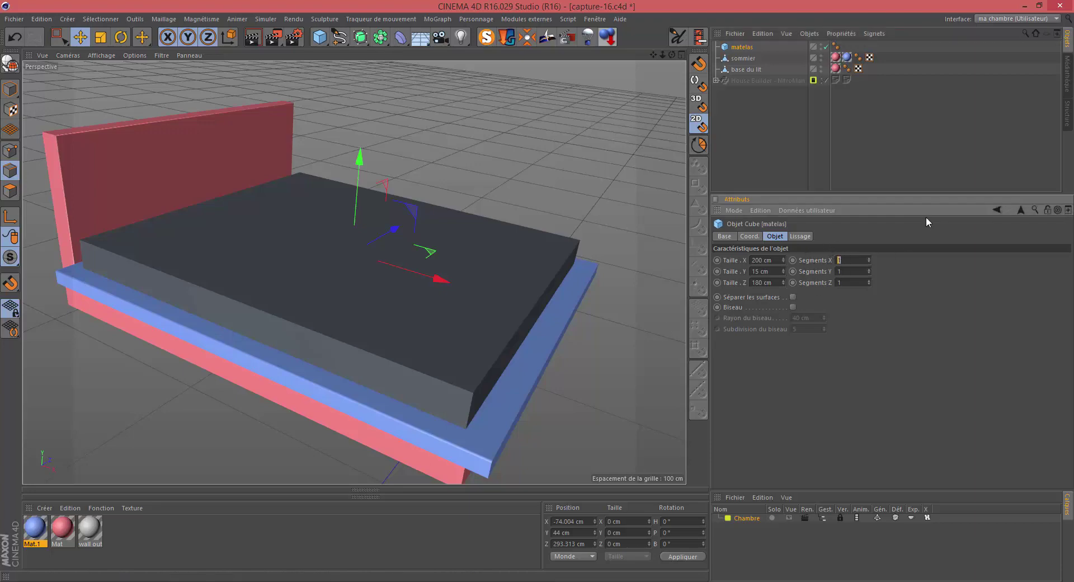
text(15)
key(Tab)
key(Tab)
text(10)
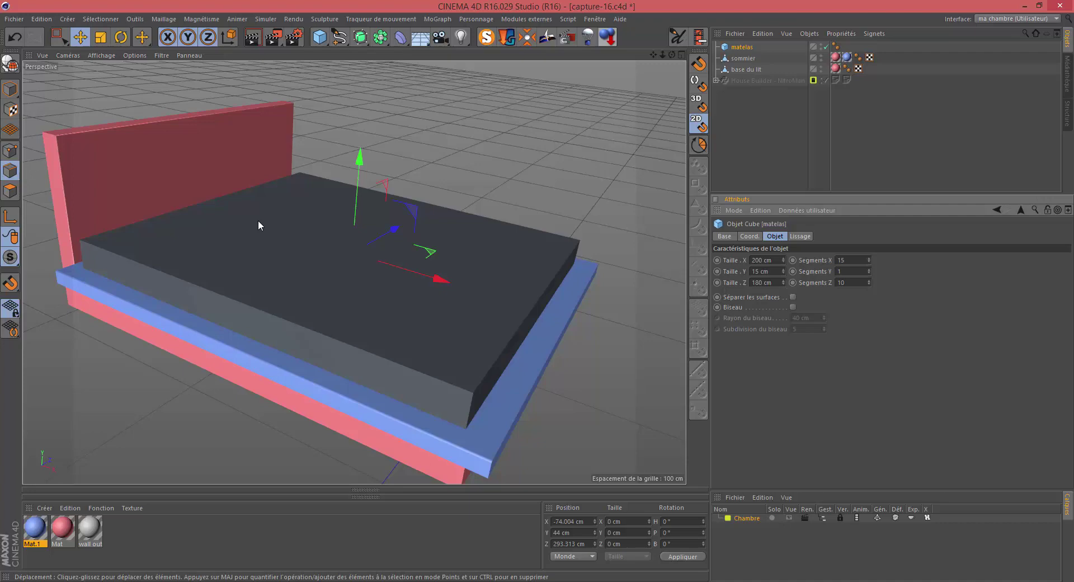
key(n)
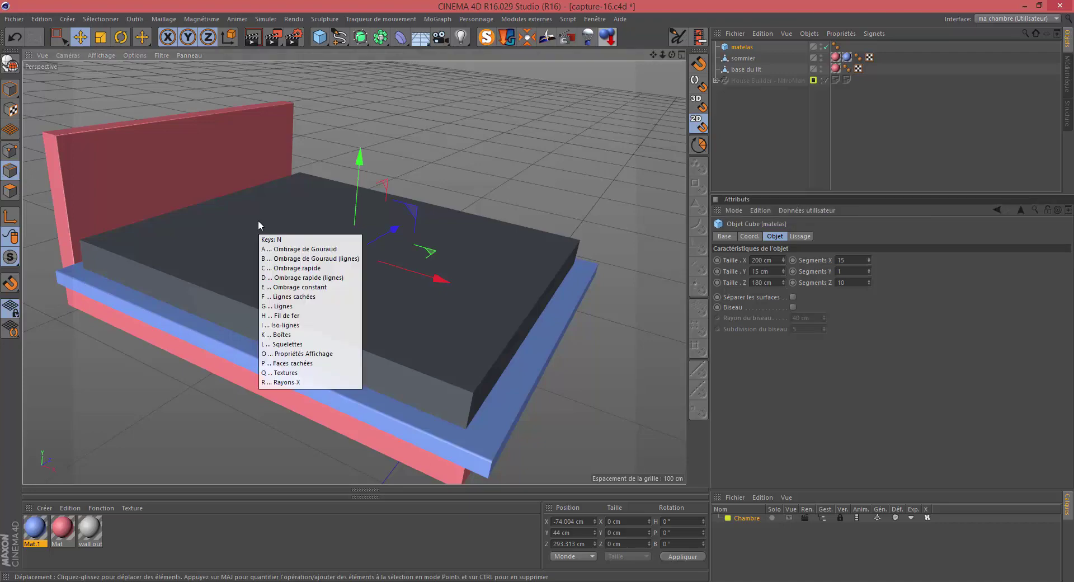
key(b)
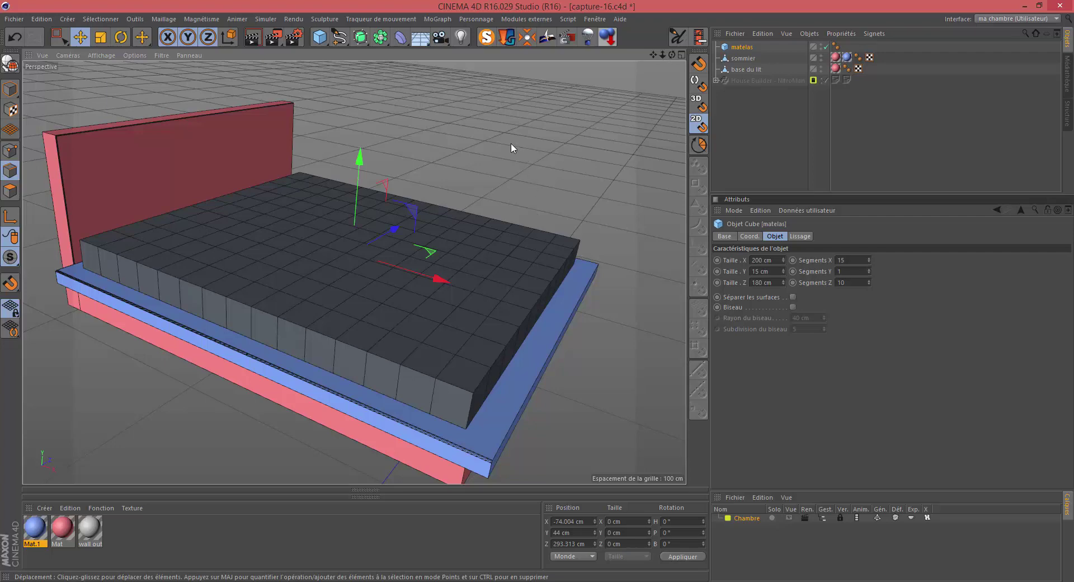
- Add a subdivision surface and make the mattress its child to round the mattress
click(360, 37)
drag(743, 59, 763, 47)
mouse_move(201, 258)
alt+mouse_down()
mouse_move(277, 255)
mouse_move(344, 233)
mouse_move(263, 254)
mouse_move(154, 232)
mouse_move(166, 226)
mouse_move(230, 252)
mouse_move(182, 259)
mouse_move(195, 259)
alt+mouse_up()
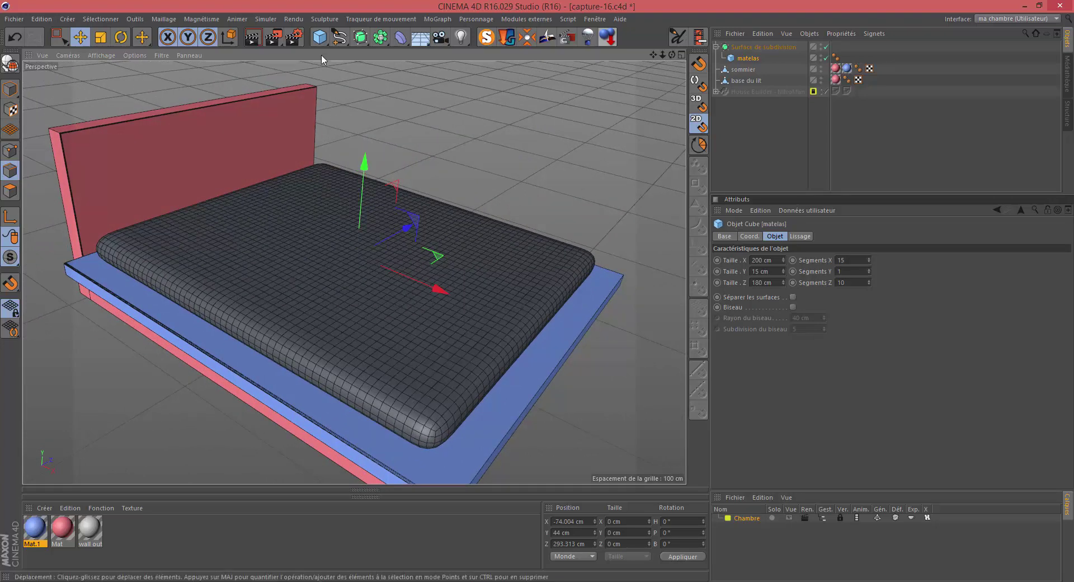
- Add a new cube for the pillow and isolate it from the rest of the scene with MagicSolo
click(322, 38)
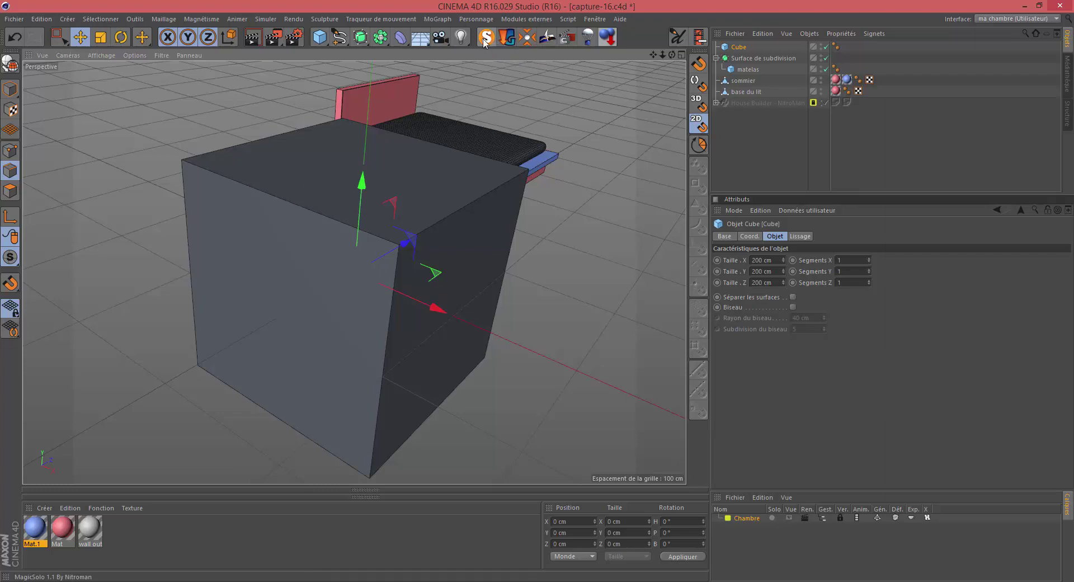
click(18, 264)
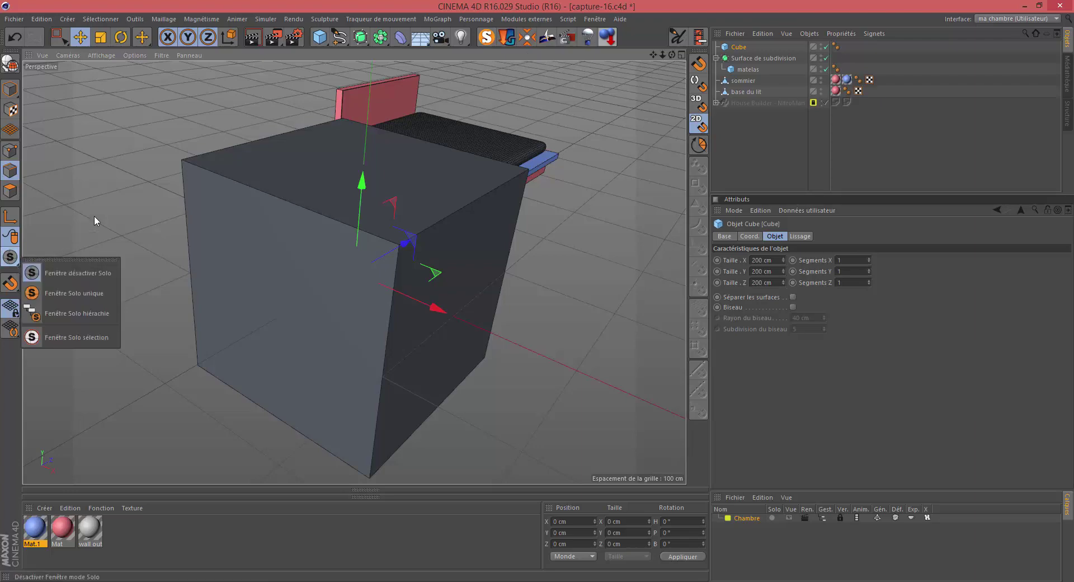
click(485, 37)
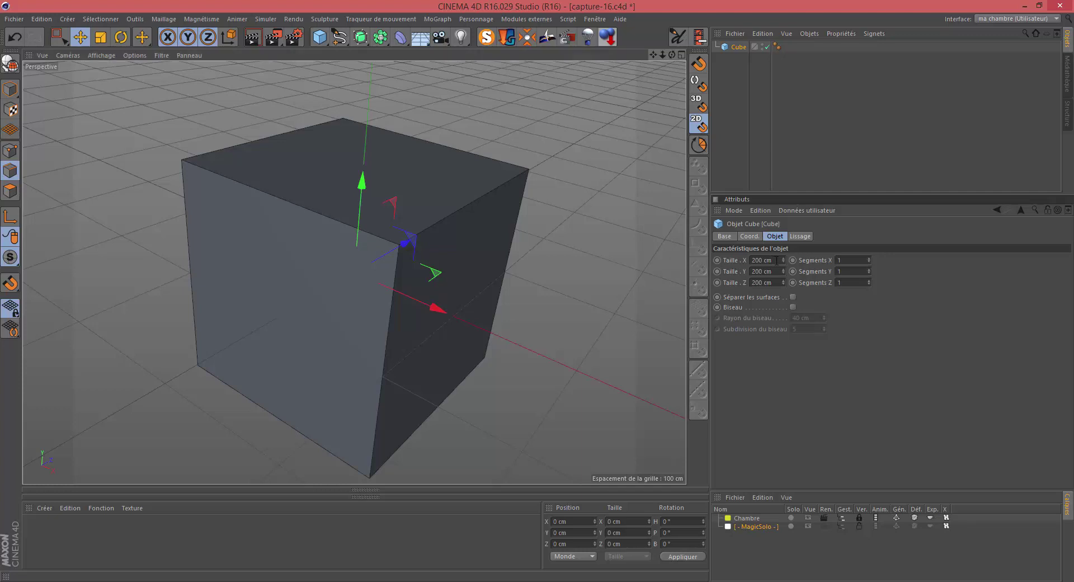
- Set the isolated cube's size to 40 cm in X, 15 cm in Y and 60 cm in Z
click(762, 260)
text(40)
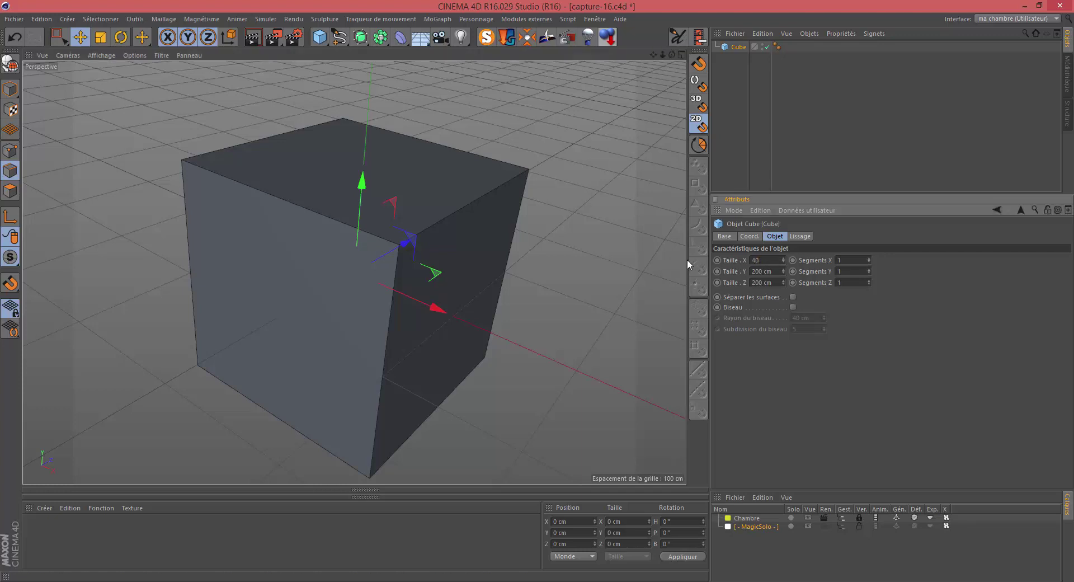
key(Tab)
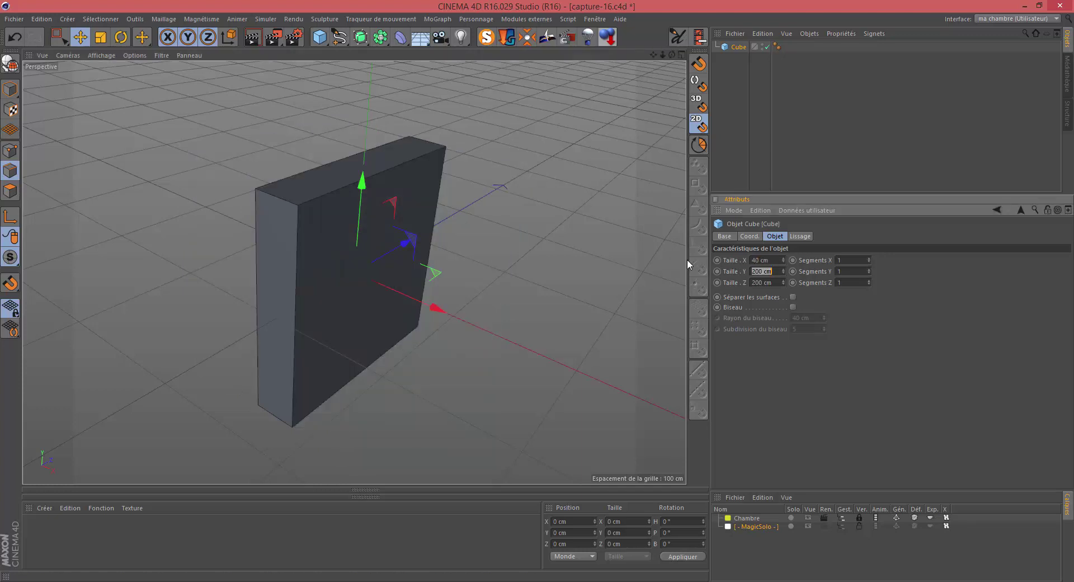
text(15)
key(Tab)
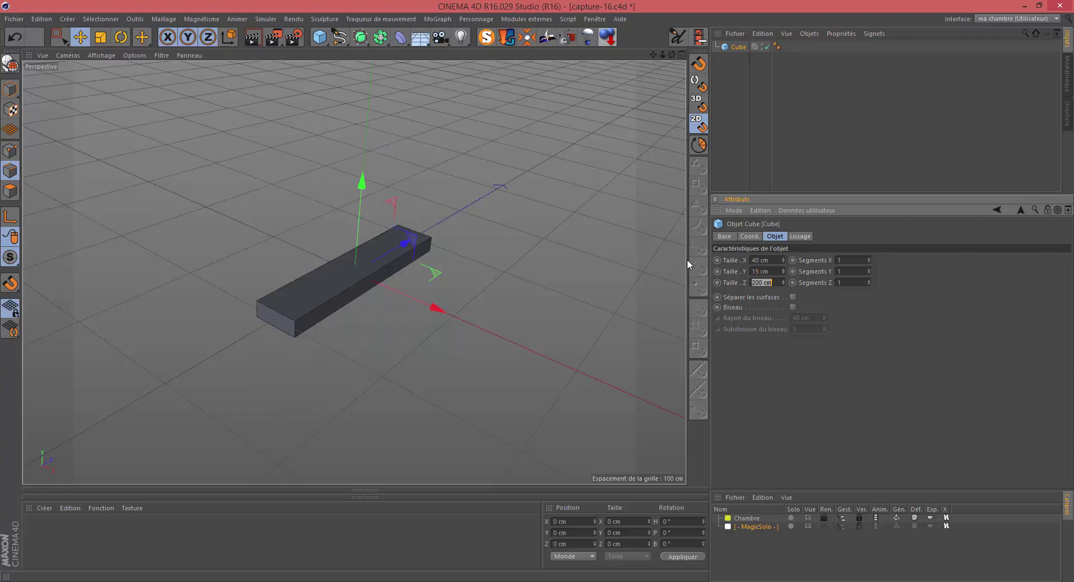
text(60)
key(Tab)
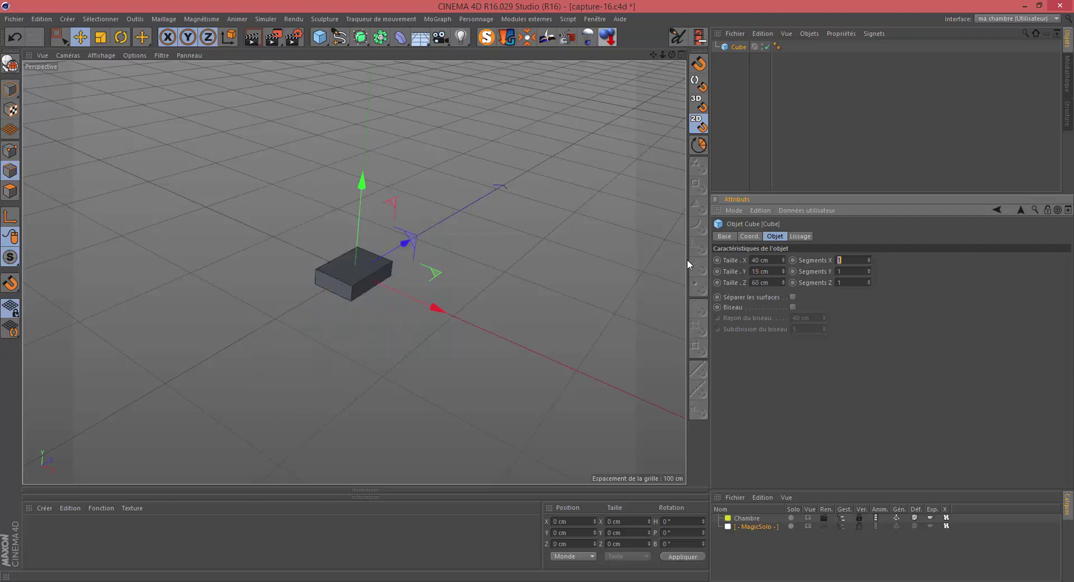
- Save an incremental version of the project and frame the isolated cube in the perspective view
key(ctrl+alt+s)
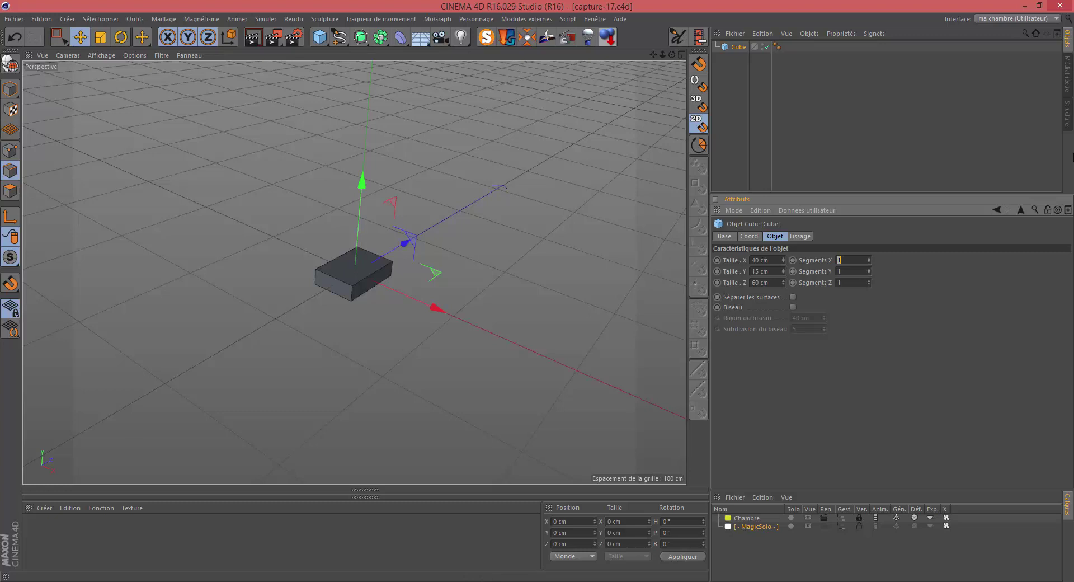
text(0)
click(743, 45)
key(o)
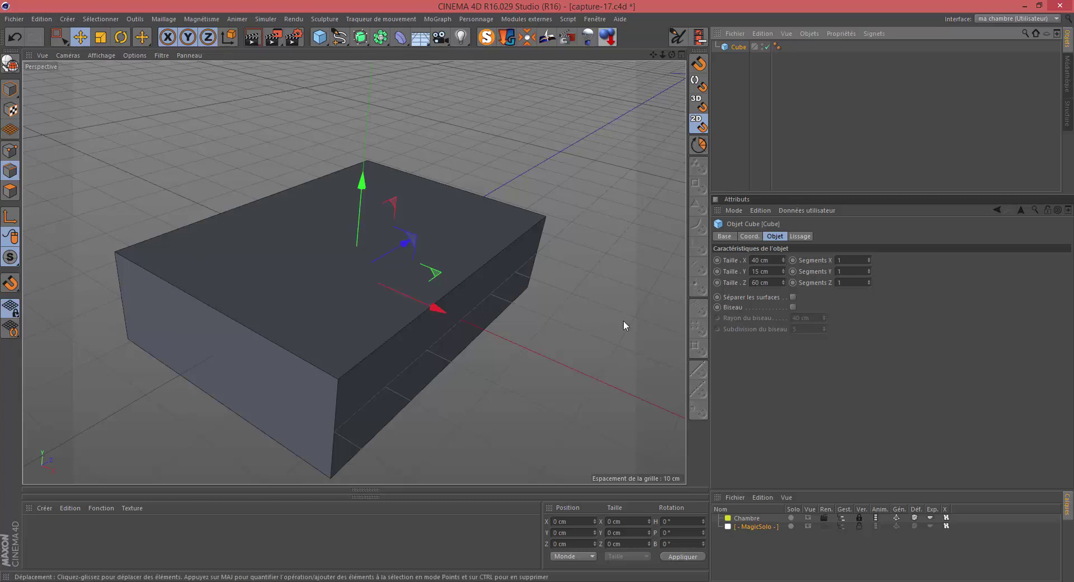
- Set the pillow cube's segments to 15 in X and 10 in Z
drag(849, 260, 803, 259)
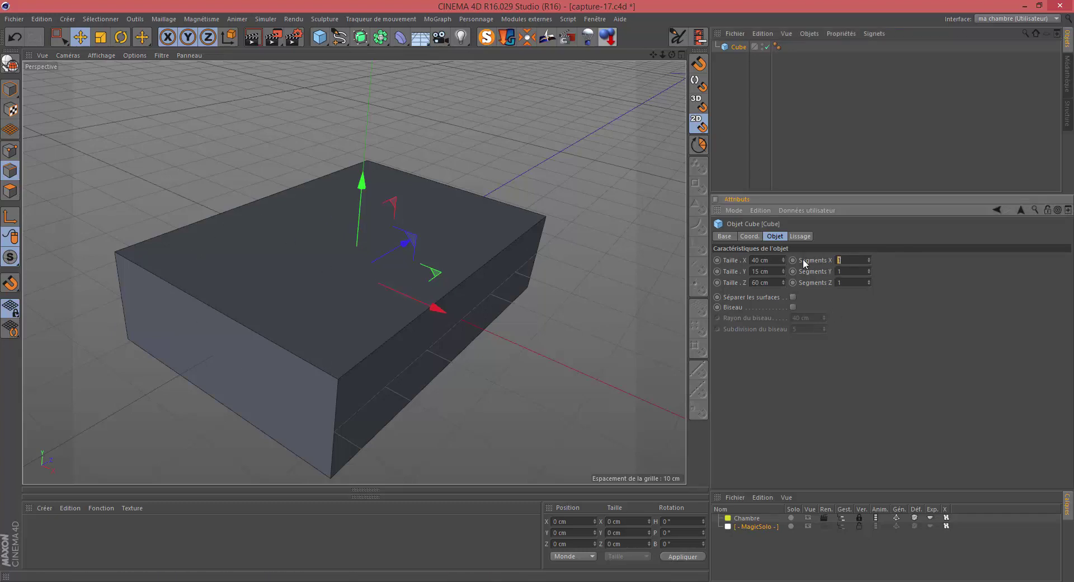
text(15)
key(Tab)
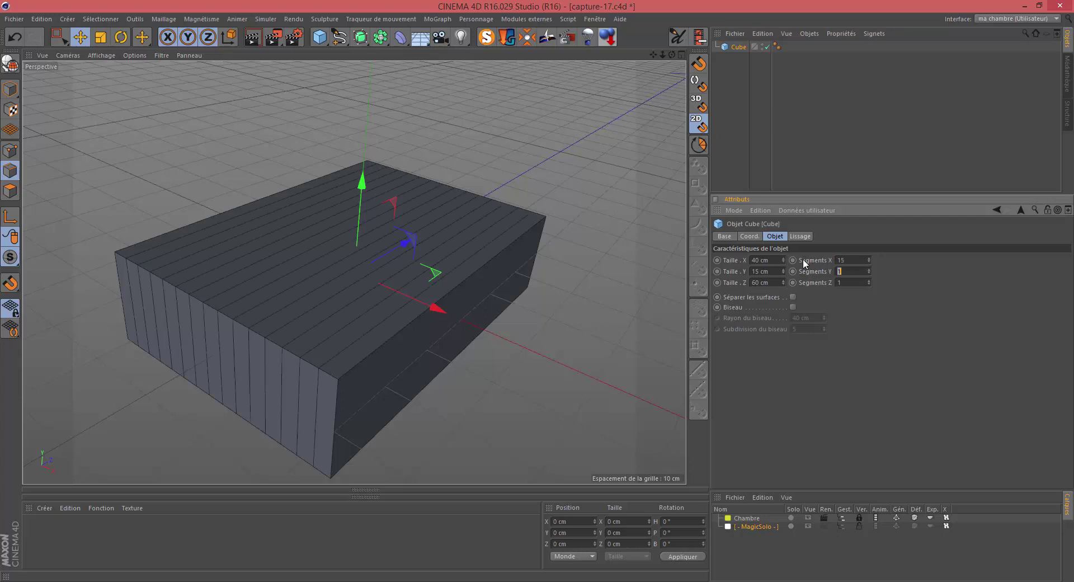
key(Tab)
text(10nb)
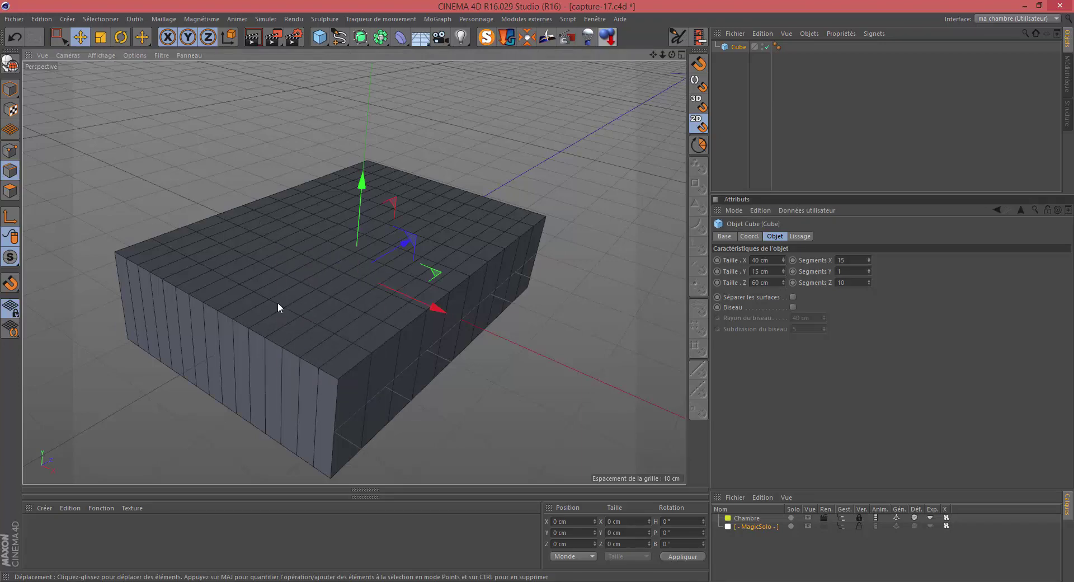
- Convert the pillow cube to an editable polygon object and assign it a Tissu (cloth) simulation tag
click(14, 67)
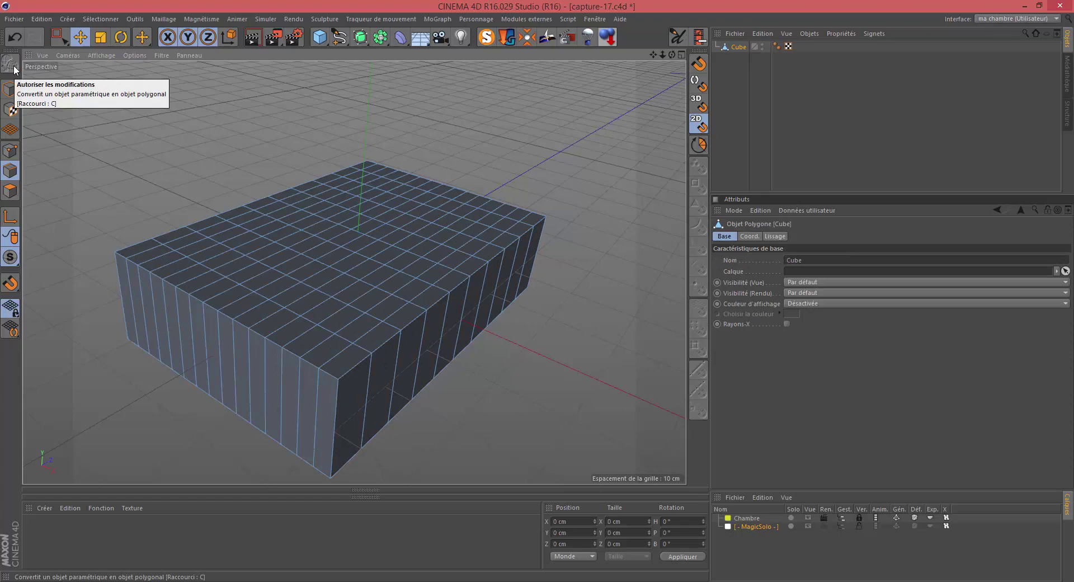
right_click(740, 47)
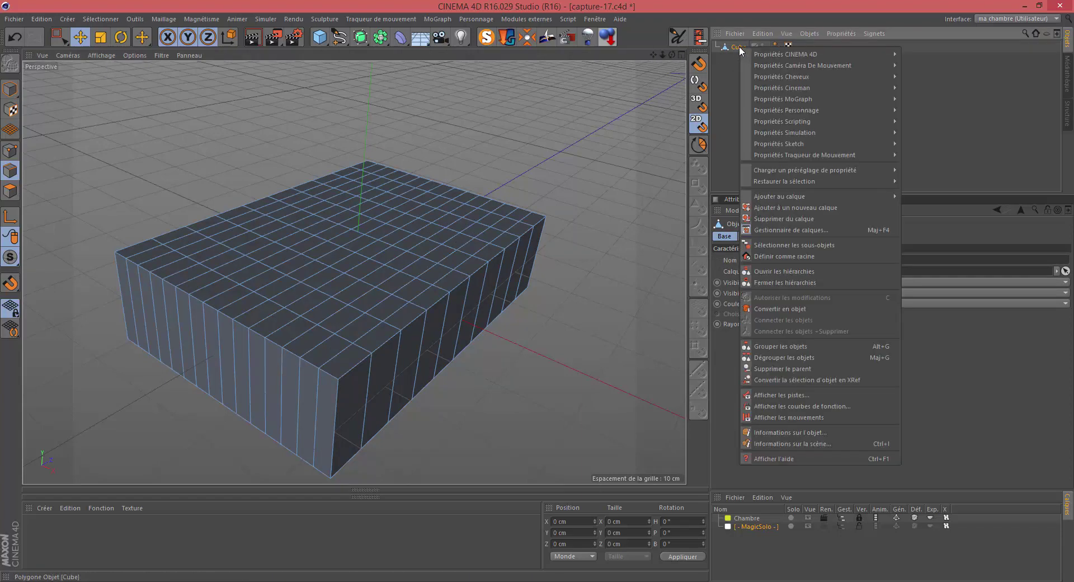
mouse_move(783, 133)
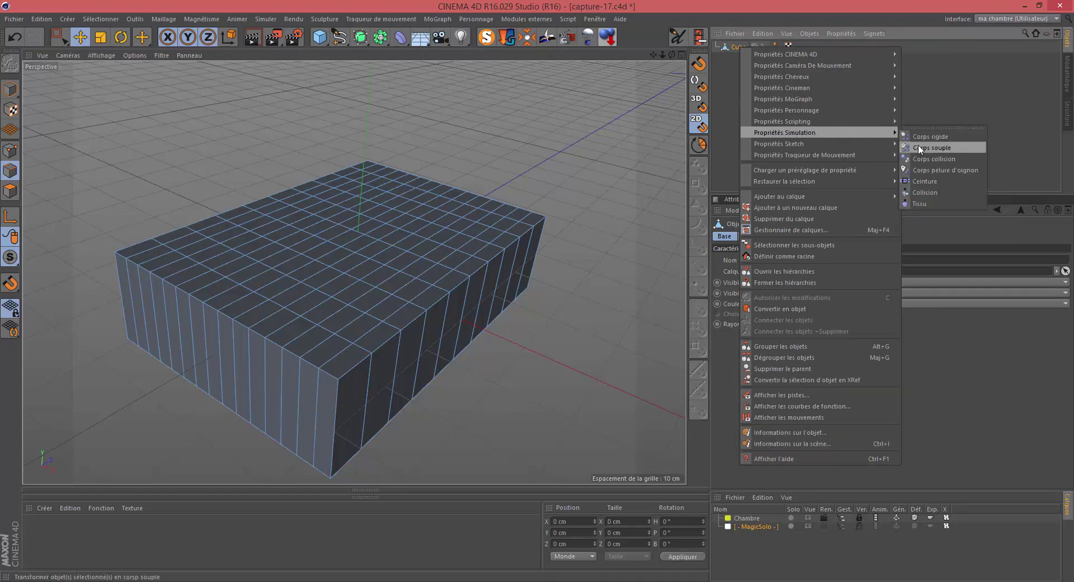
click(924, 203)
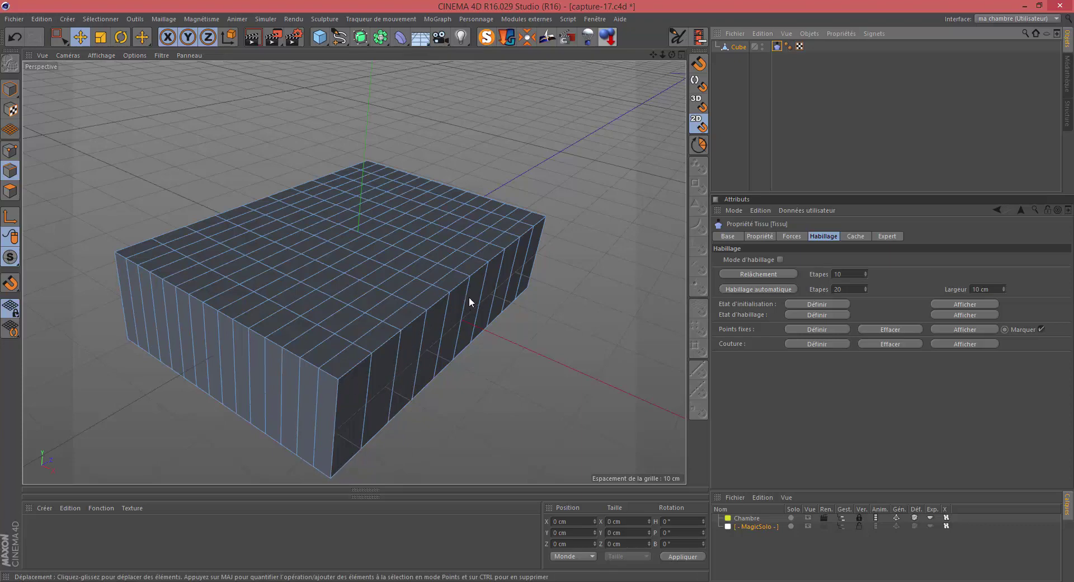
- Select the loop of side polygons running around the cube in polygon mode
click(13, 193)
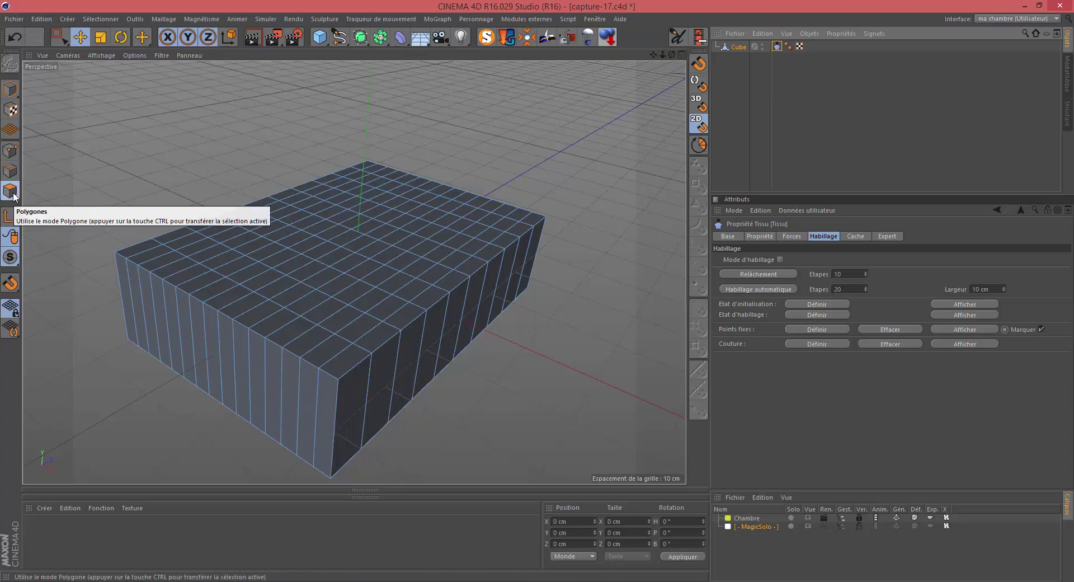
key(u)
key(l)
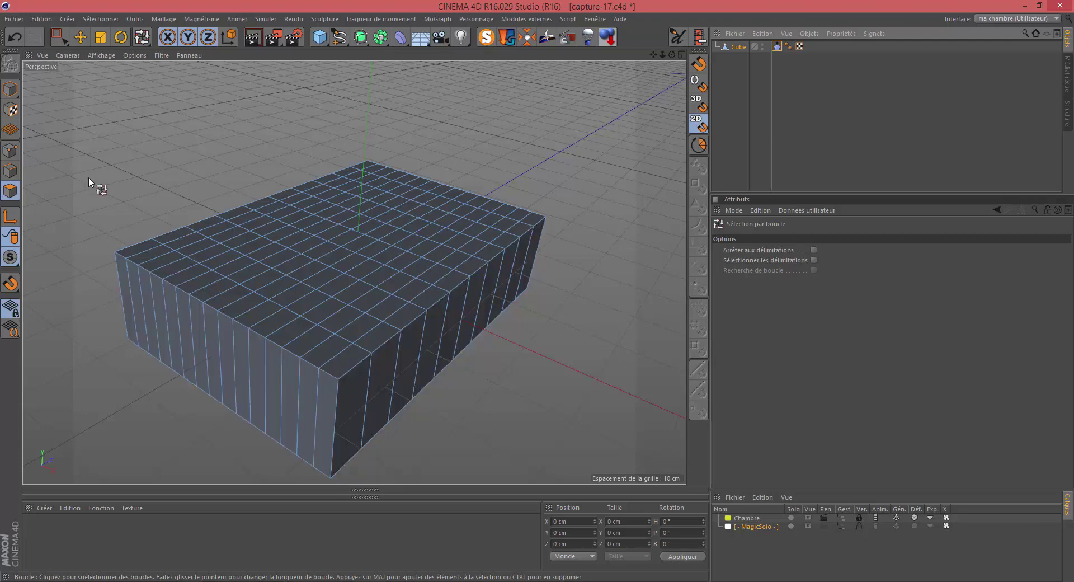
click(186, 329)
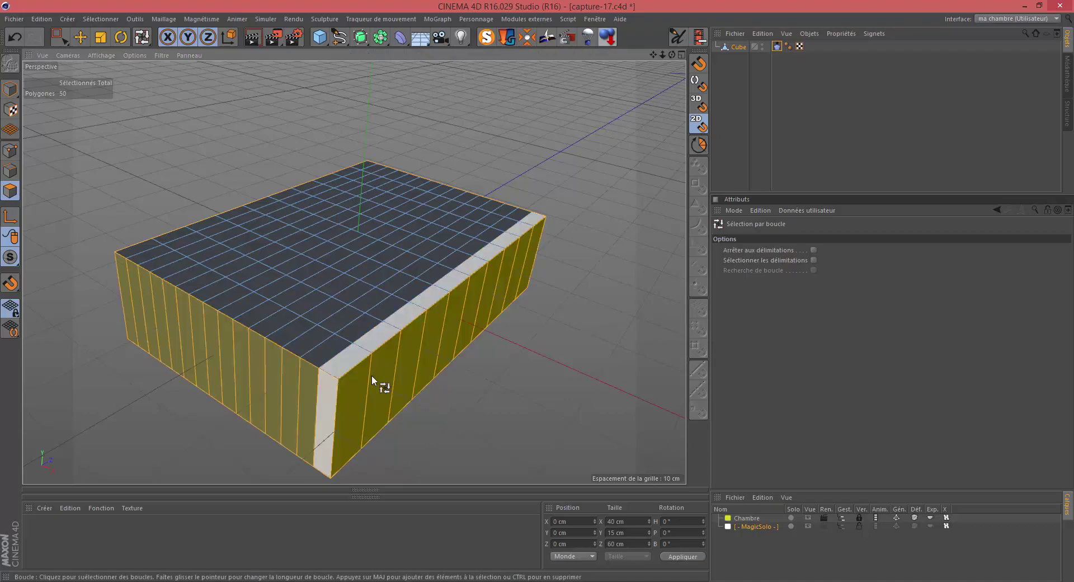
mouse_move(197, 310)
alt+mouse_down()
mouse_move(282, 315)
mouse_move(285, 337)
mouse_move(182, 432)
mouse_move(132, 316)
mouse_move(84, 305)
mouse_move(117, 358)
mouse_move(134, 280)
mouse_move(75, 269)
mouse_move(239, 293)
alt+mouse_up()
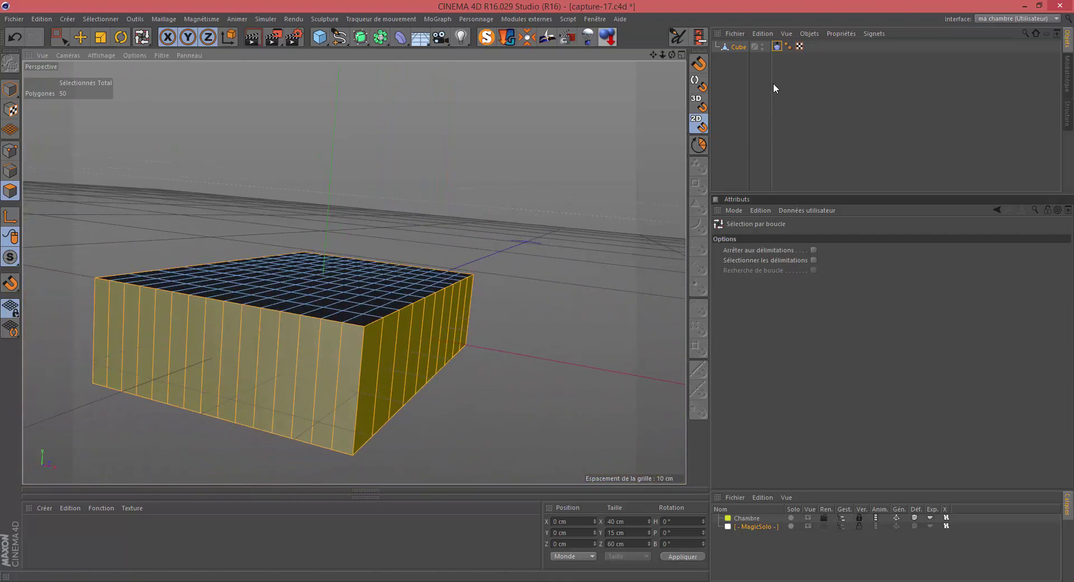
- Set the cloth tag's dressing width to 3 cm, define the selected side polygons as the seam and run the automatic dressing
click(777, 47)
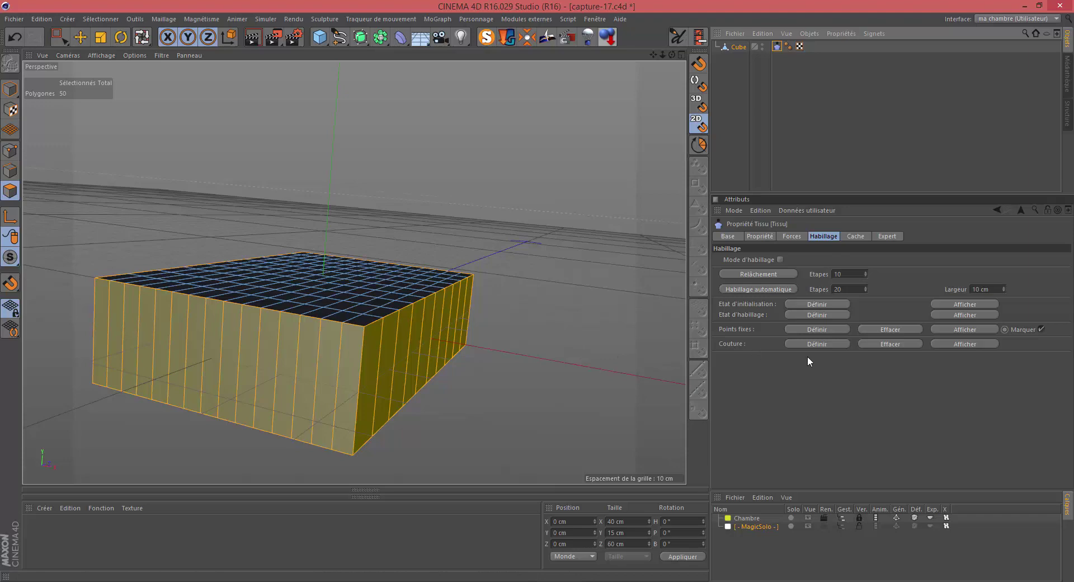
click(993, 289)
text(3)
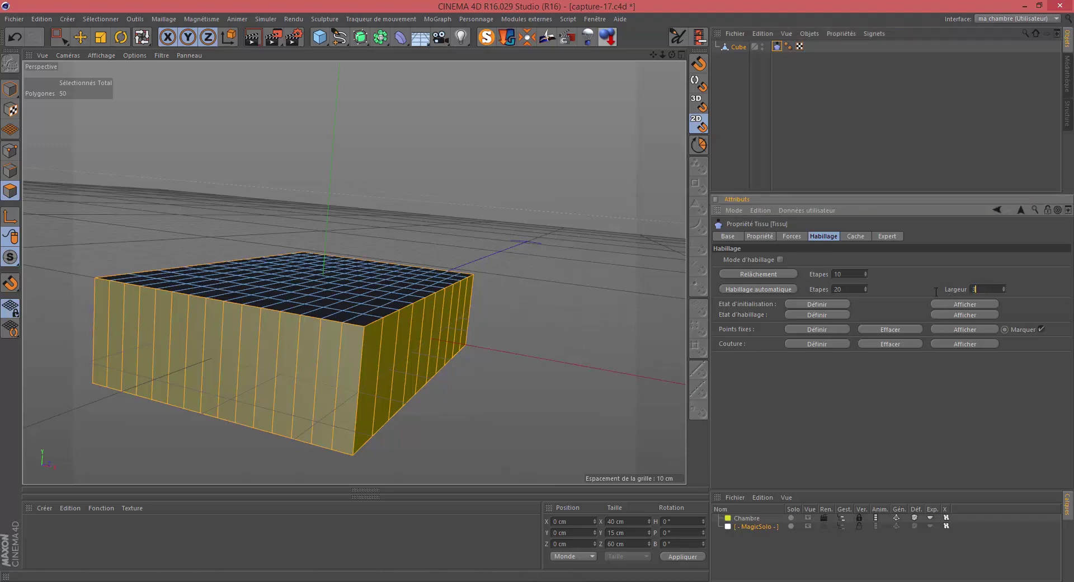
key(Return)
click(831, 345)
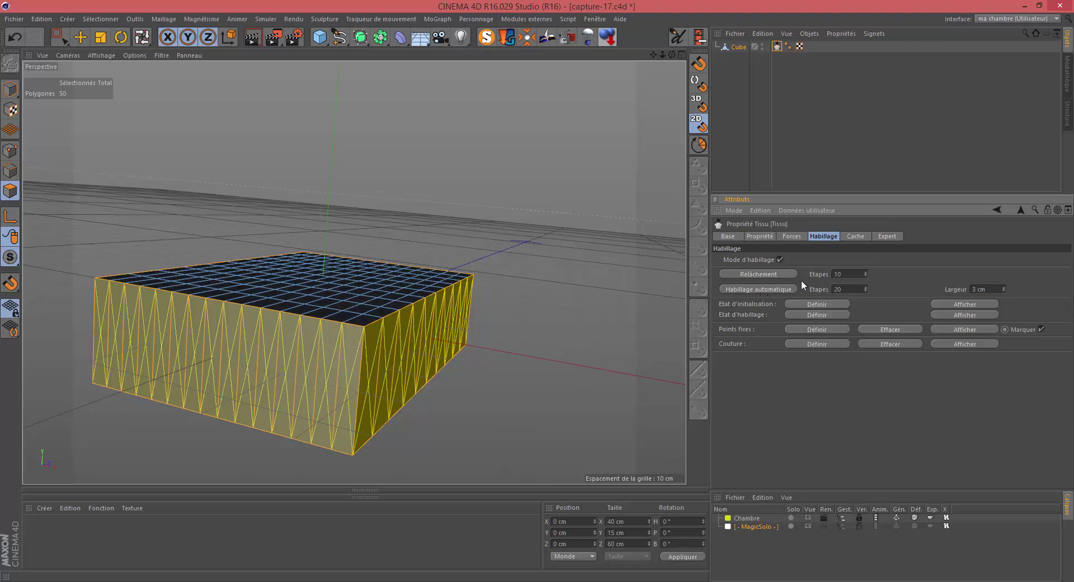
click(764, 292)
alt+drag(336, 309, 286, 347)
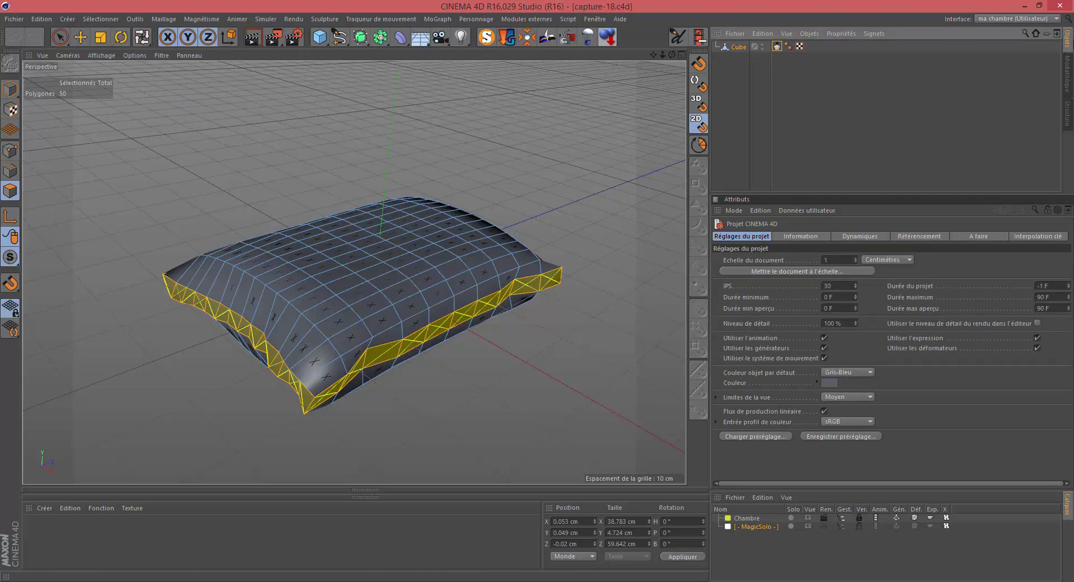
- Delete the pillow's cloth tag, and switch to the Sculpting layout with the pillow in object mode
click(775, 48)
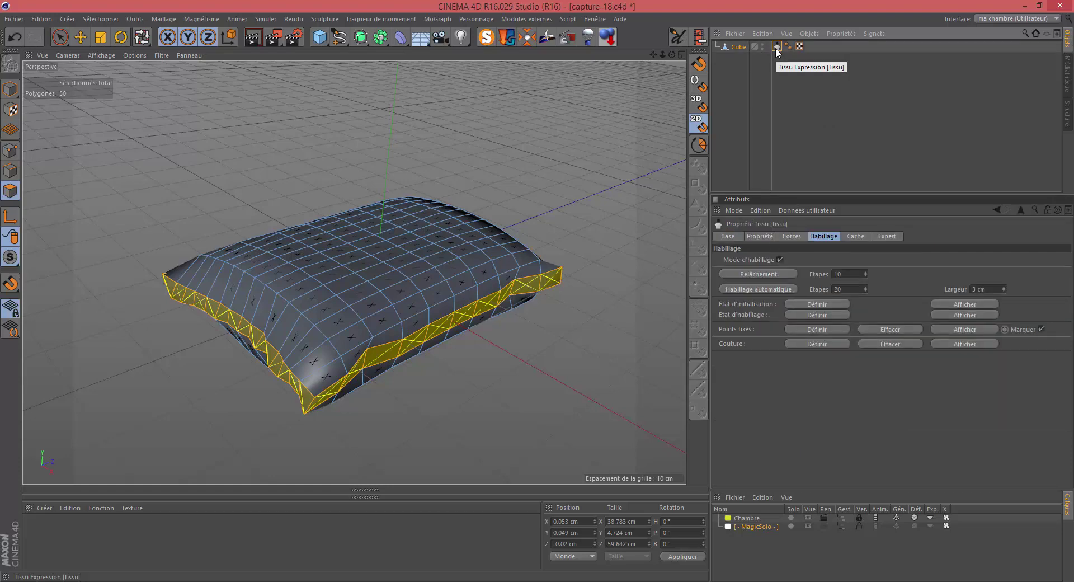
key(Delete)
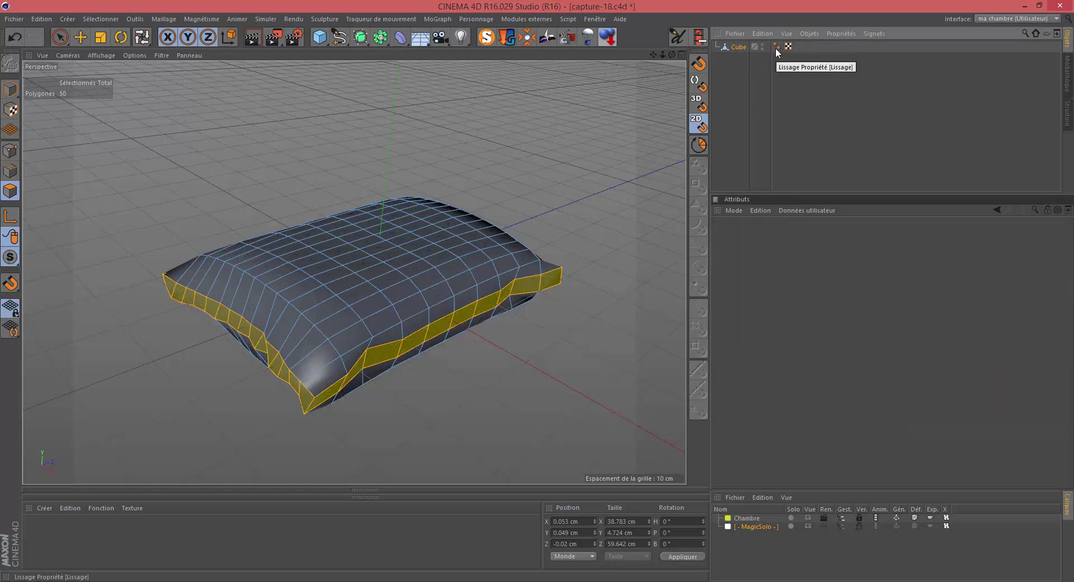
click(1003, 19)
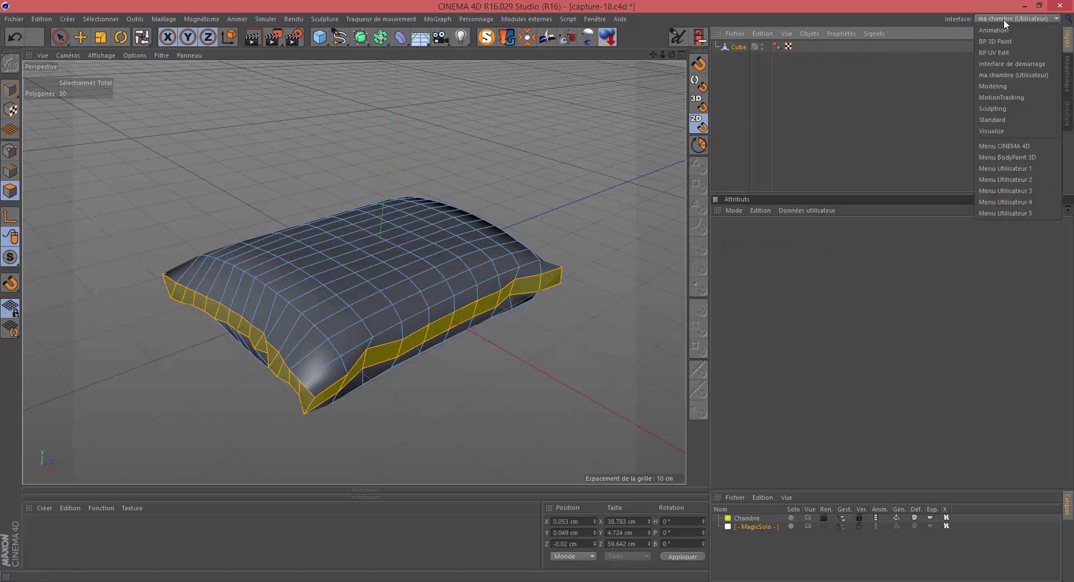
click(1004, 108)
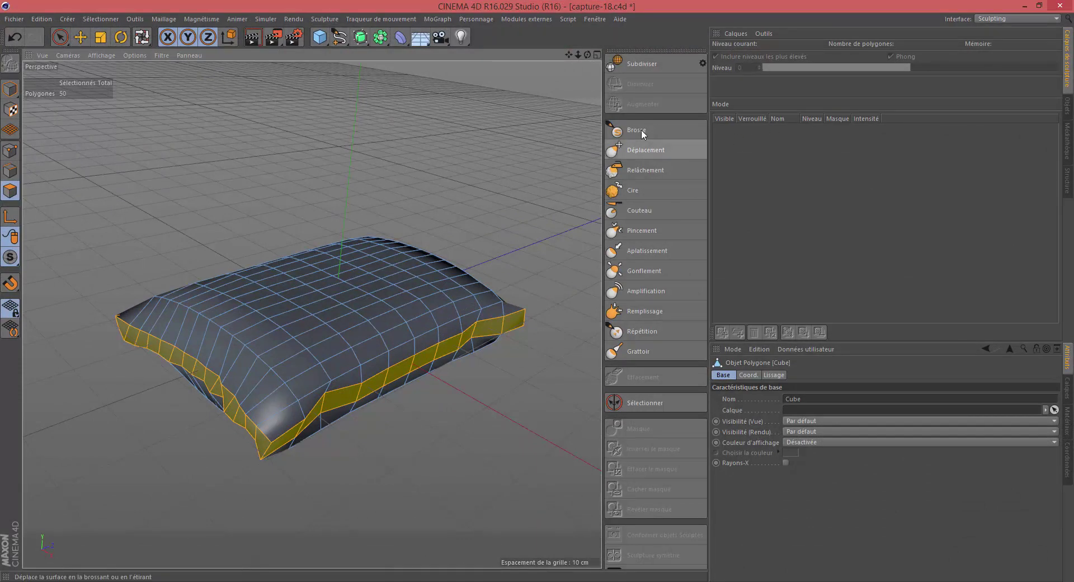
alt+drag(389, 313, 381, 356)
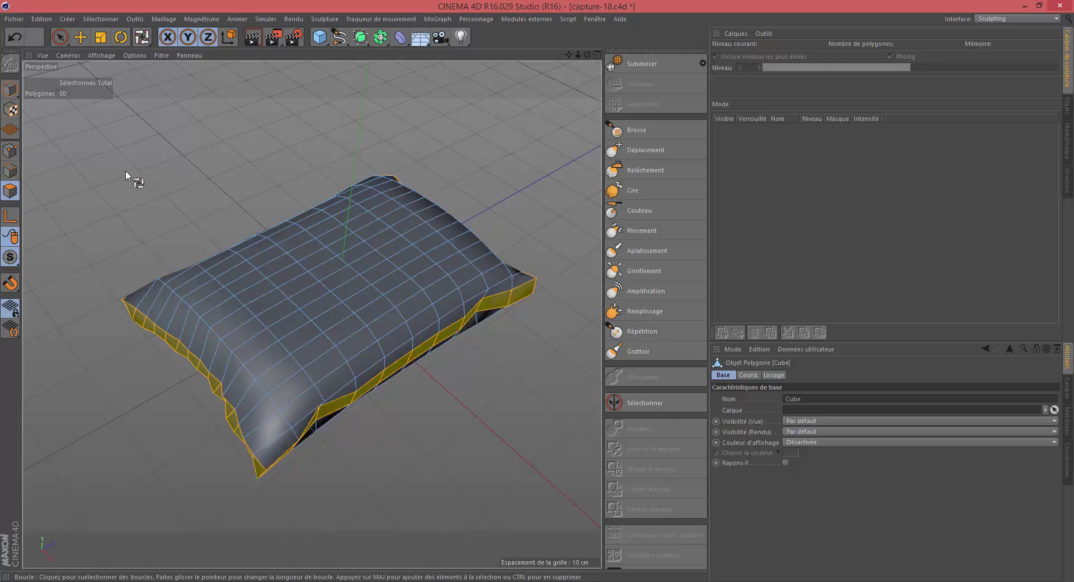
click(10, 90)
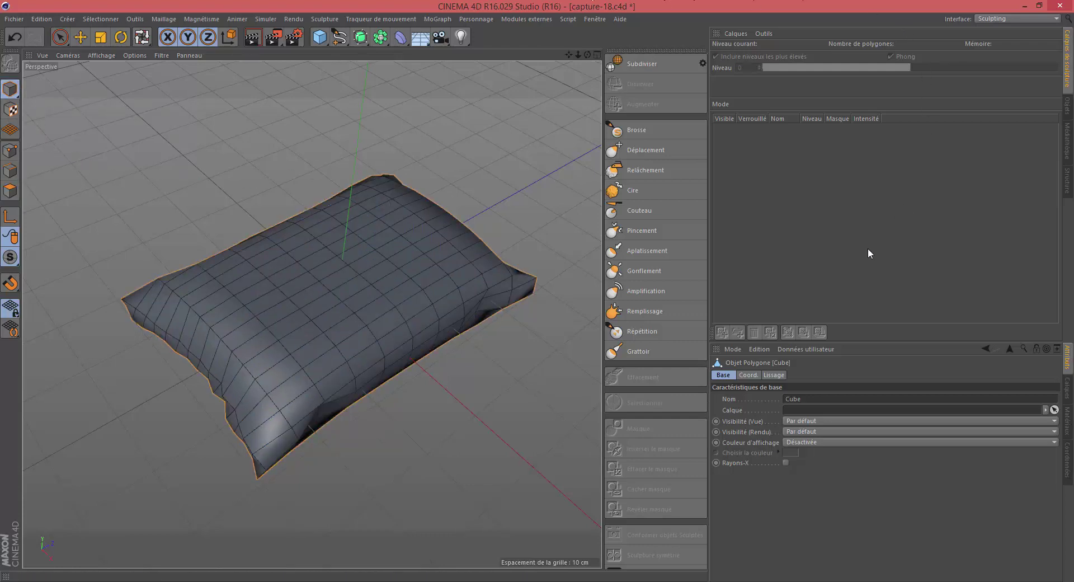
- Inflate the pillow's top with the Gonflement brush at size 60 and 49.3 % pressure, and flatten its pointed corners with the Aplatissement brush
click(643, 271)
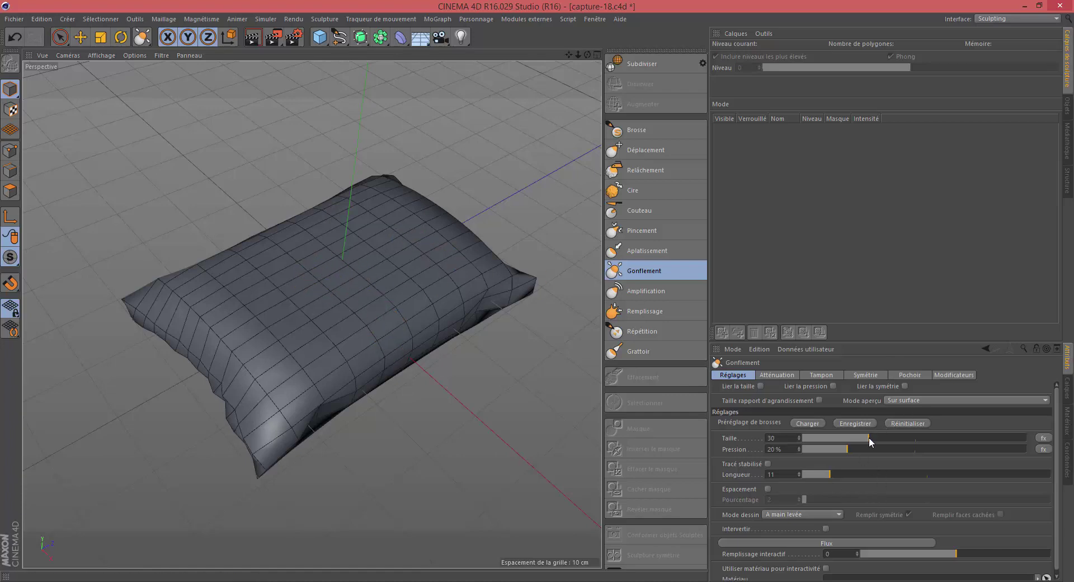
drag(868, 438, 871, 438)
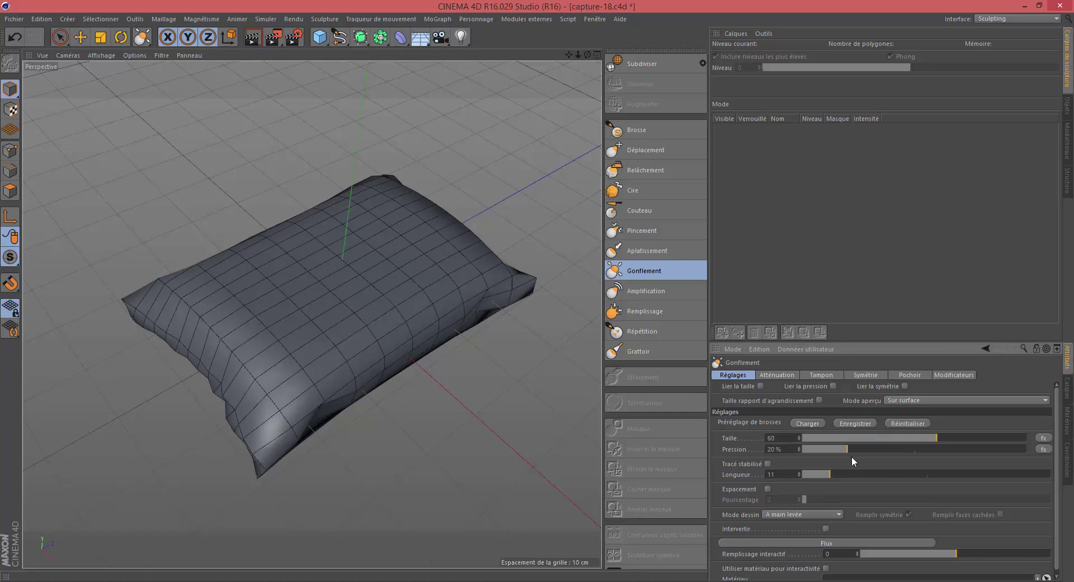
drag(848, 449, 874, 450)
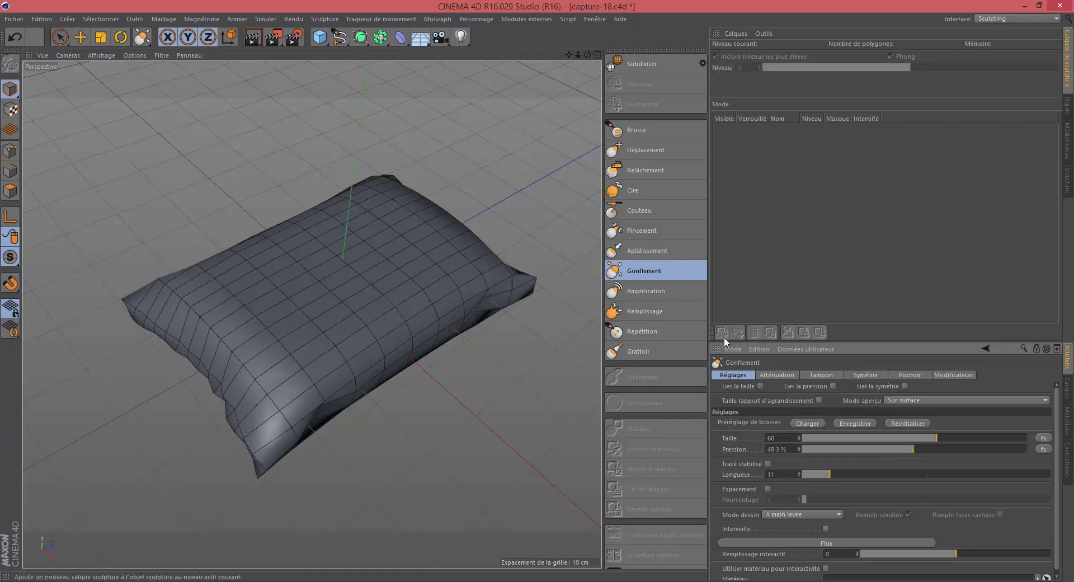
mouse_move(248, 282)
mouse_down()
mouse_move(350, 230)
mouse_move(304, 247)
mouse_move(247, 294)
mouse_move(372, 250)
mouse_move(350, 285)
mouse_move(283, 311)
mouse_move(324, 297)
mouse_move(402, 295)
mouse_move(283, 338)
mouse_move(215, 295)
mouse_move(291, 247)
mouse_move(396, 202)
mouse_move(434, 246)
mouse_move(374, 240)
mouse_move(417, 268)
mouse_up()
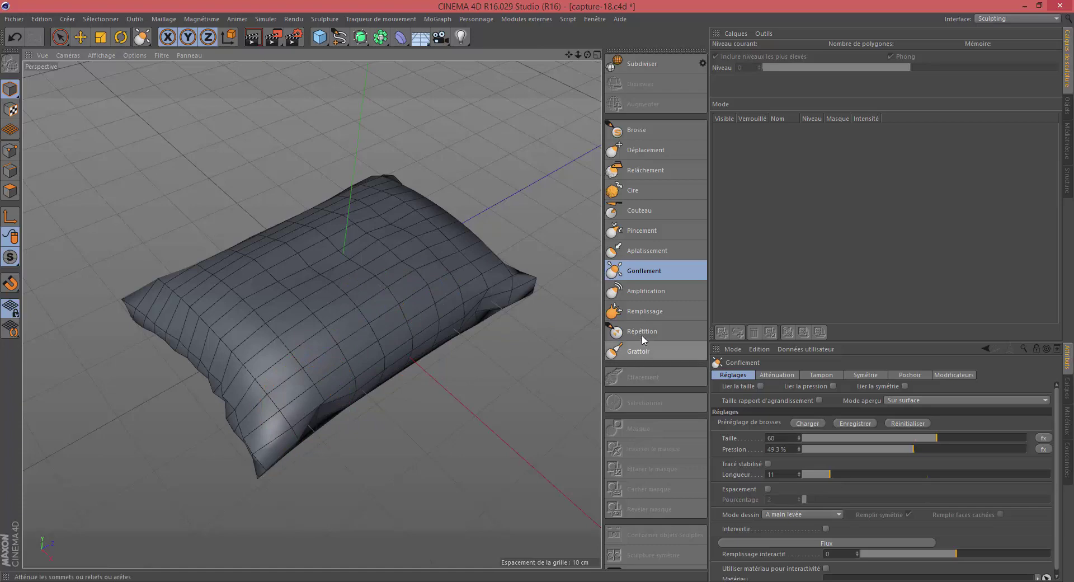
click(646, 251)
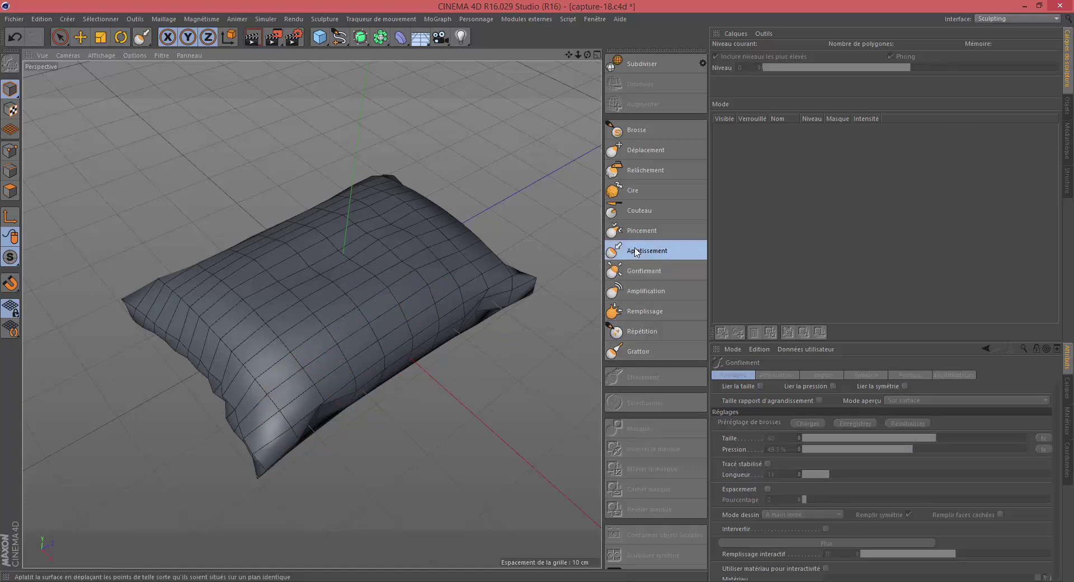
drag(262, 468, 262, 465)
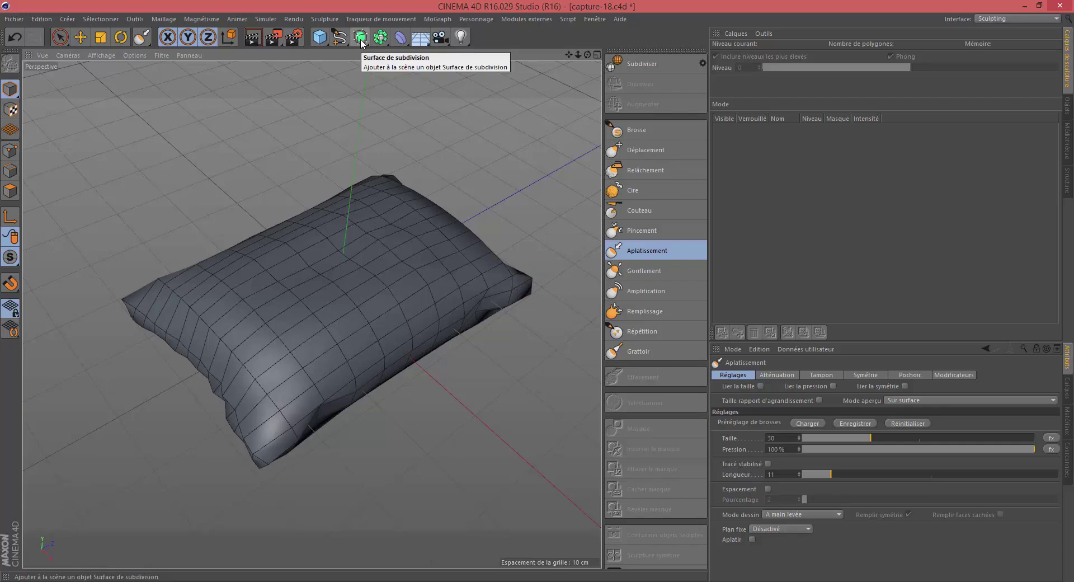
- Puff up the pillow's upper surface further with several Gonflement brush strokes across its middle and sides
scroll(363, 266, down, 1)
scroll(362, 269, up, 2)
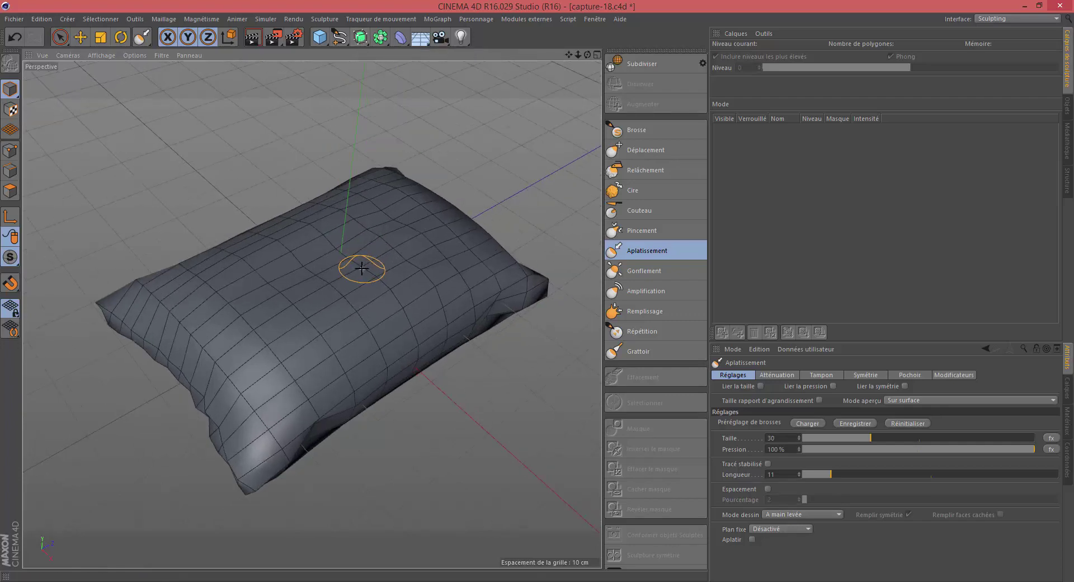
scroll(362, 268, up, 2)
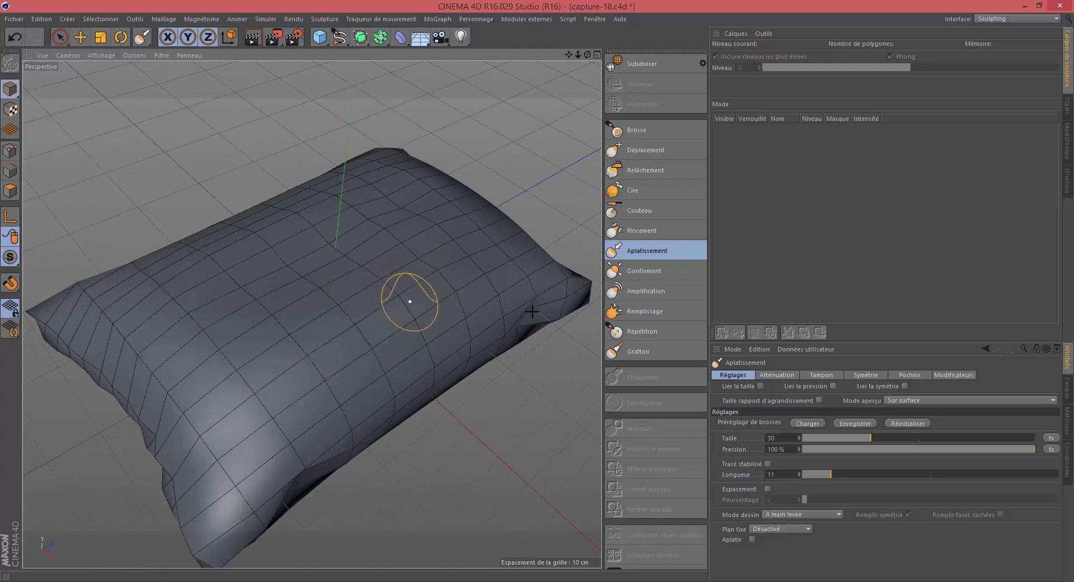
click(646, 270)
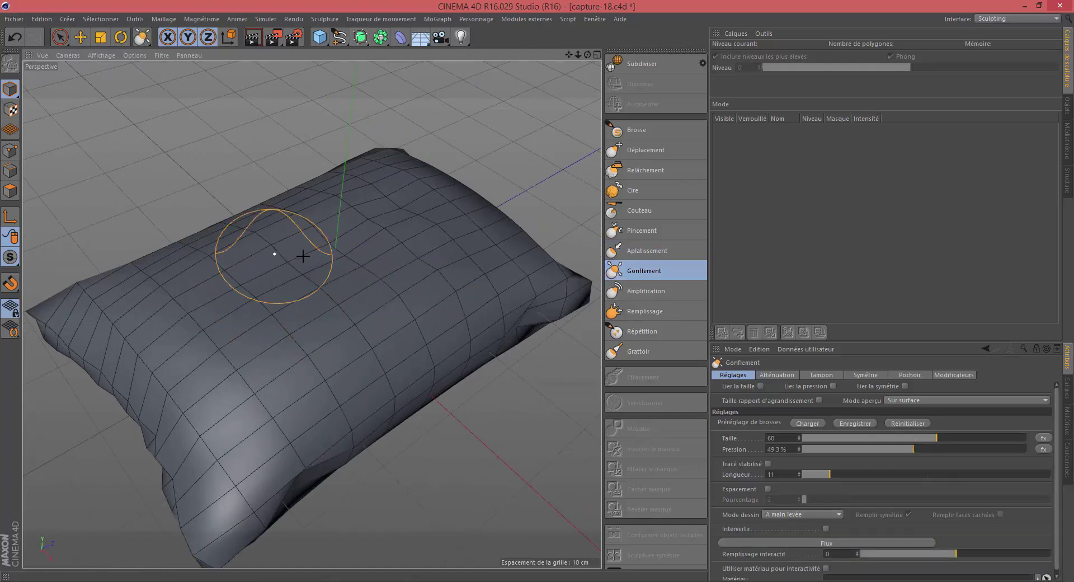
mouse_move(305, 254)
mouse_down()
mouse_move(326, 233)
mouse_move(344, 247)
mouse_move(352, 195)
mouse_up()
drag(269, 291, 247, 251)
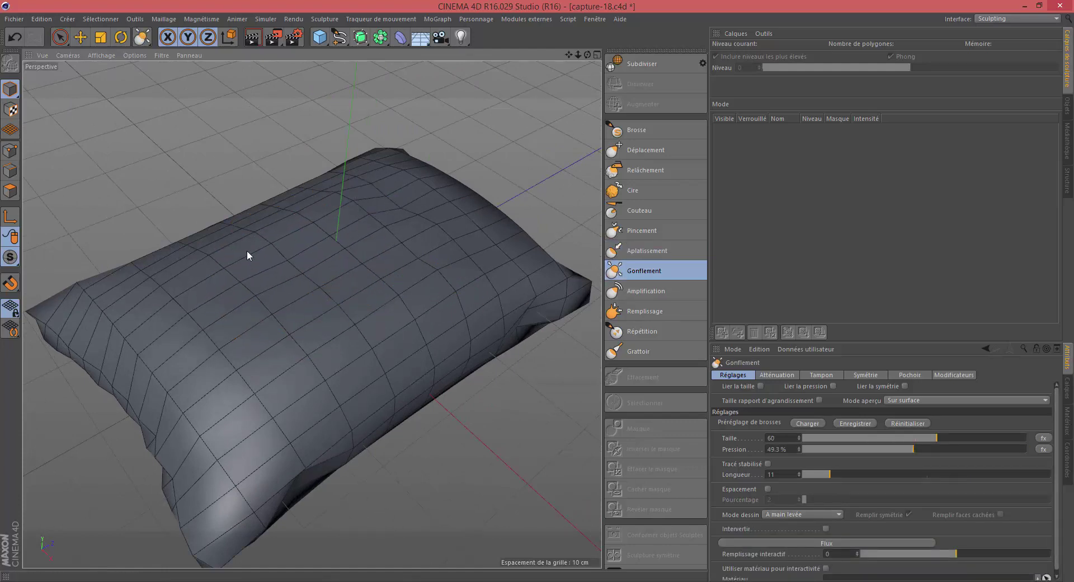
drag(313, 285, 330, 234)
drag(243, 300, 234, 280)
drag(291, 263, 290, 234)
drag(222, 287, 194, 270)
drag(290, 342, 296, 313)
drag(398, 292, 371, 269)
- Return to the ma chambre layout and turn off MagicSolo to bring back the rest of the scene
click(996, 20)
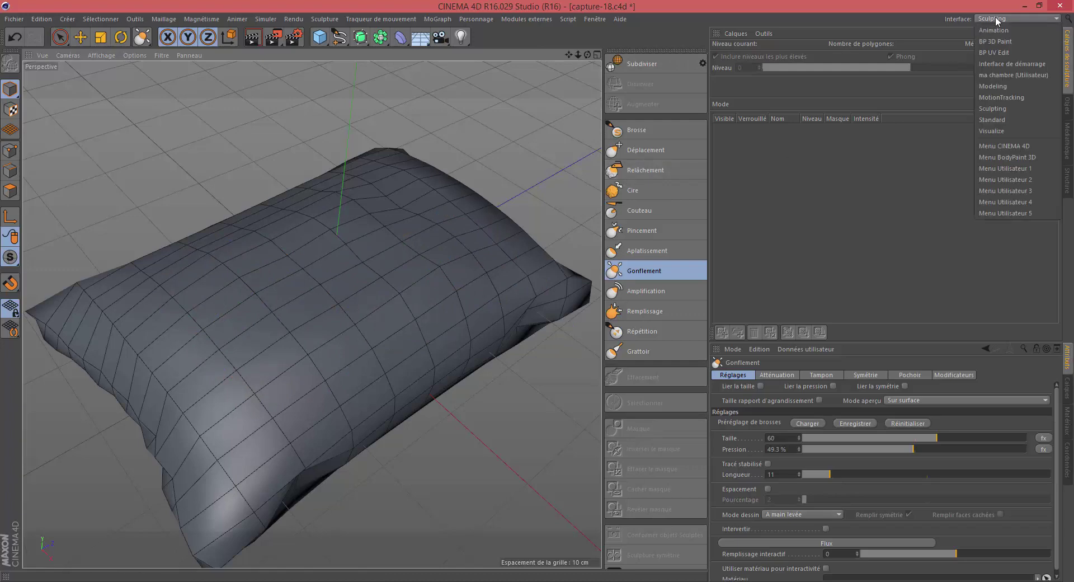
click(986, 77)
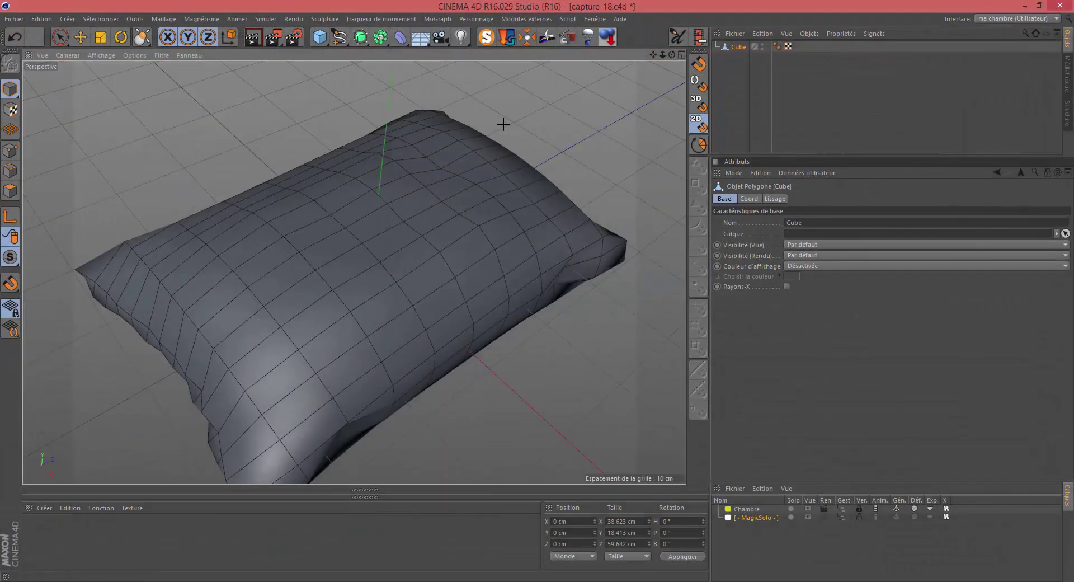
scroll(503, 124, down, 3)
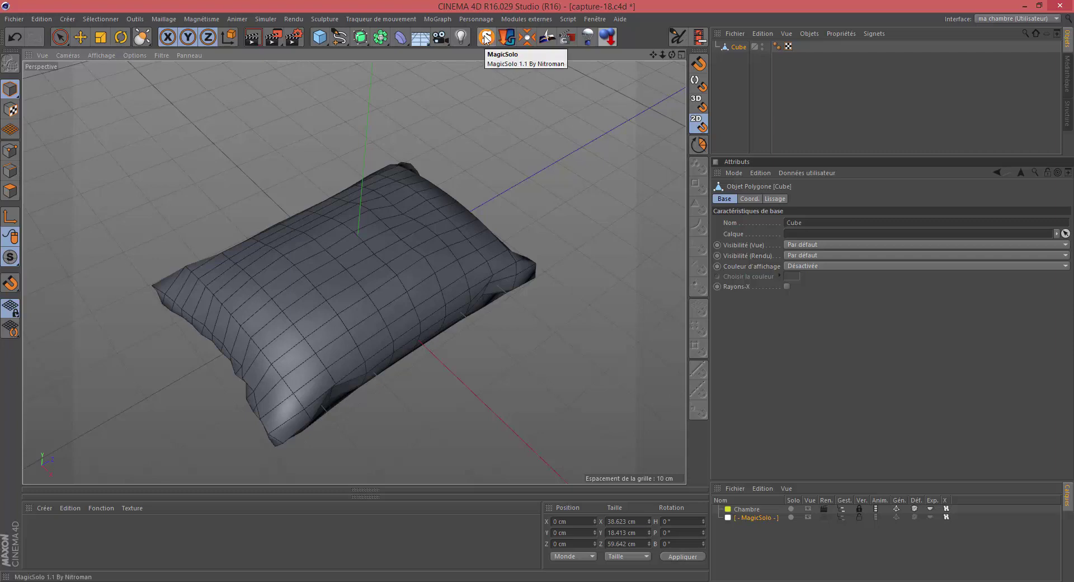
click(485, 38)
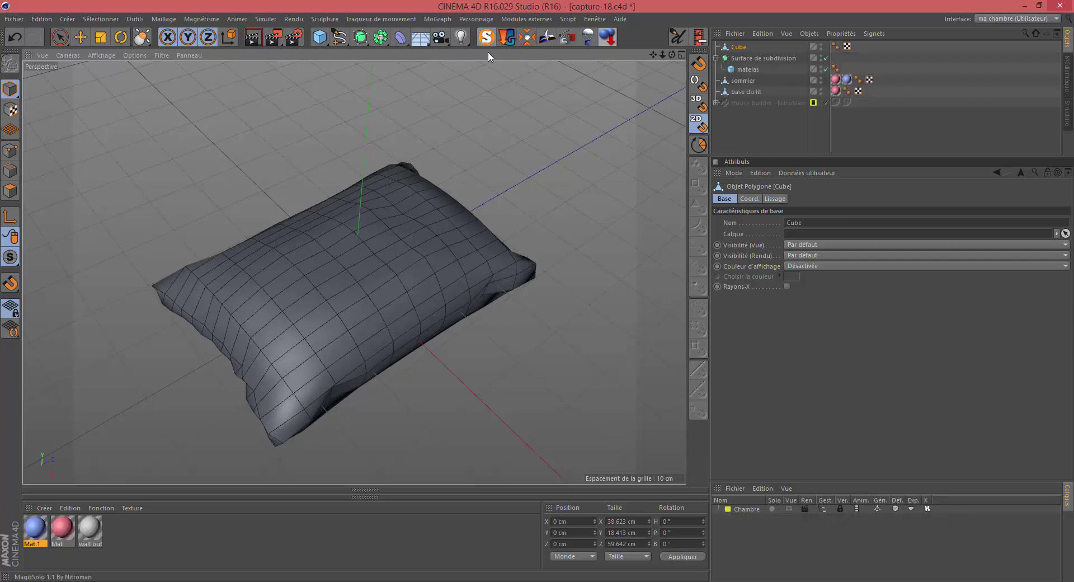
- Move the pillow to the head of the bed and raise it above the mattress, to about X -161, Y 70 cm
key(h)
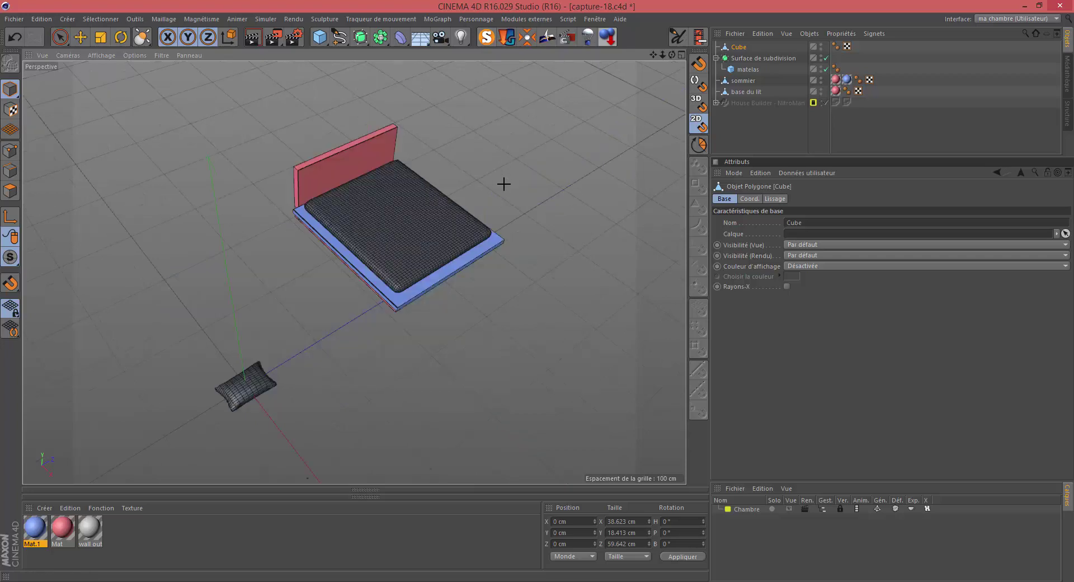
key(e)
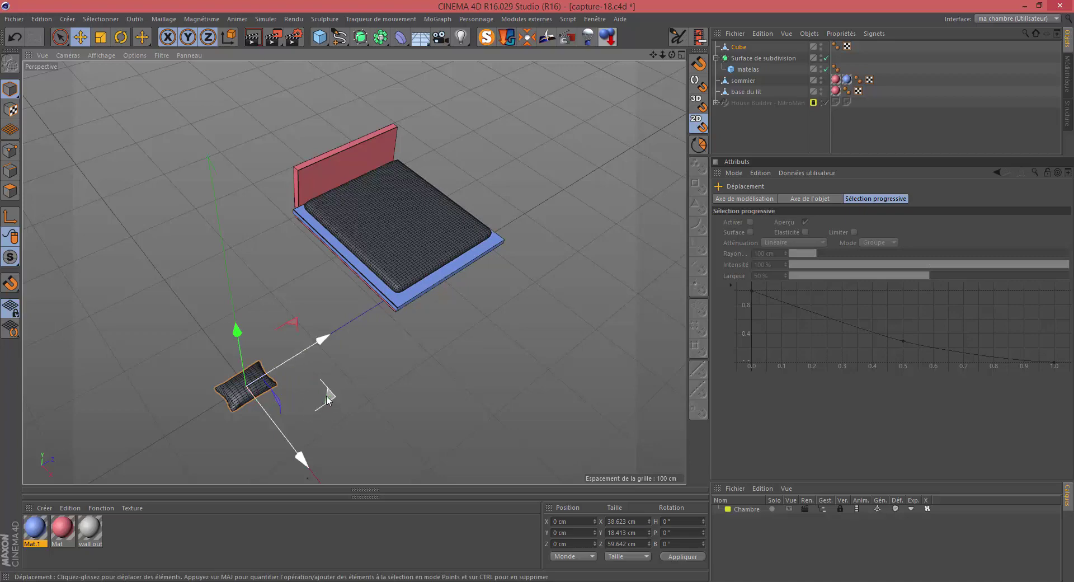
drag(327, 397, 465, 193)
key(F4)
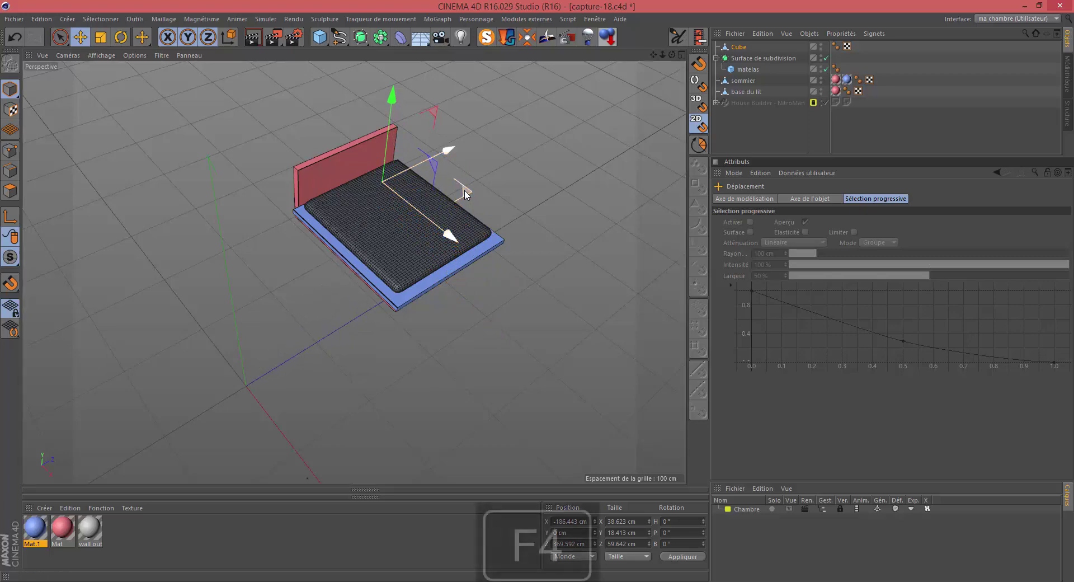
drag(120, 345, 192, 339)
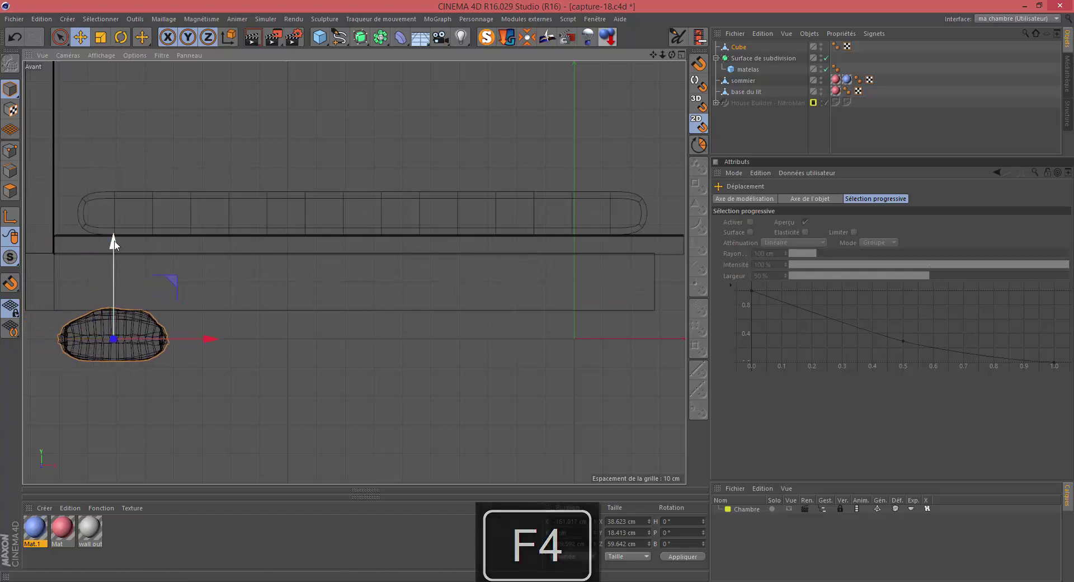
mouse_move(116, 248)
mouse_down()
mouse_move(129, 146)
mouse_move(122, 72)
mouse_move(116, 247)
mouse_up()
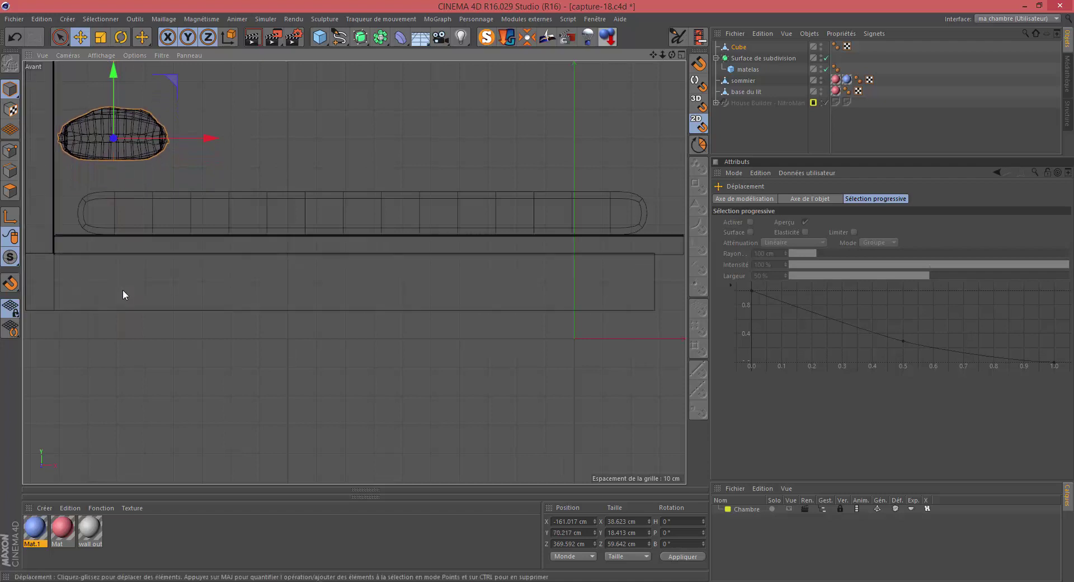
- Tilt the pillow about 58° in the front view and shift it against the headboard
key(r)
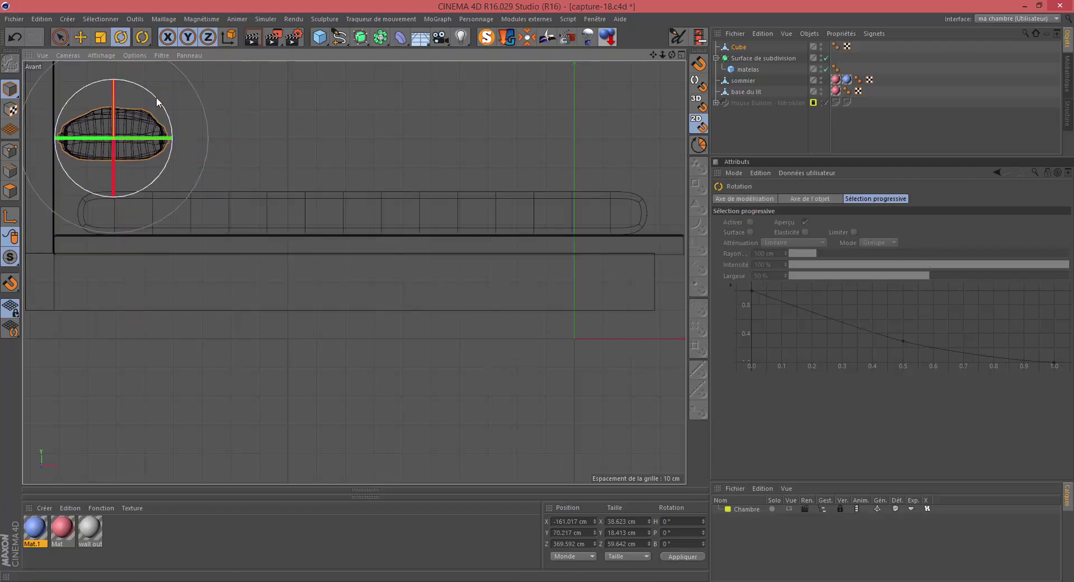
drag(156, 98, 178, 157)
key(e)
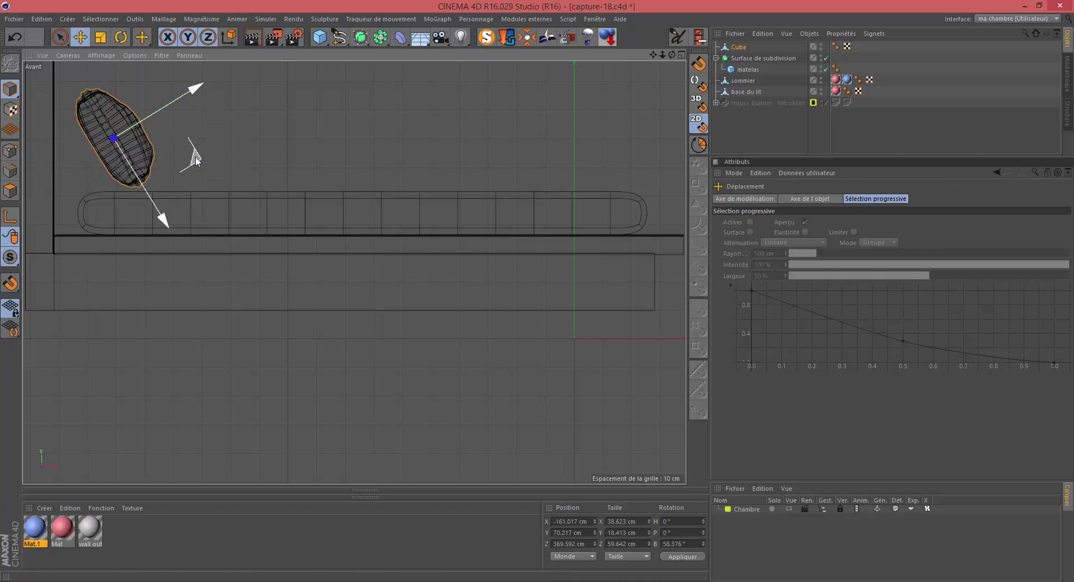
drag(197, 159, 175, 166)
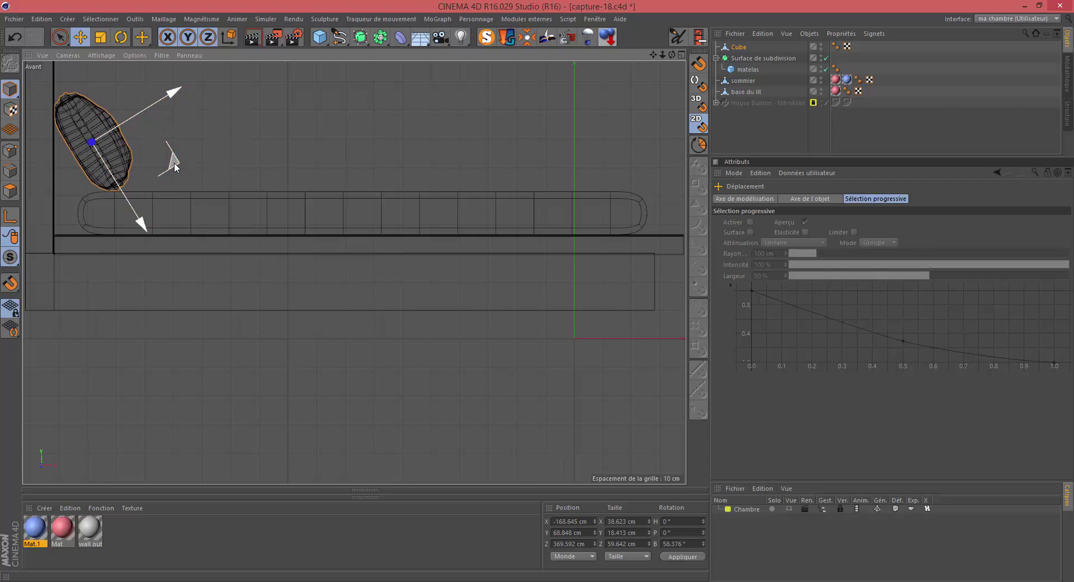
- Fine-tune the pillow's placement against the headboard and mattress, to about X -169.6, Y 66.8 cm
key(F1)
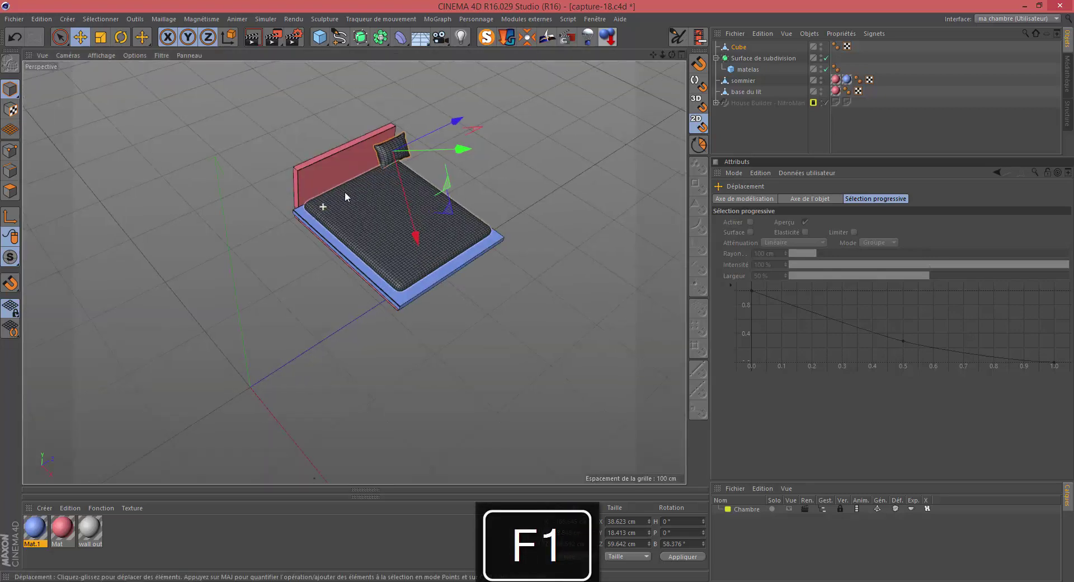
alt+drag(345, 191, 376, 163)
scroll(366, 182, up, 8)
alt+drag(368, 217, 399, 201)
scroll(357, 189, up, 8)
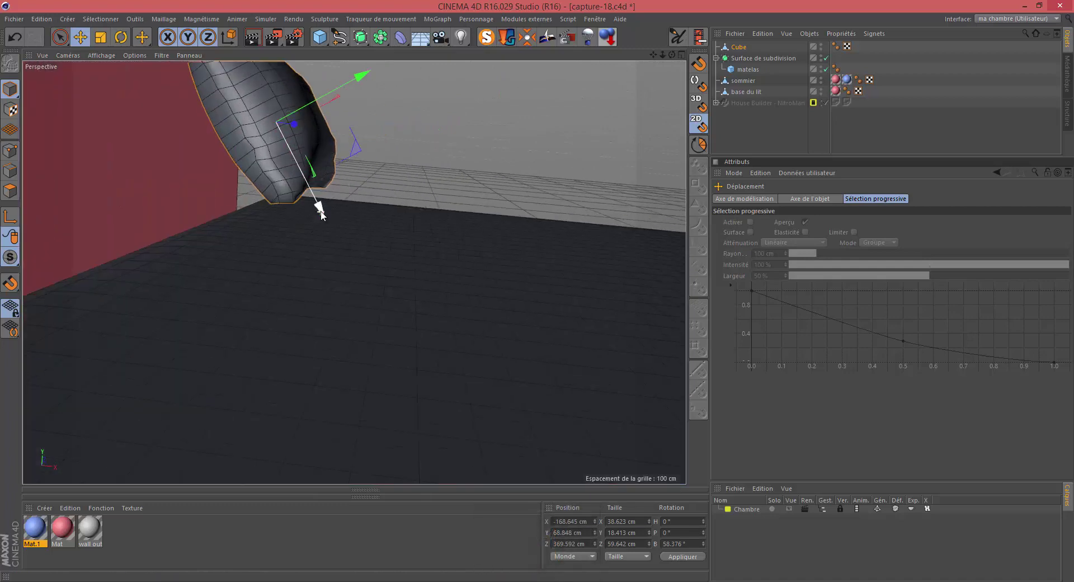
scroll(324, 207, down, 5)
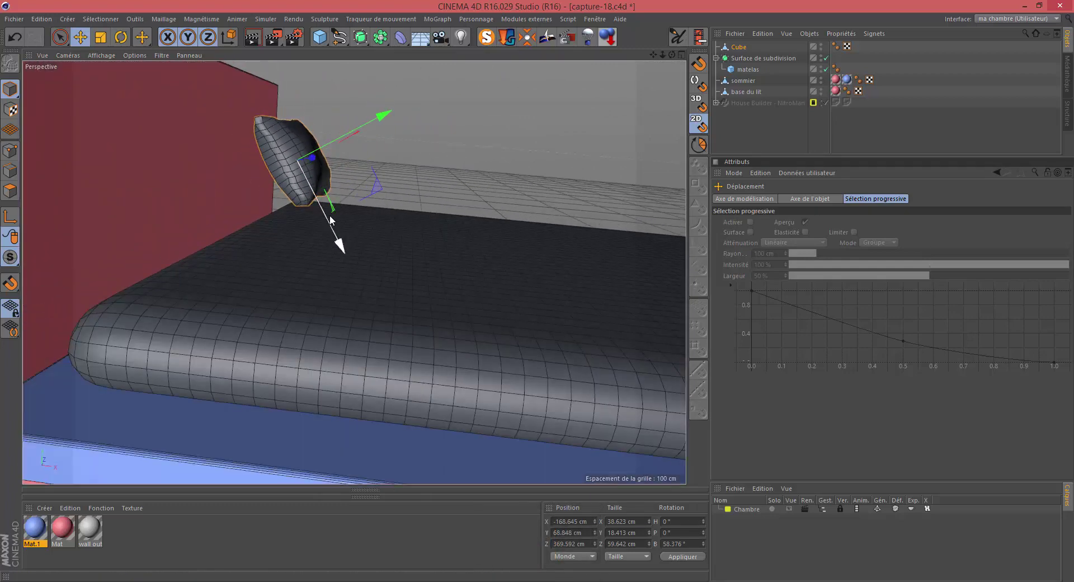
drag(342, 244, 346, 246)
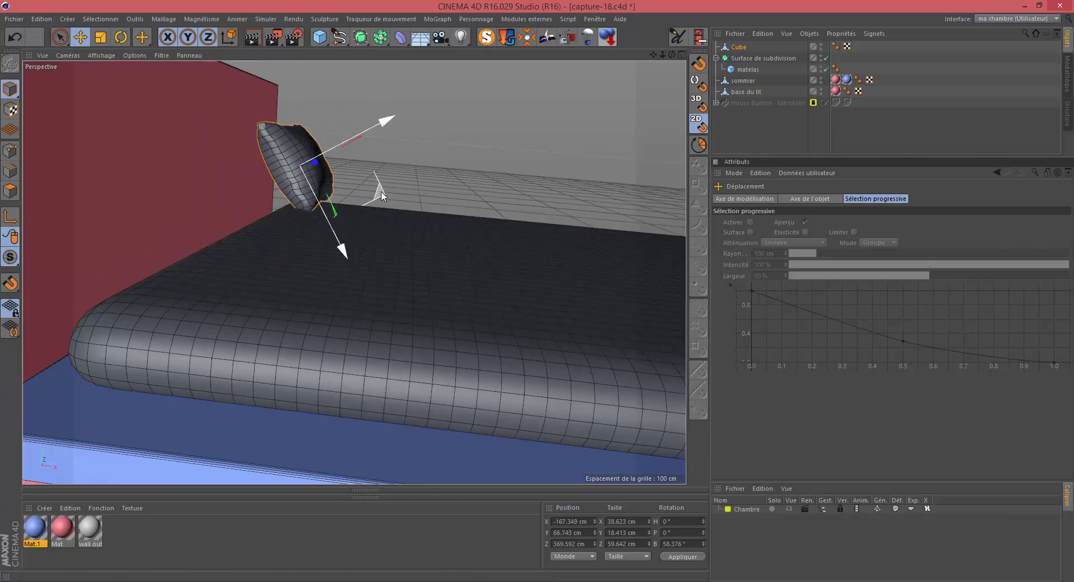
mouse_move(374, 197)
mouse_down()
mouse_move(364, 195)
mouse_move(379, 192)
mouse_up()
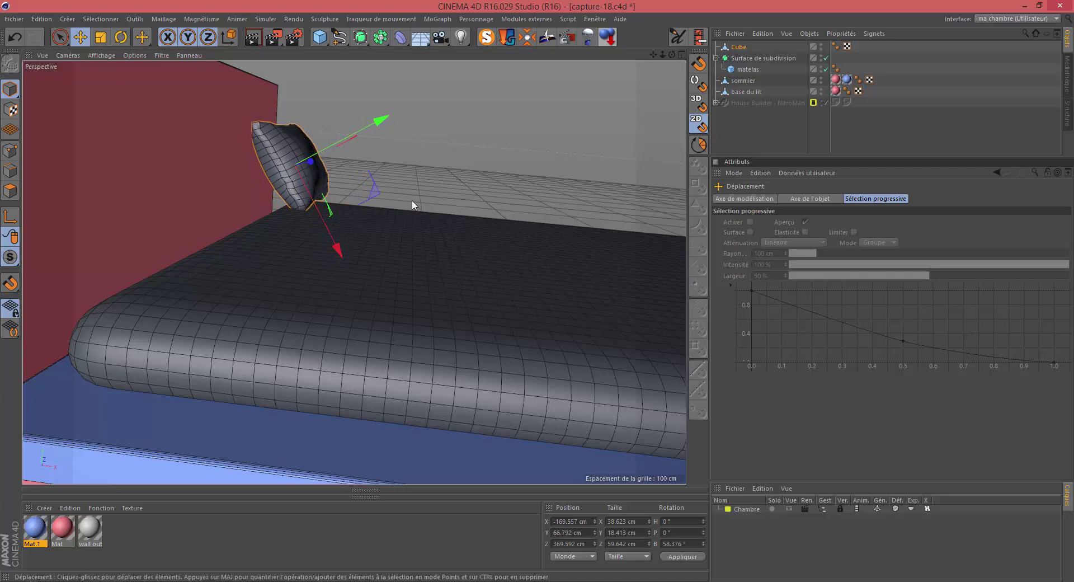
- Slide the pillow sideways along the headboard toward the middle of the bed, to about Z 346.6 cm
scroll(421, 227, down, 5)
alt+drag(430, 231, 238, 246)
drag(659, 178, 612, 180)
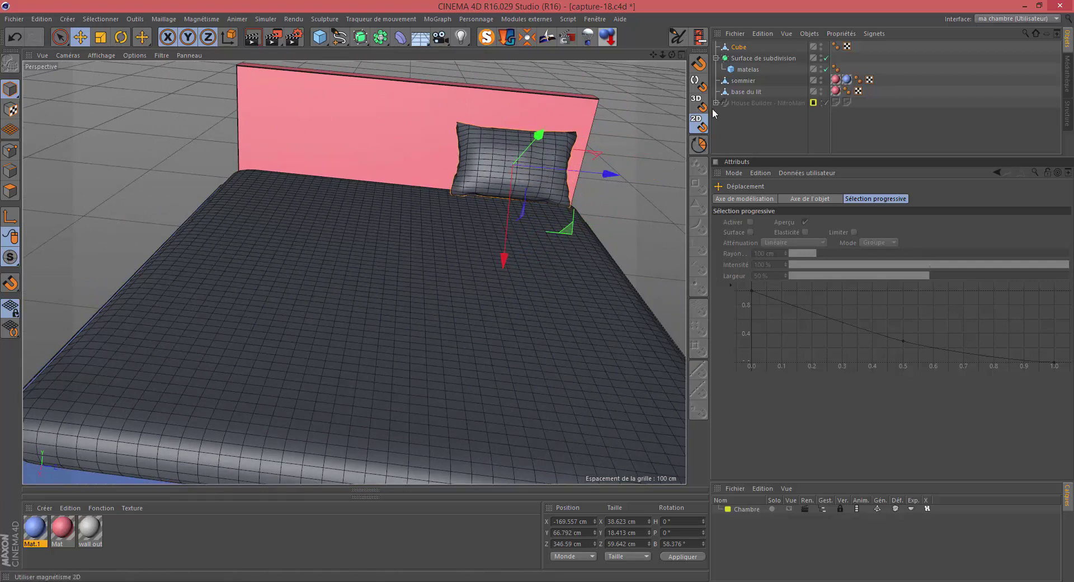
- Rename the pillow object as coussin droite and duplicate it
double_click(738, 47)
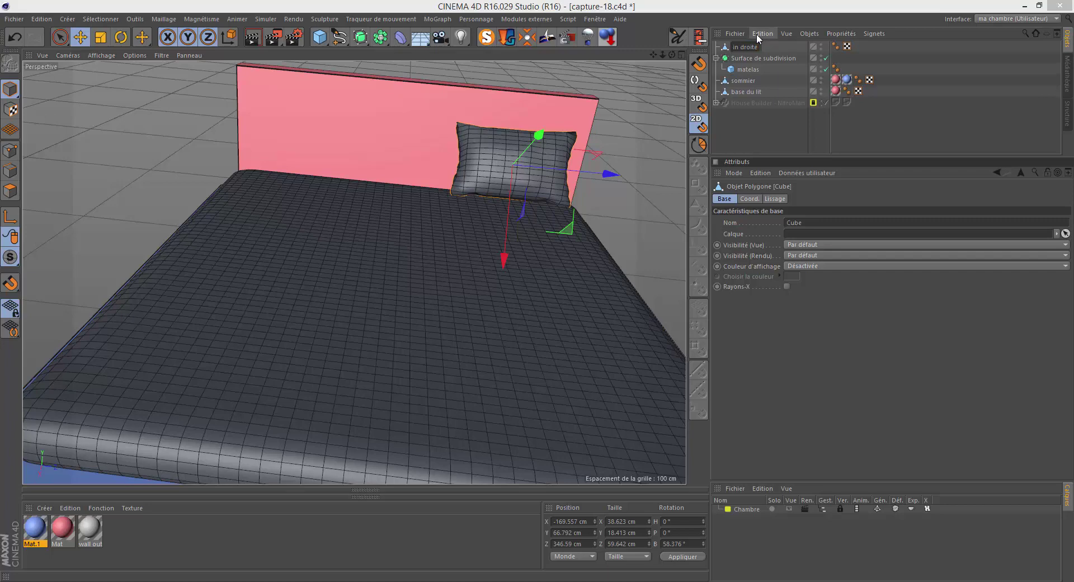
key(Return)
key(ctrl+c)
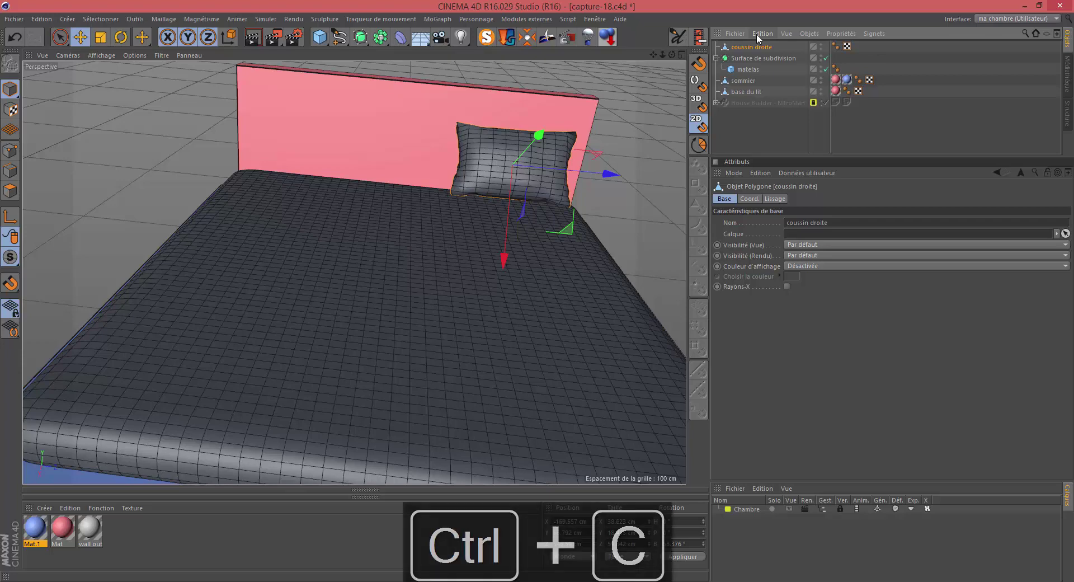
key(ctrl+v)
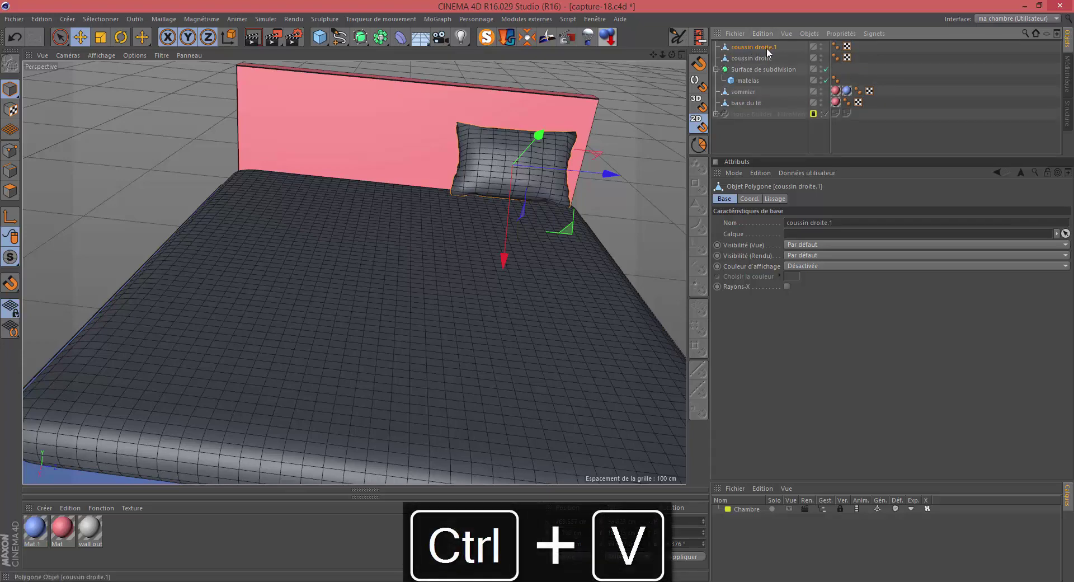
- Rename the duplicate pillow as coussin gauche and move it to the other side of the headboard, at about Z 259 cm
double_click(764, 48)
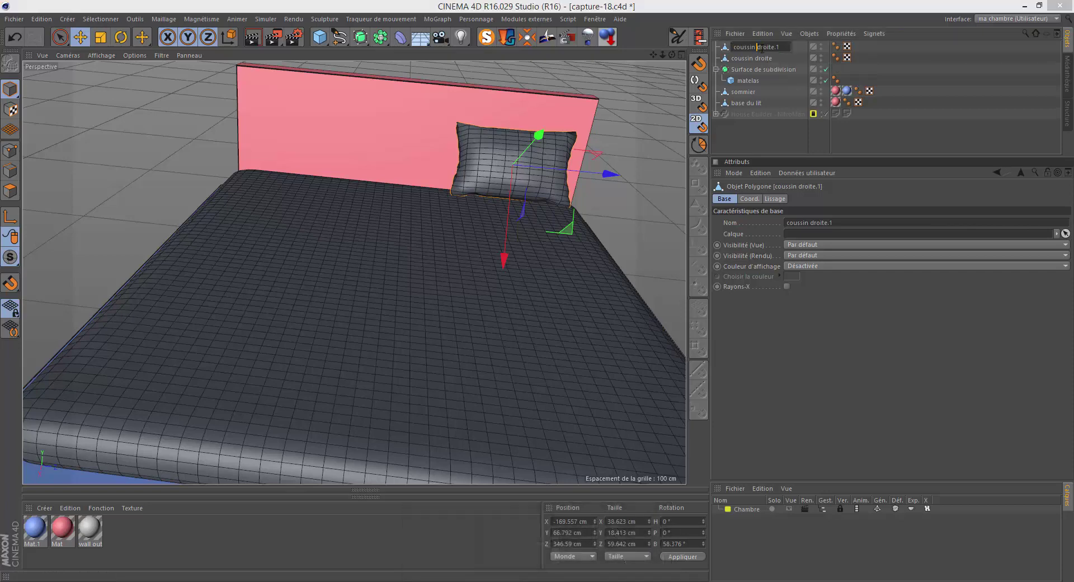
text(gauche)
key(Return)
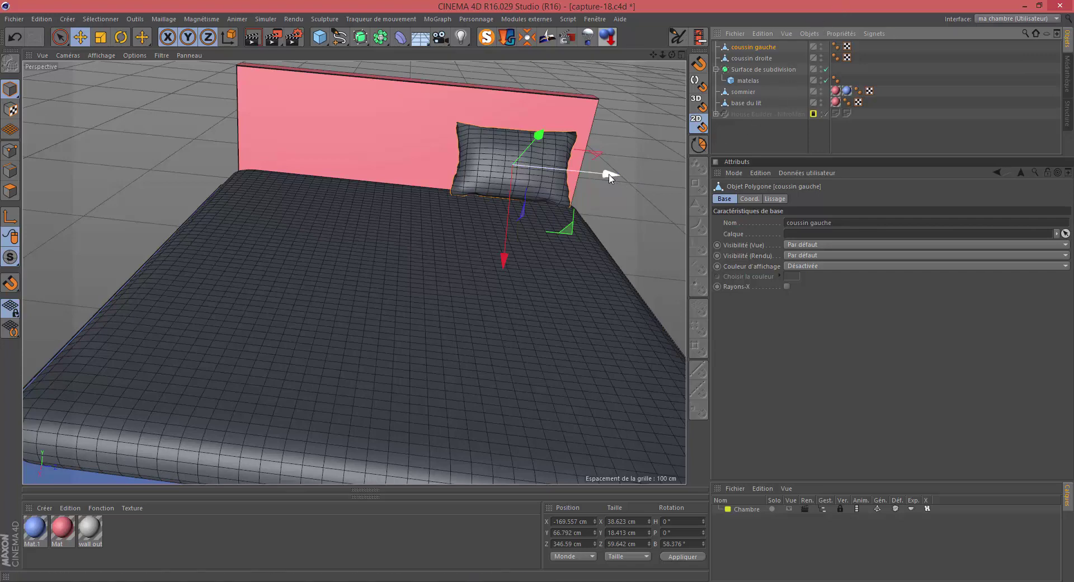
drag(607, 174, 436, 174)
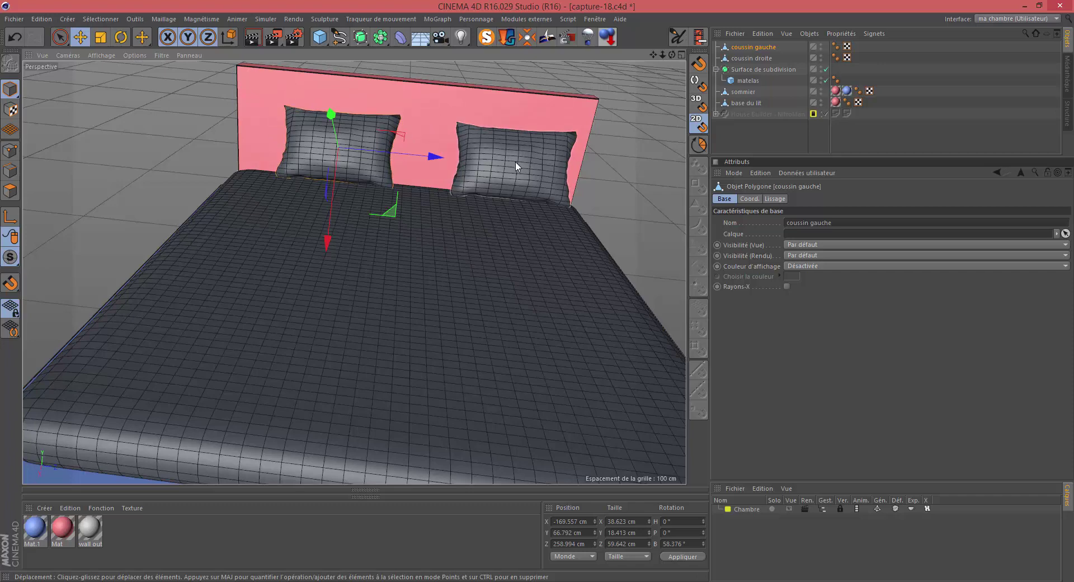
- Scale coussin gauche slightly larger, to about 43.5 cm along X and 63 cm along Z
key(t)
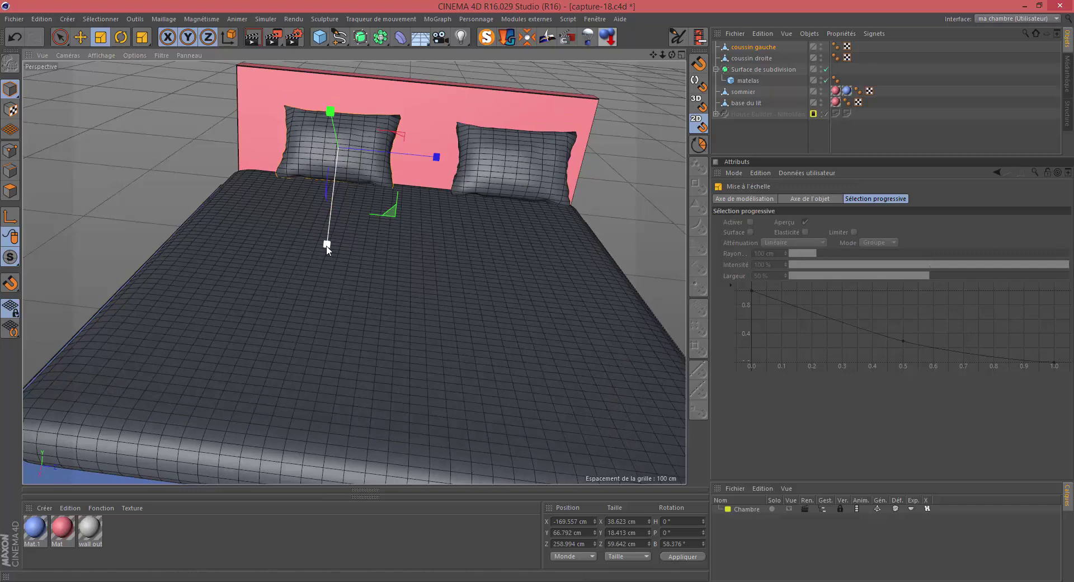
drag(327, 245, 326, 259)
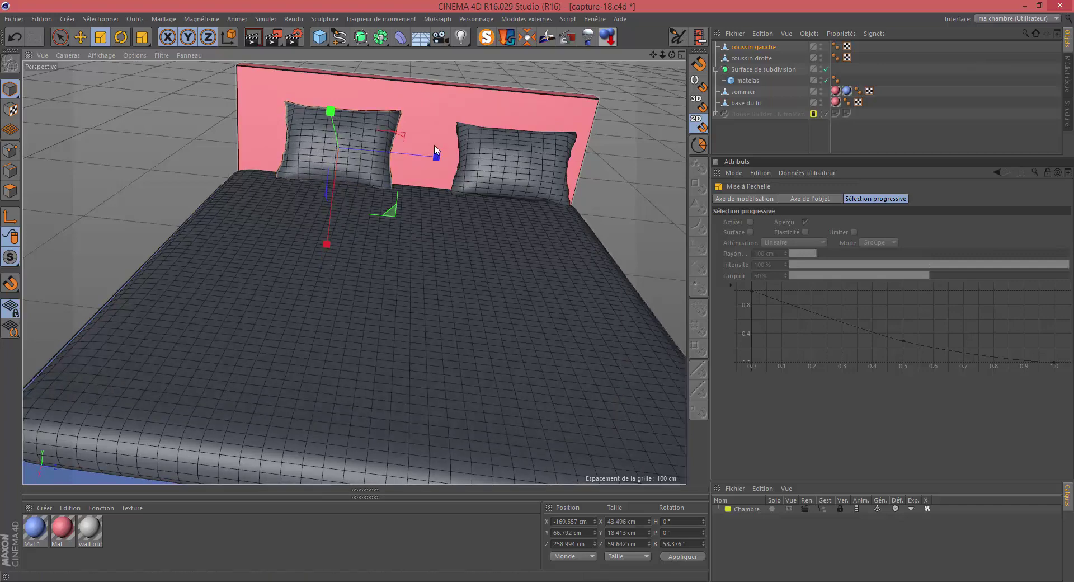
drag(437, 158, 439, 159)
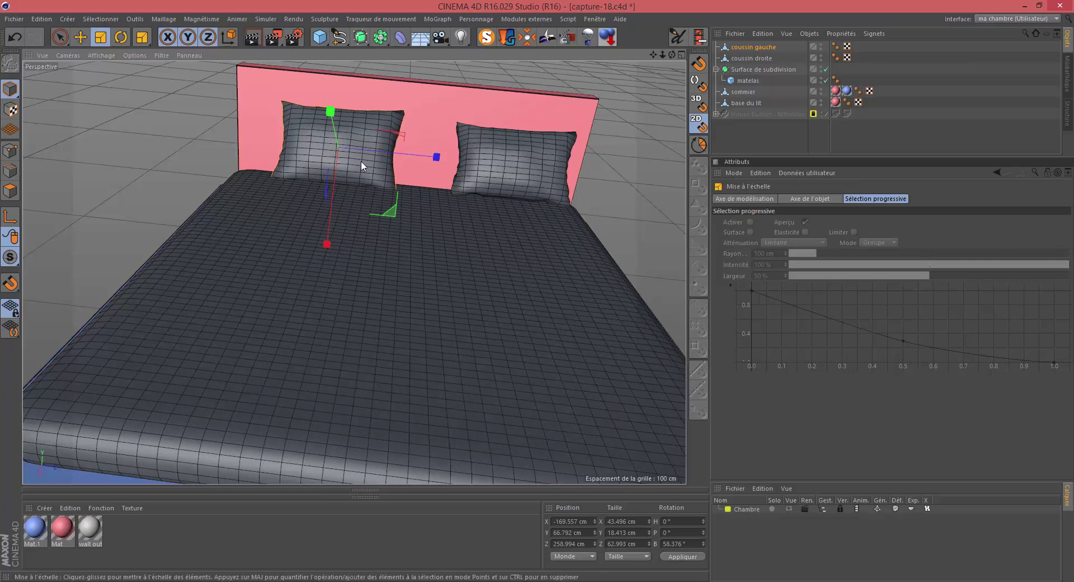
- Rotate coussin gauche to vary its orientation against the headboard
key(r)
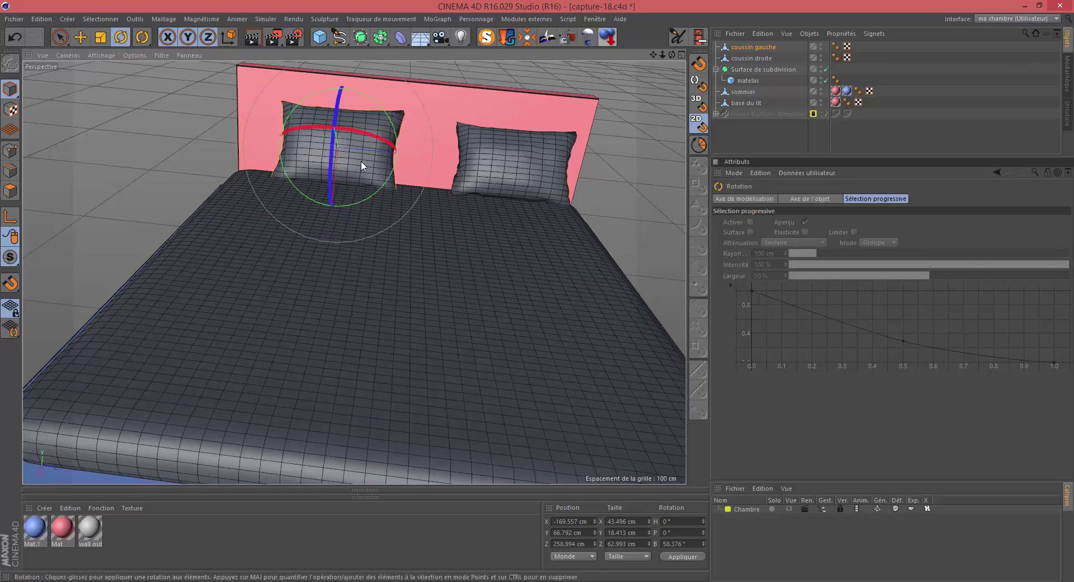